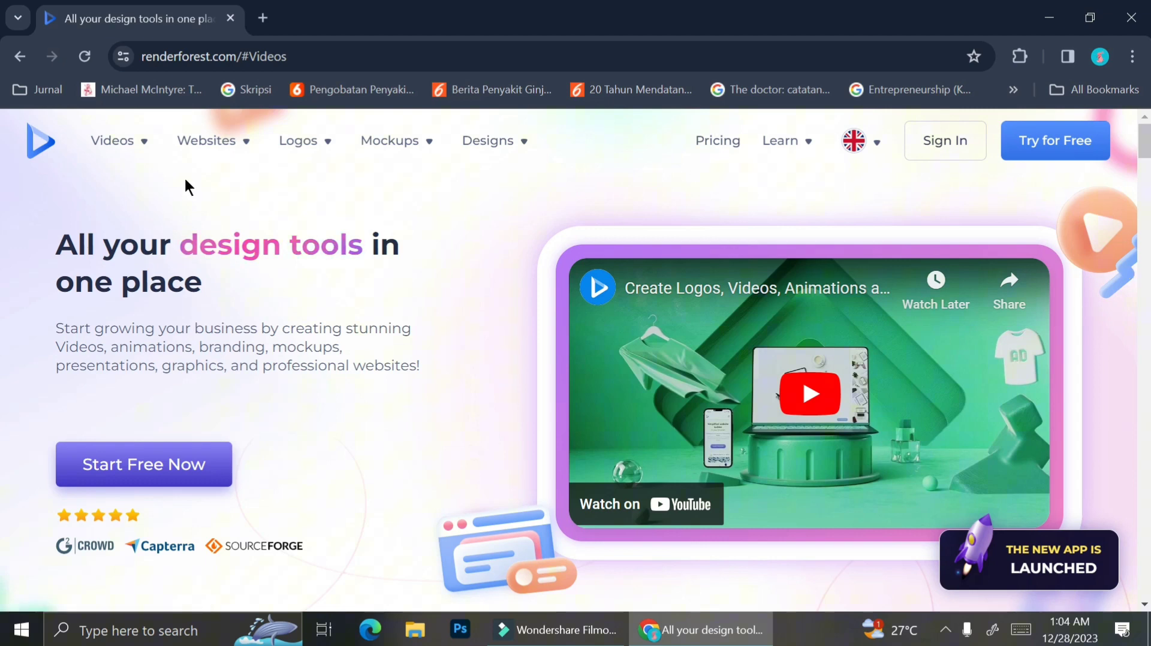
- Sign in to the Renderforest account from the homepage
mouse_move(122, 157)
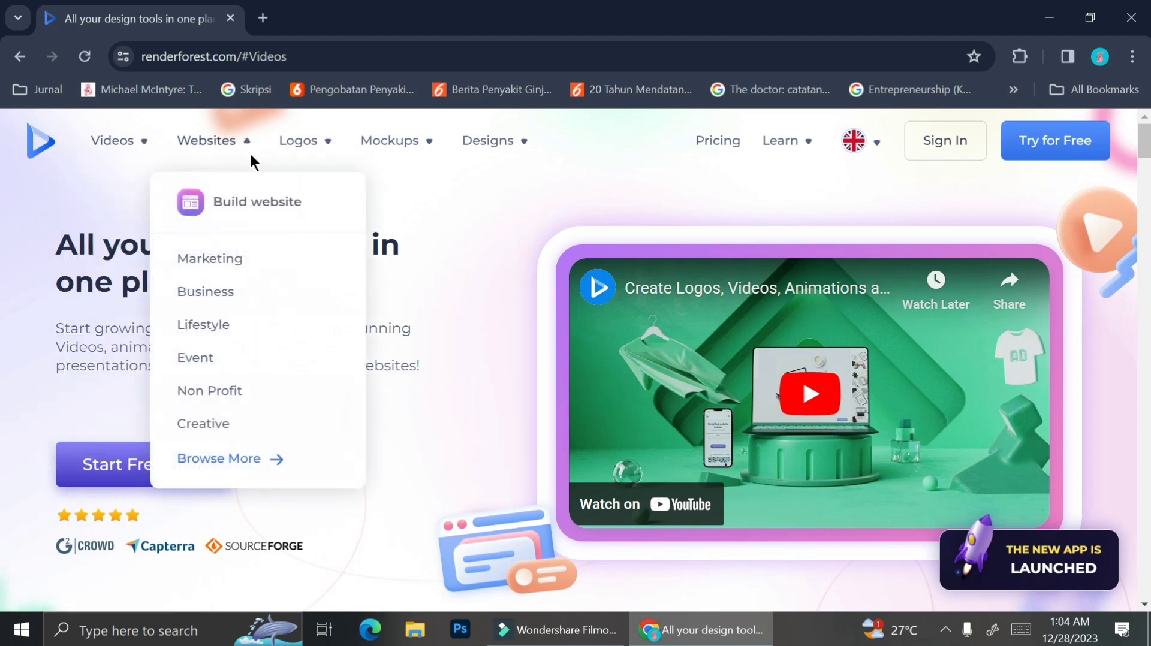
mouse_move(308, 159)
mouse_move(467, 157)
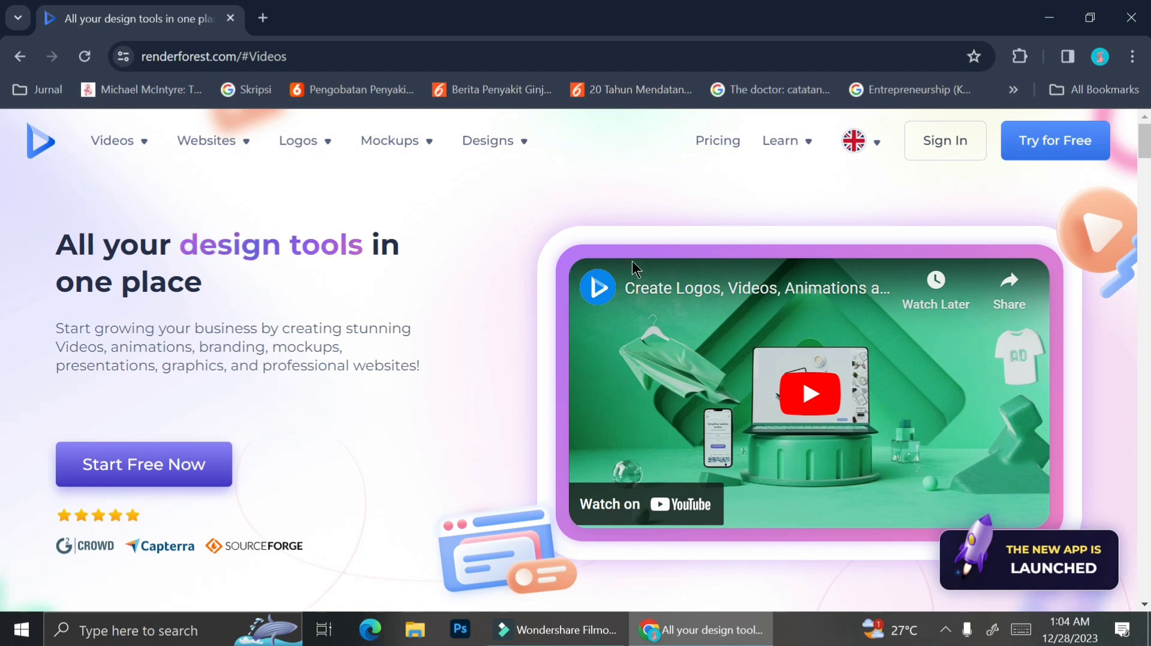
left_click(956, 147)
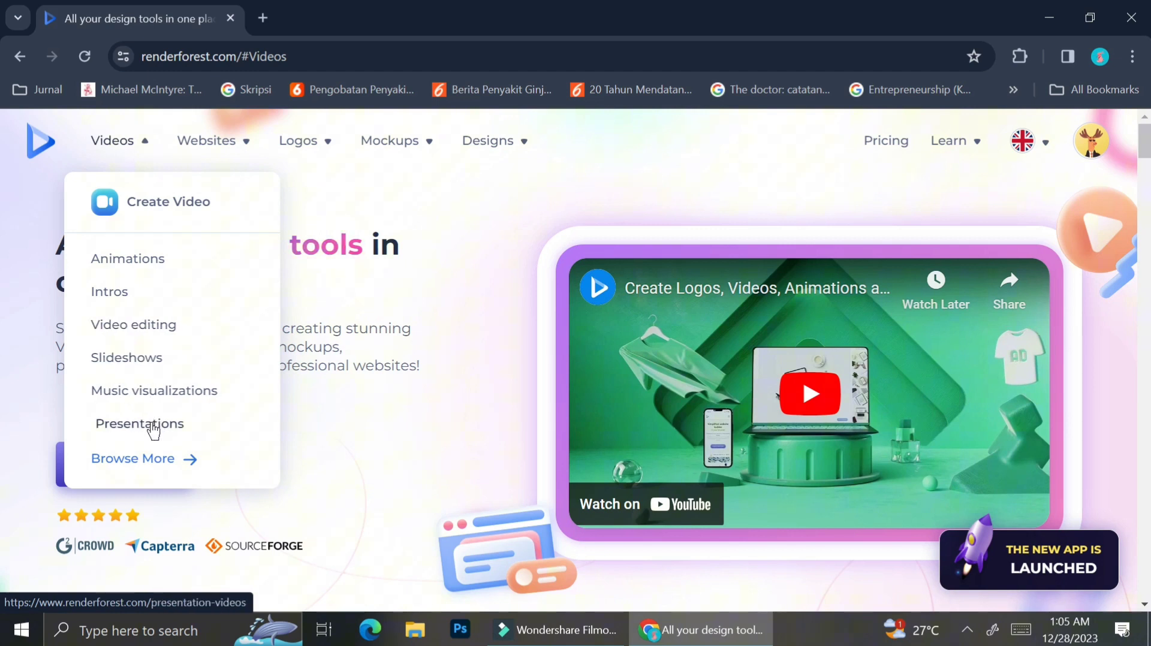
- Open the Animation Videos templates and browse the grid to find the Trendy Explainer Toolkit
left_click(139, 262)
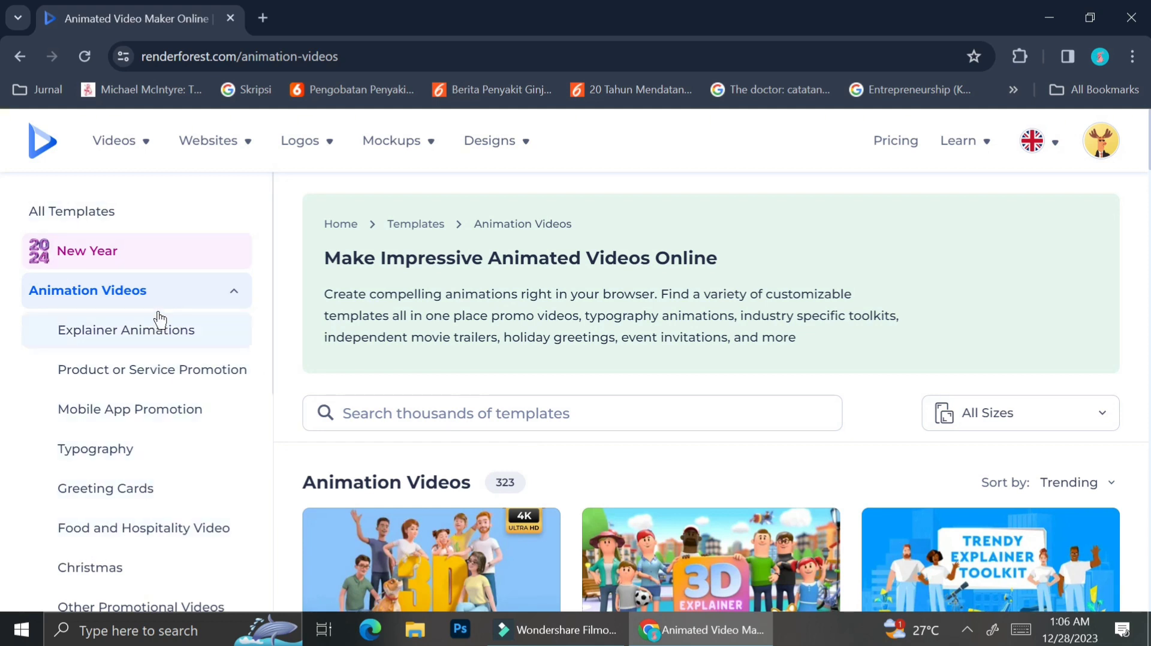
scroll(141, 375, "down", 2)
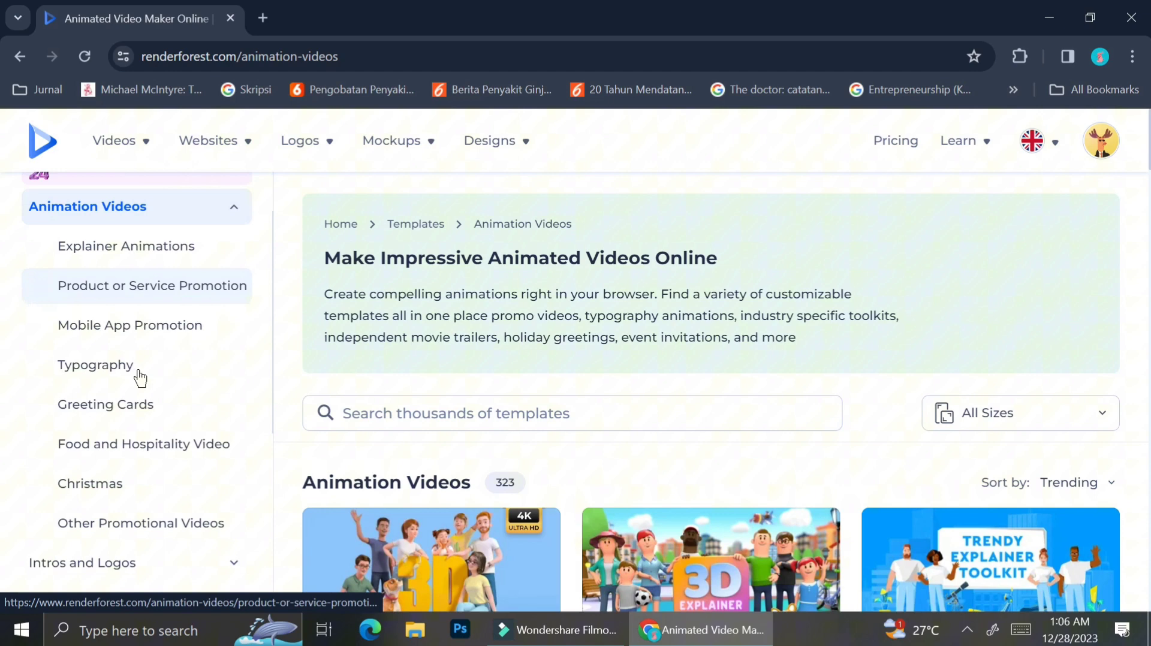
scroll(140, 378, "down", 2)
scroll(139, 377, "up", 4)
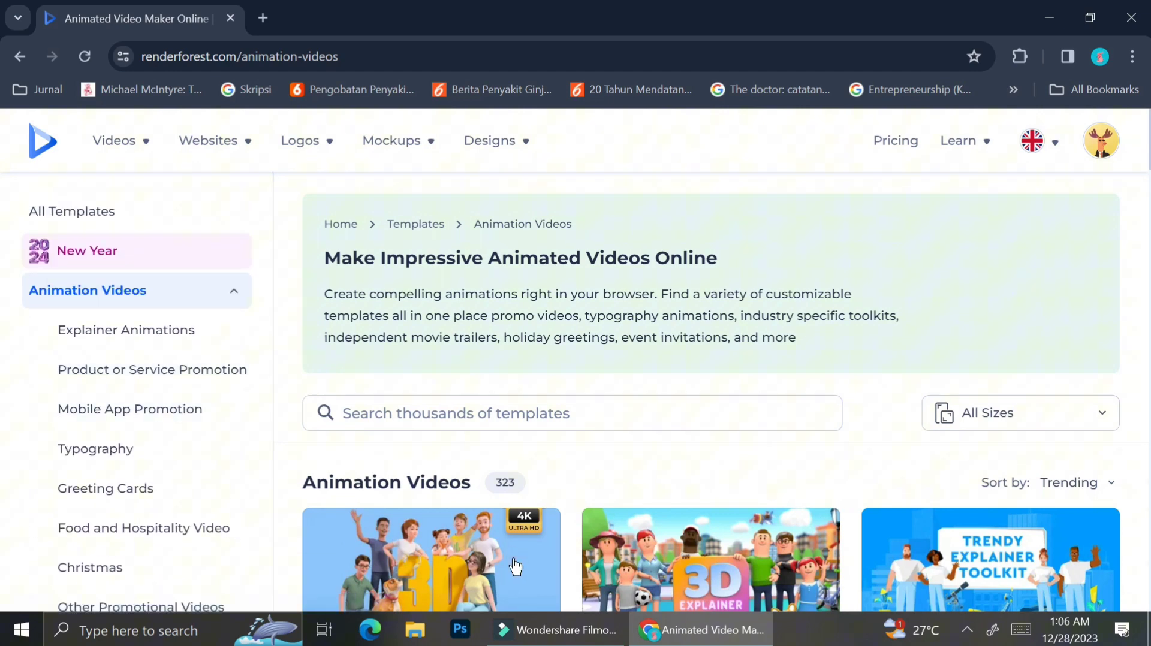
scroll(509, 558, "down", 3)
scroll(512, 563, "down", 3)
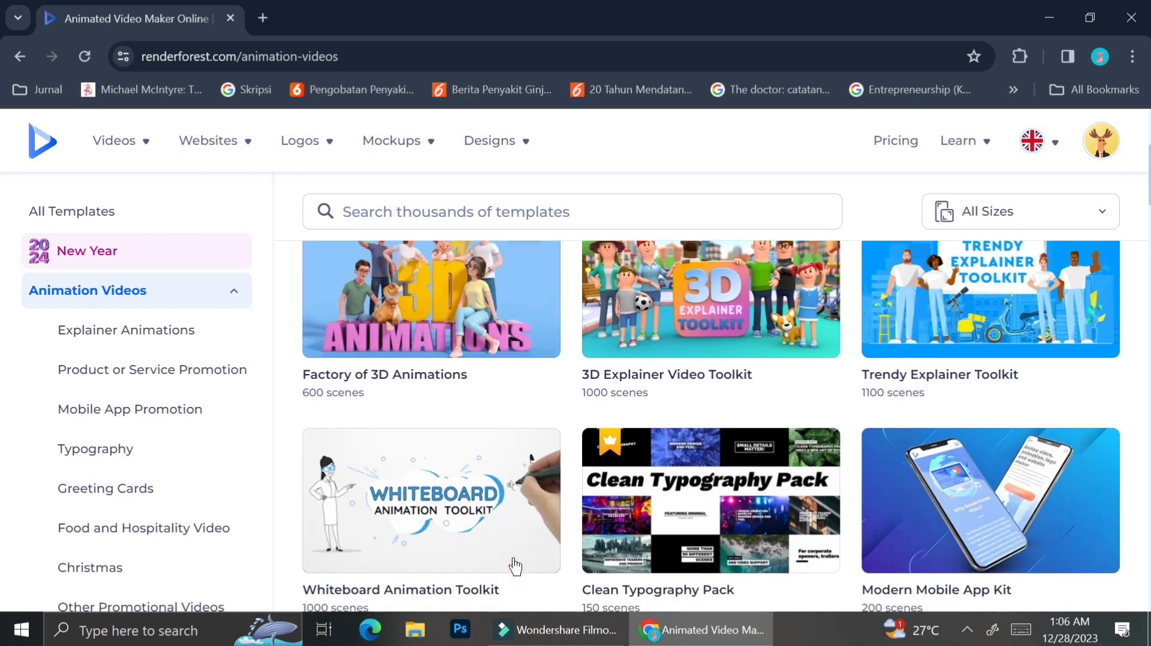
scroll(514, 566, "down", 3)
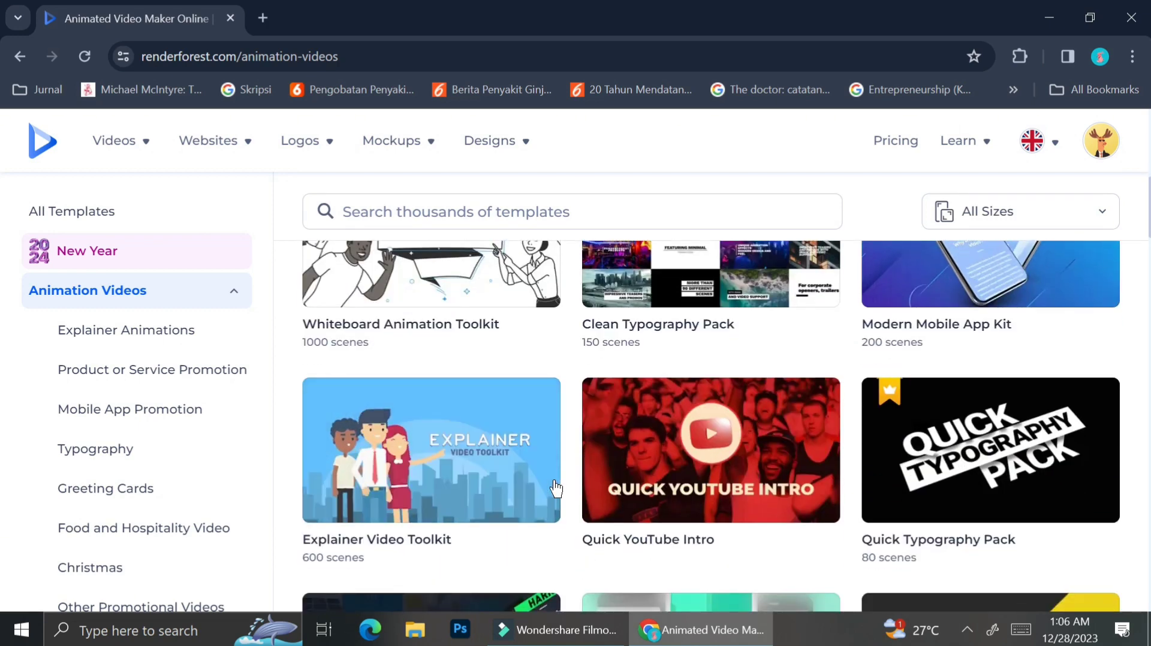
scroll(554, 488, "down", 1)
scroll(555, 489, "down", 3)
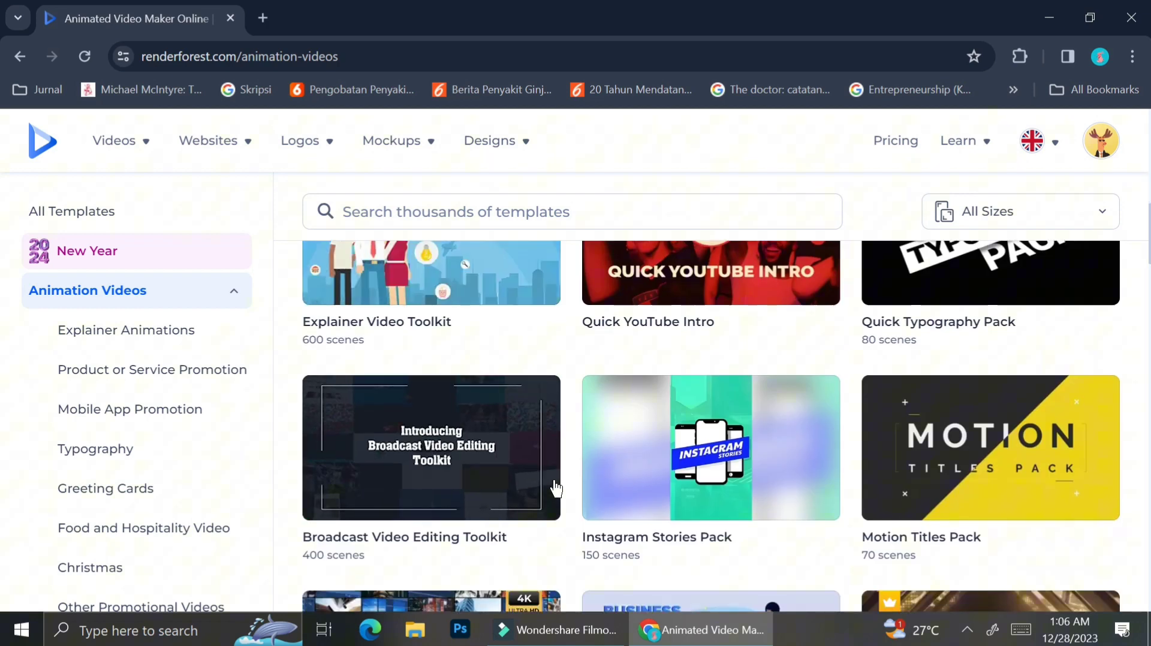
scroll(556, 488, "down", 2)
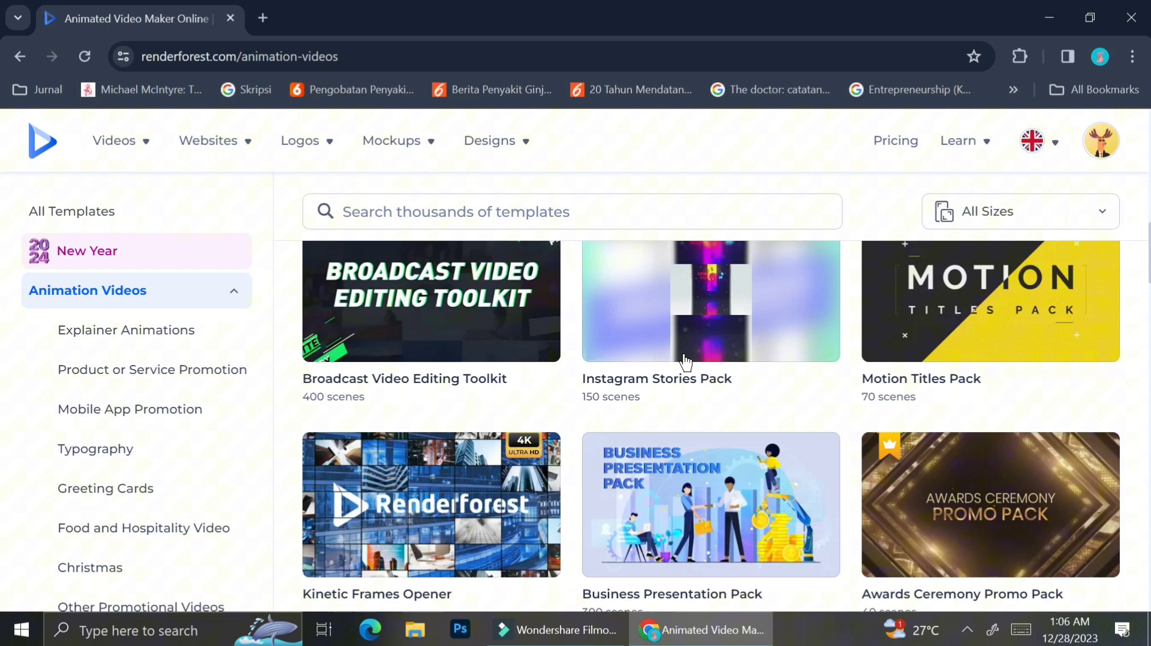
scroll(685, 362, "down", 3)
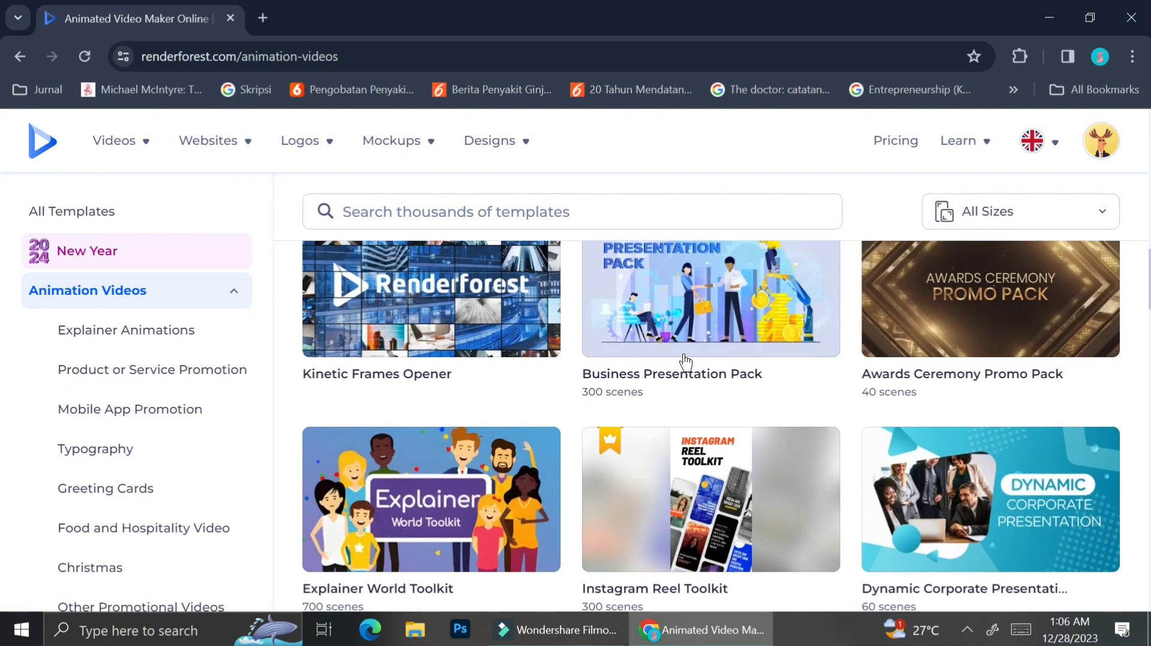
scroll(685, 360, "up", 5)
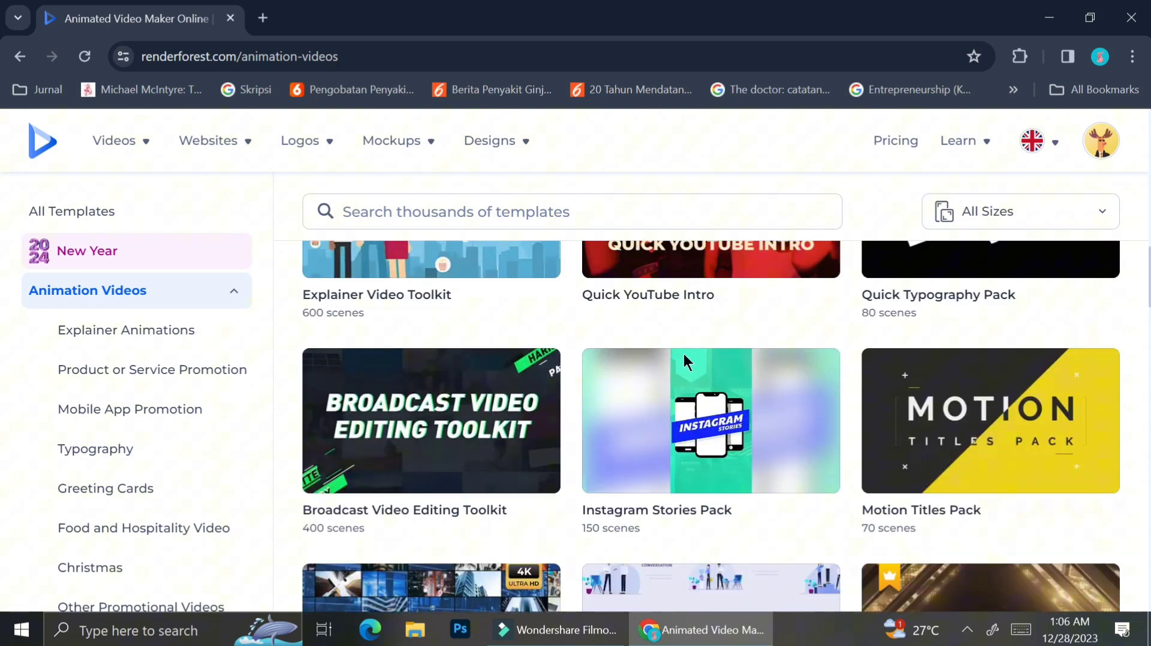
scroll(686, 359, "up", 2)
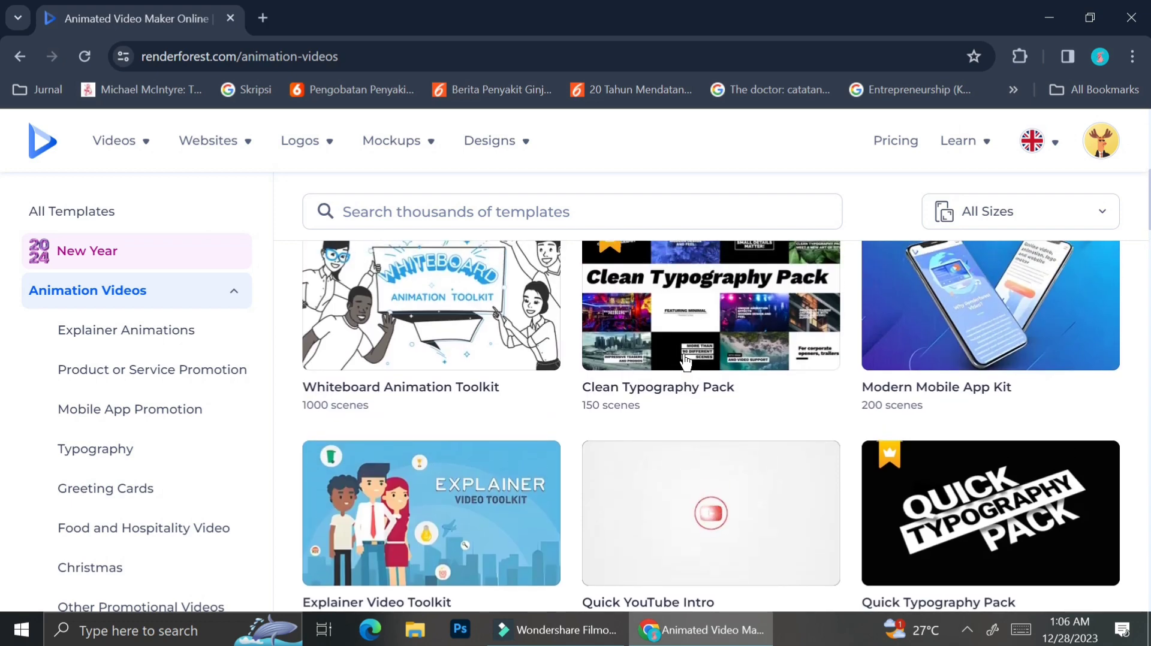
scroll(685, 359, "up", 4)
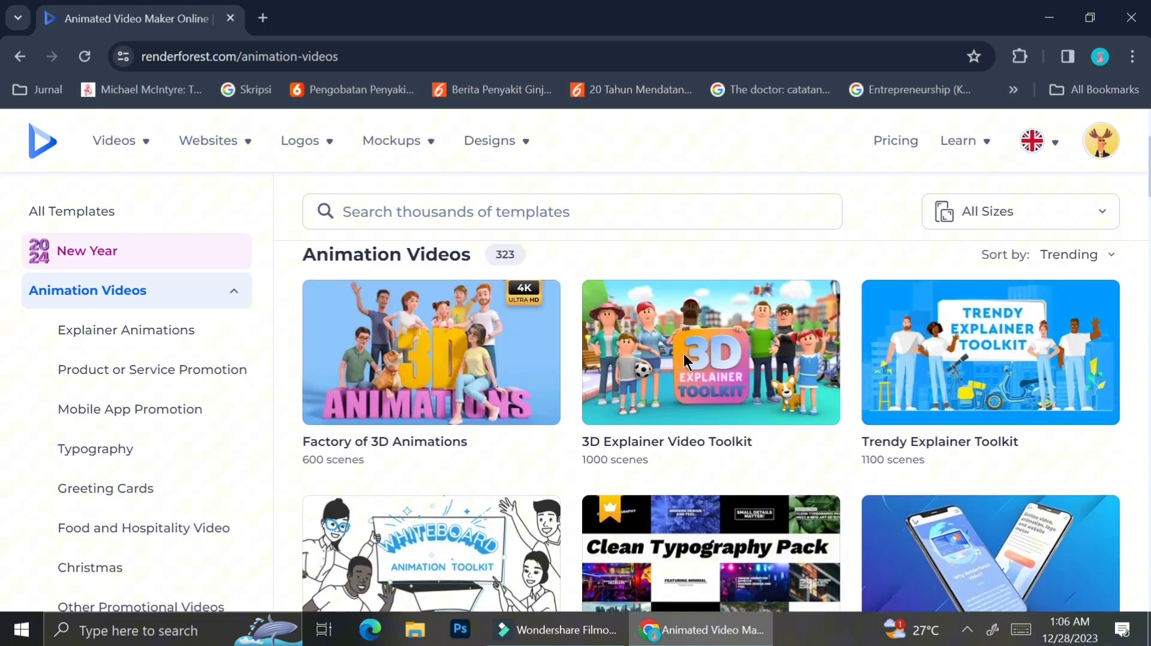
mouse_move(685, 359)
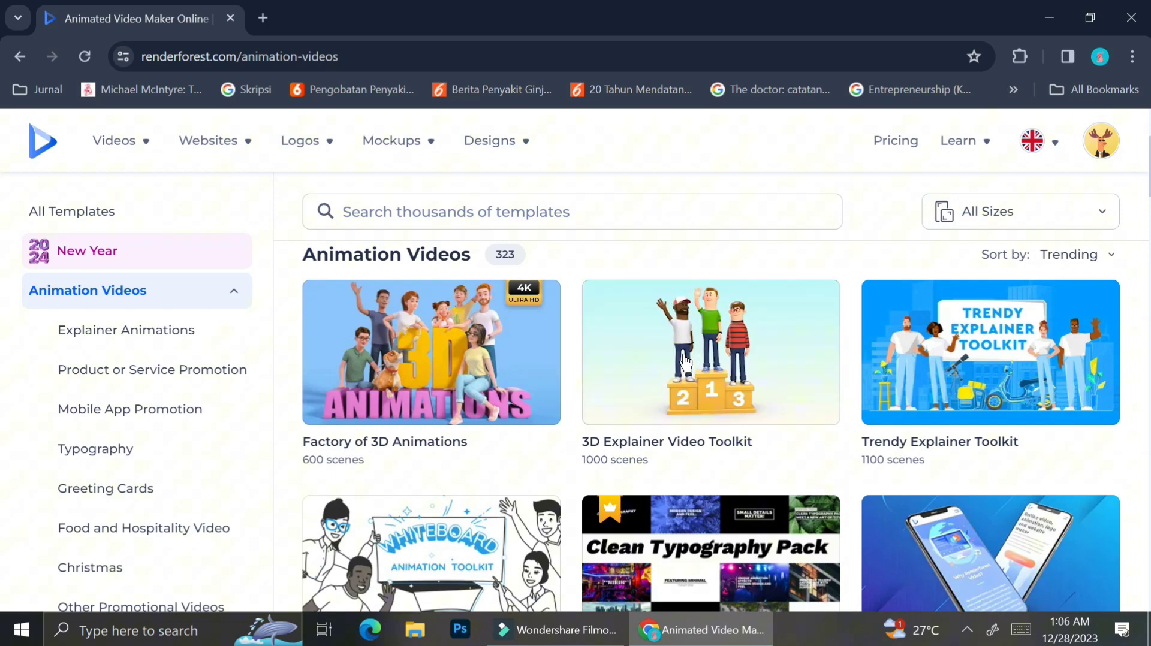
- Start a Trendy Explainer Toolkit project, declining the 'Not a professional?' walkthrough offer
left_click(961, 358)
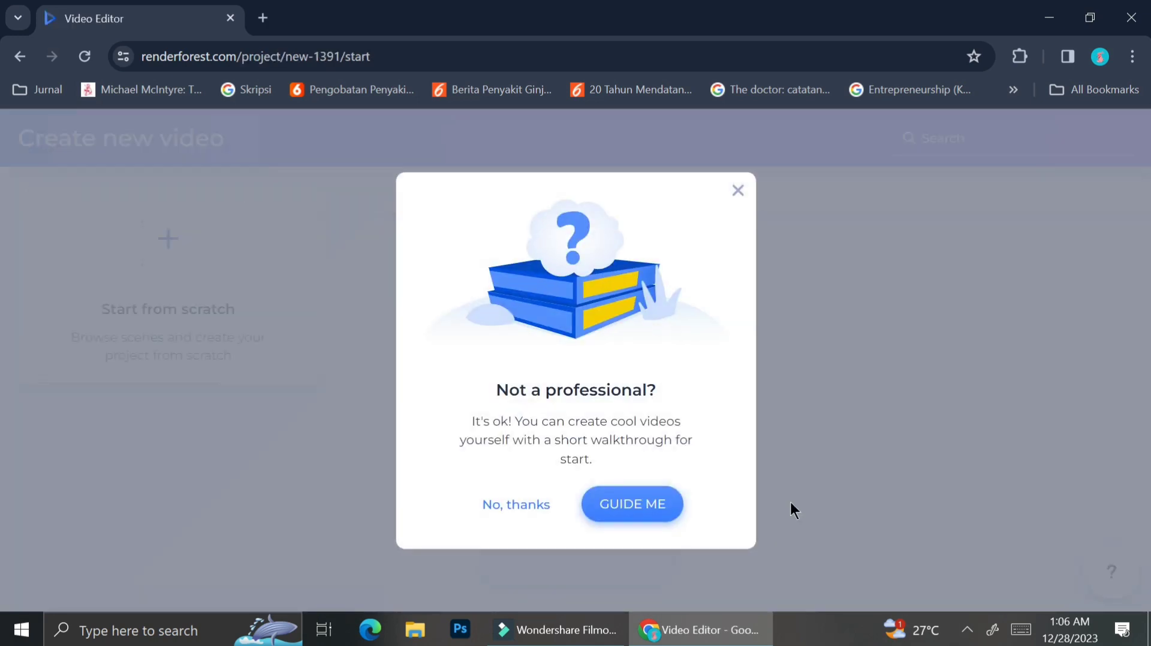
left_click(526, 505)
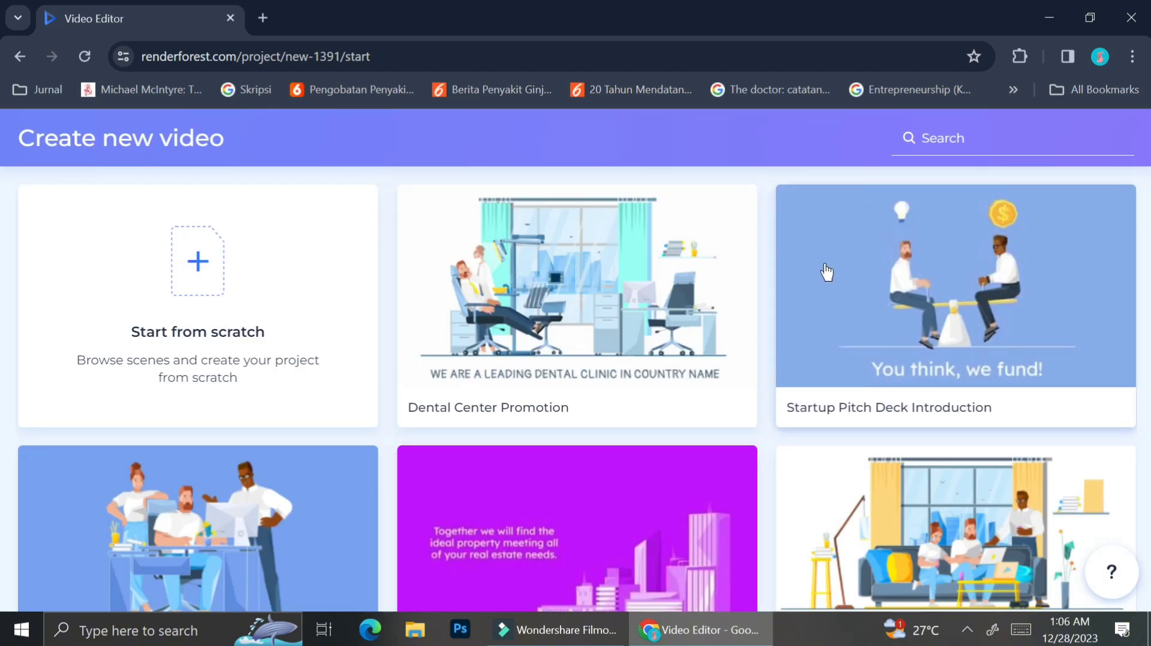
scroll(827, 272, "down", 2)
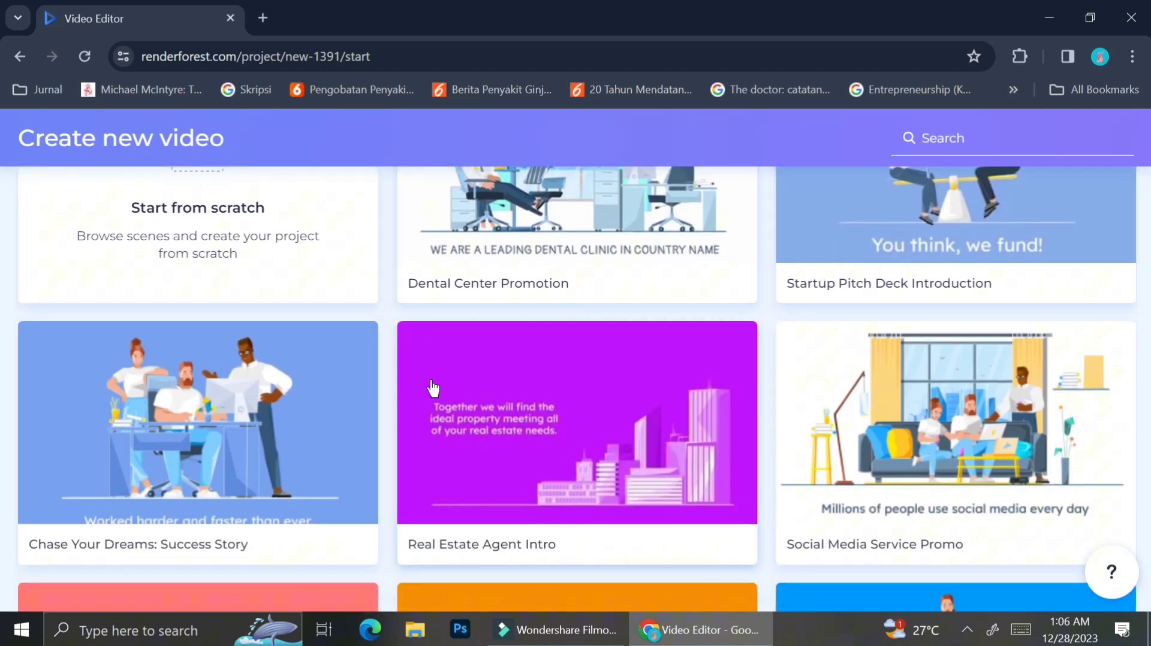
scroll(733, 385, "down", 3)
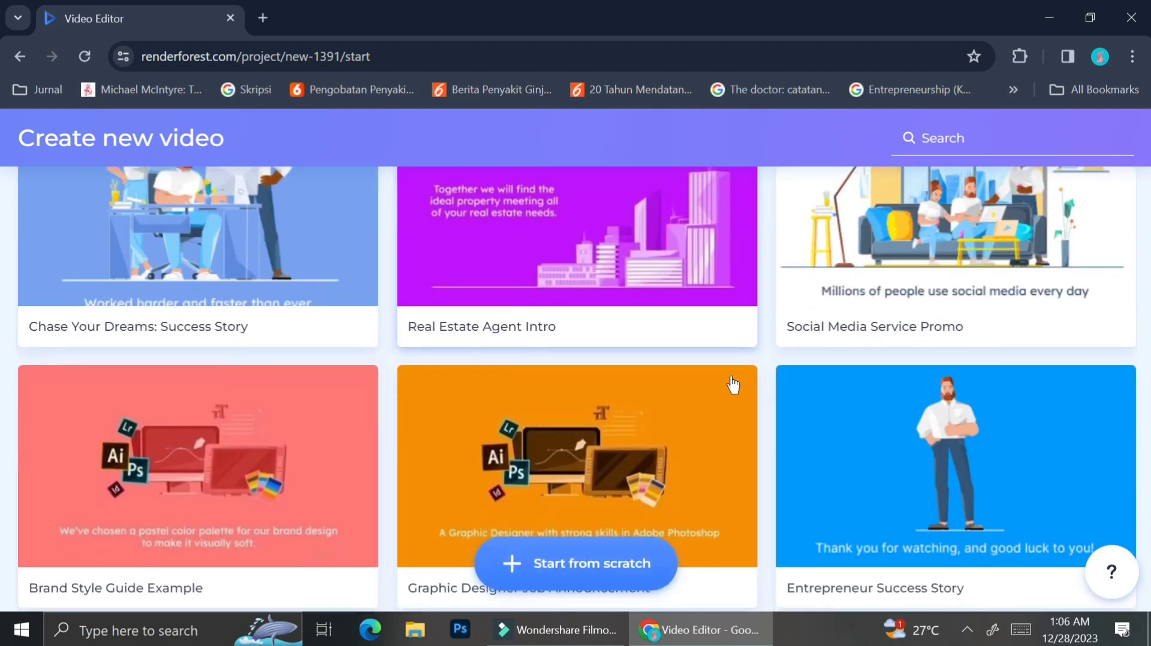
scroll(732, 385, "up", 3)
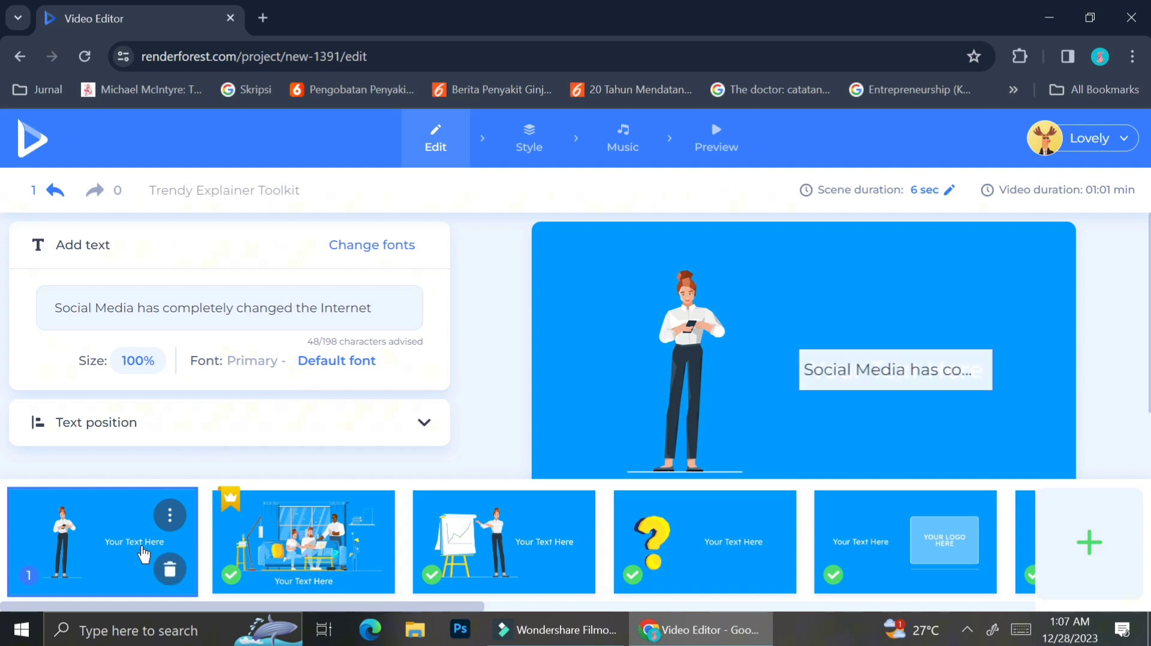
- Change scene 2's caption to 'Social media changes people'
left_click(683, 345)
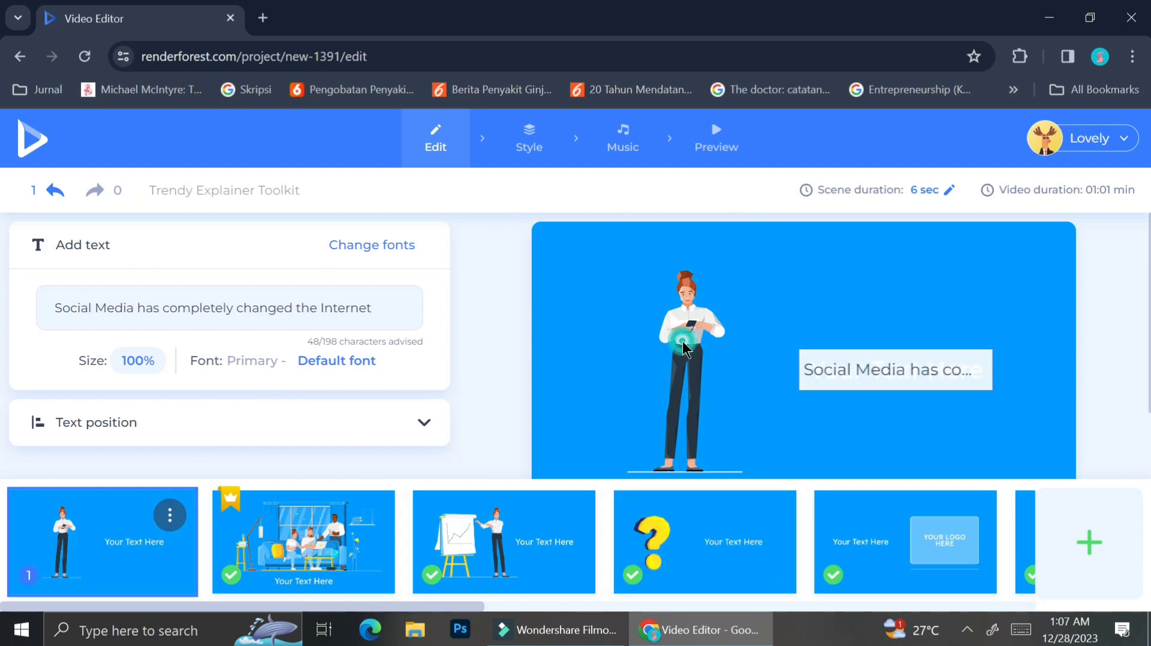
left_click(688, 300)
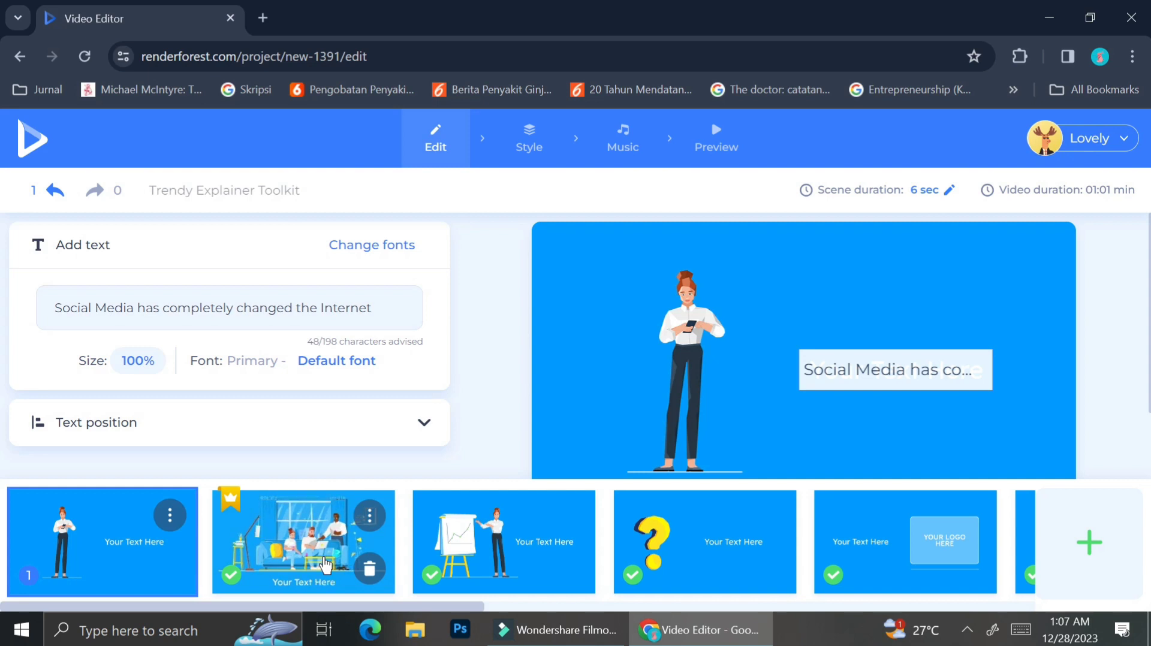
left_click(325, 565)
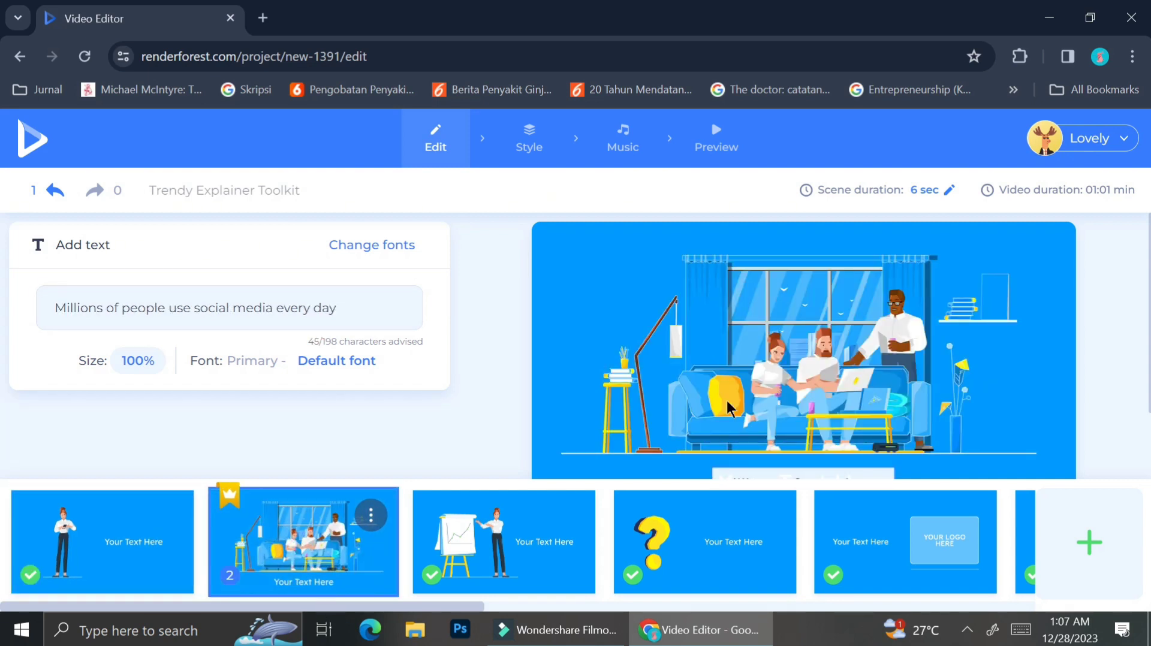
scroll(727, 403, "down", 1)
left_click(755, 436)
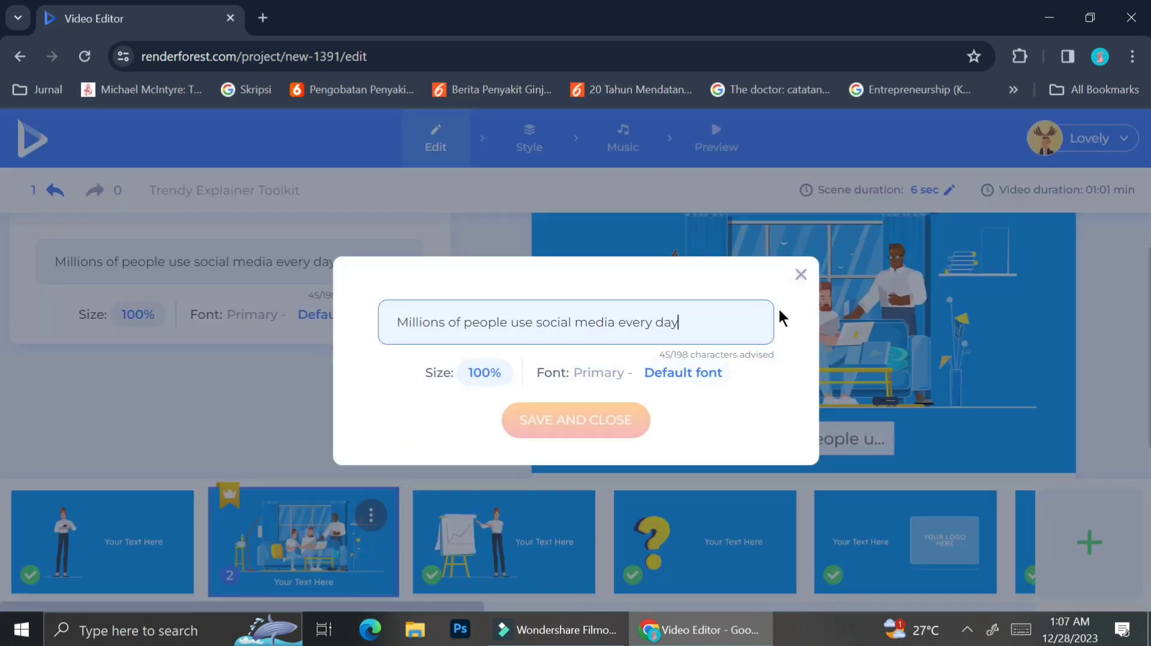
left_click(801, 275)
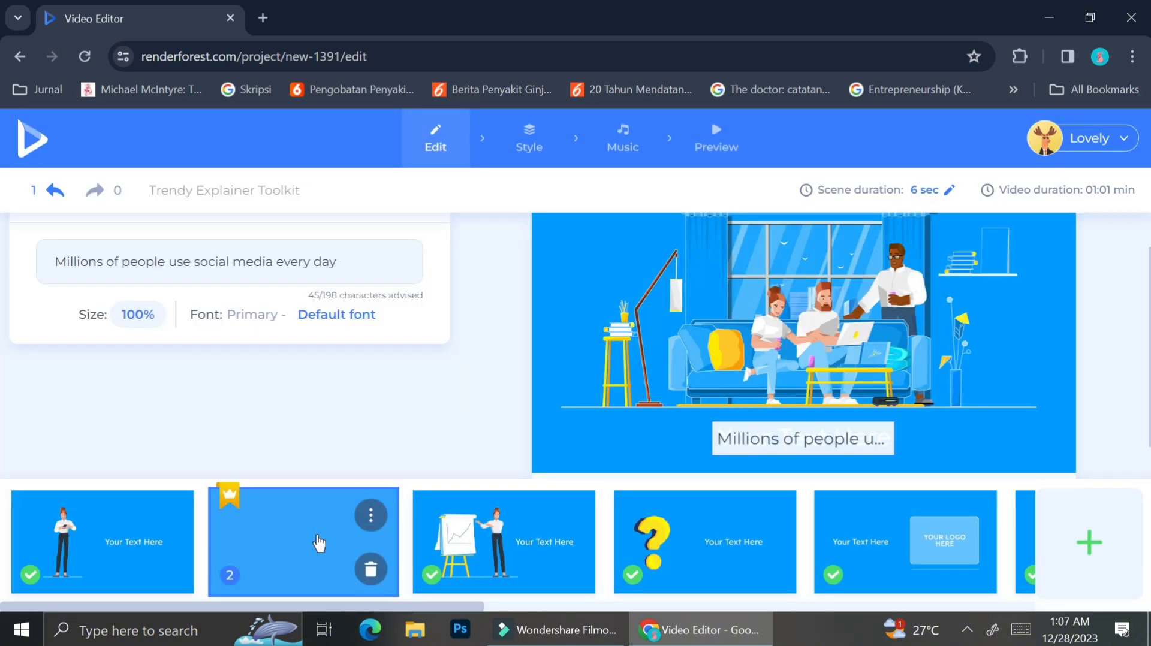
triple_click(351, 264)
scroll(1, 230, "up", 1)
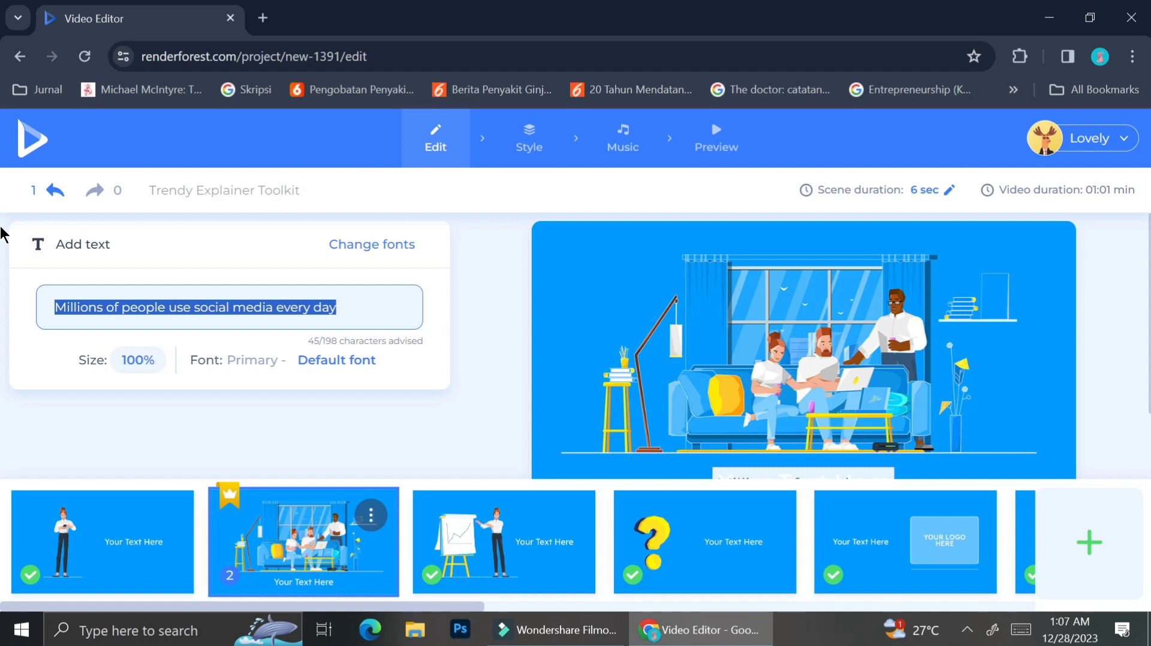
type("Socia")
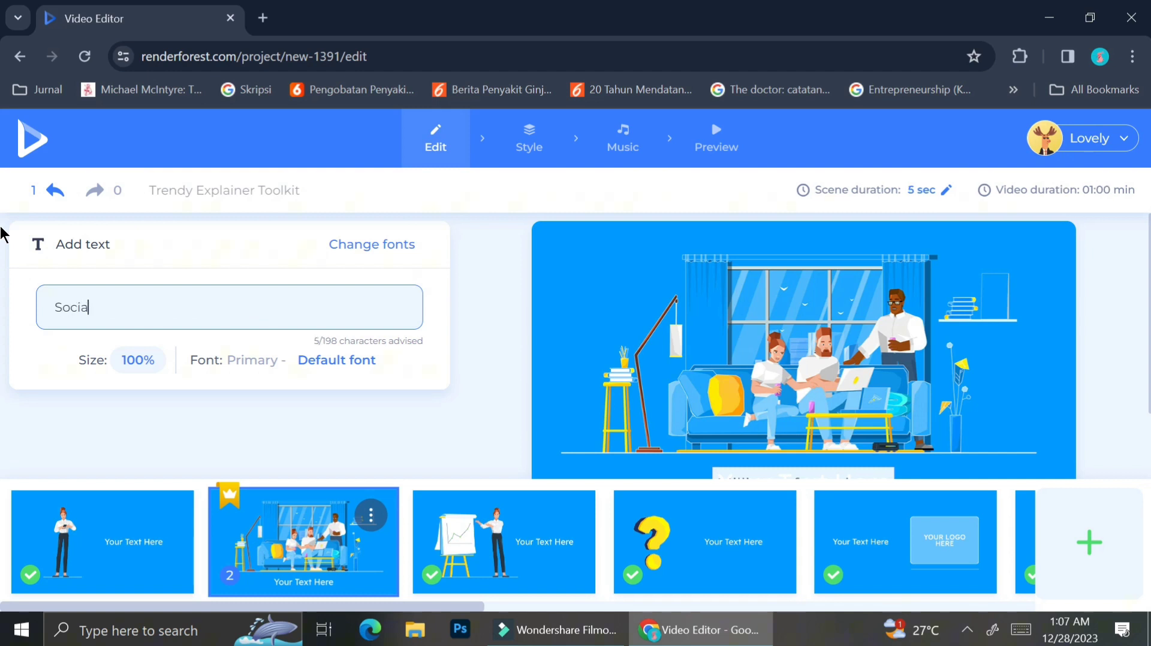
type("l media ")
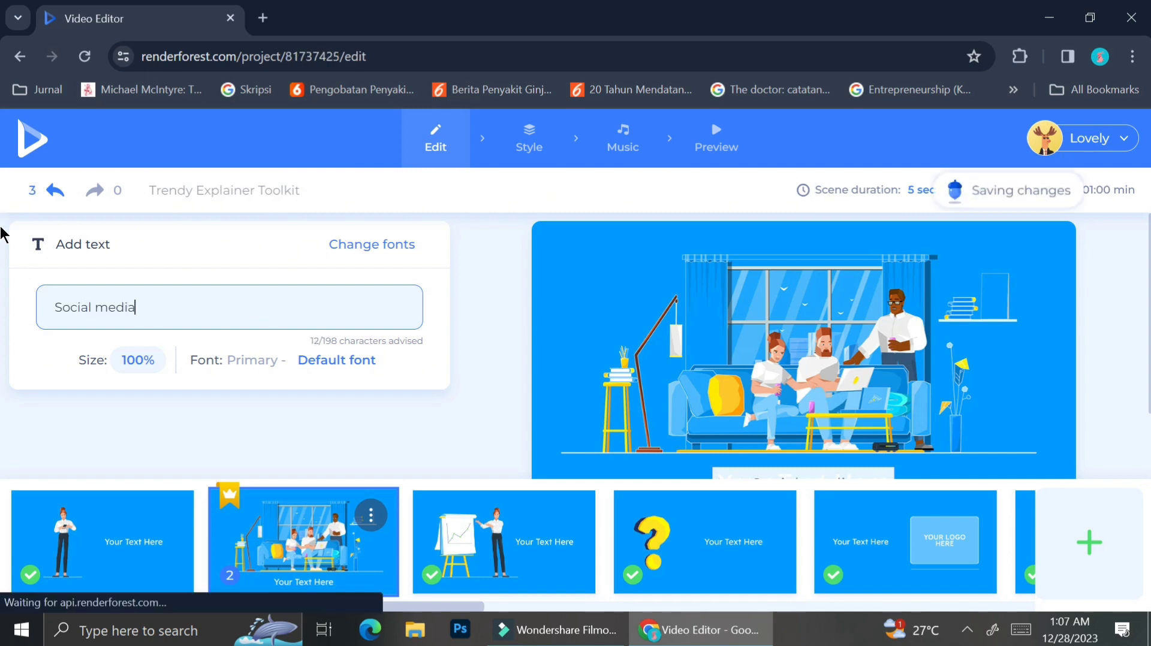
type("changed")
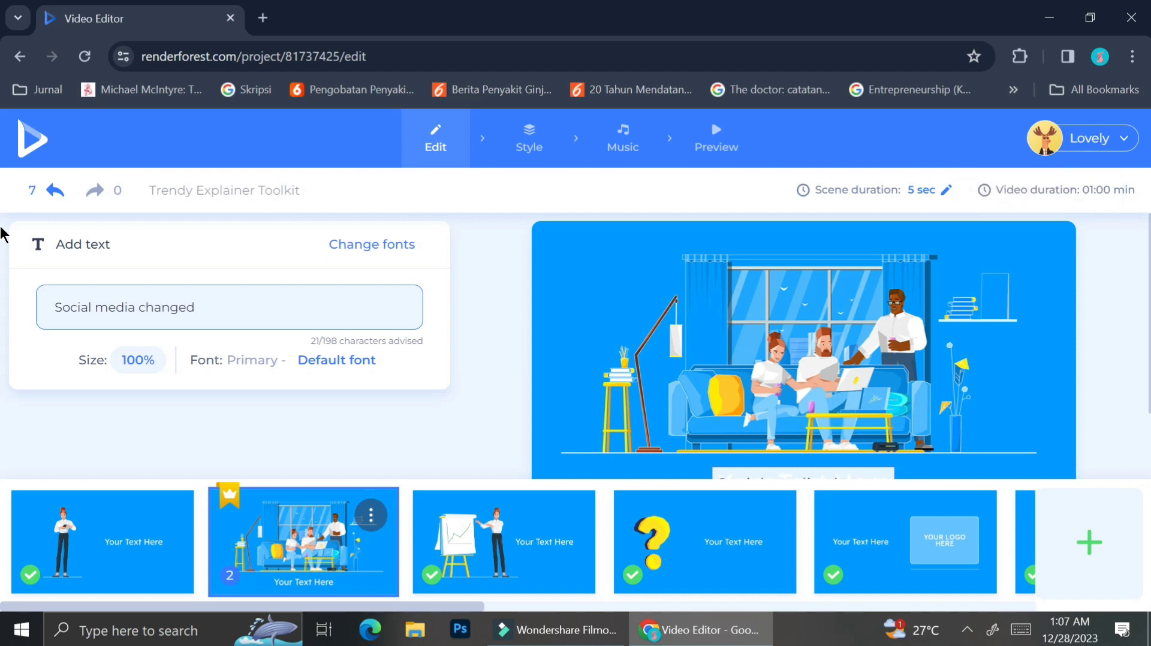
key("BackSpace")
type("s people")
scroll(635, 378, "down", 2)
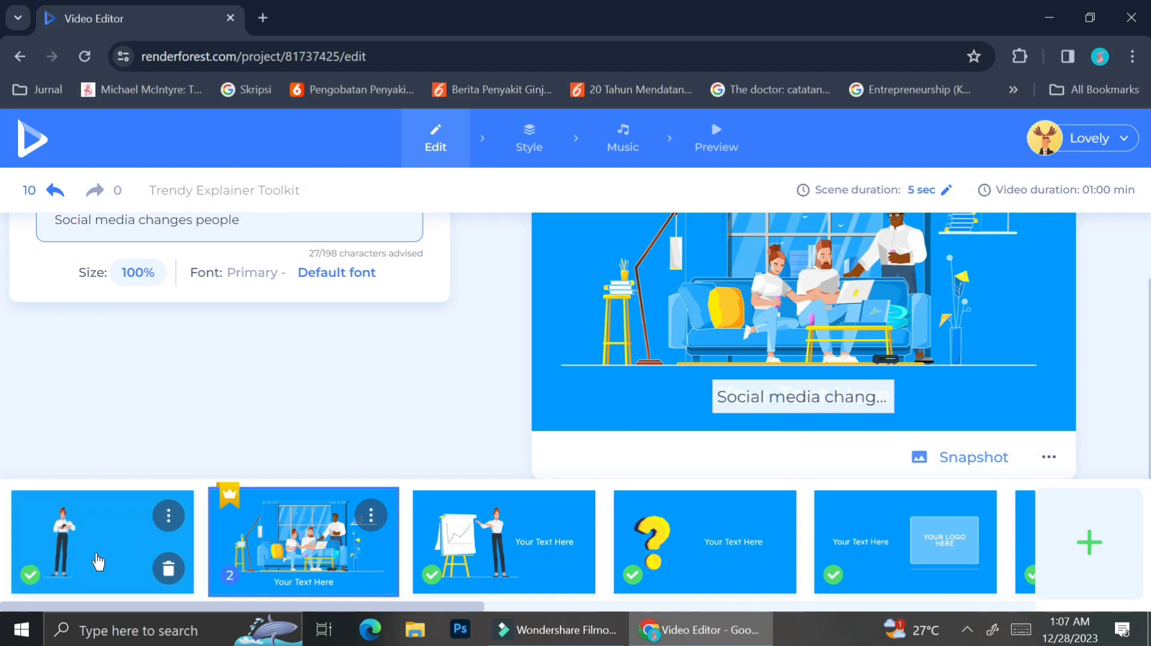
- Open scene 1's caption 'Social Media has completely changed the Internet' in the text-edit pop-up
left_click(171, 538)
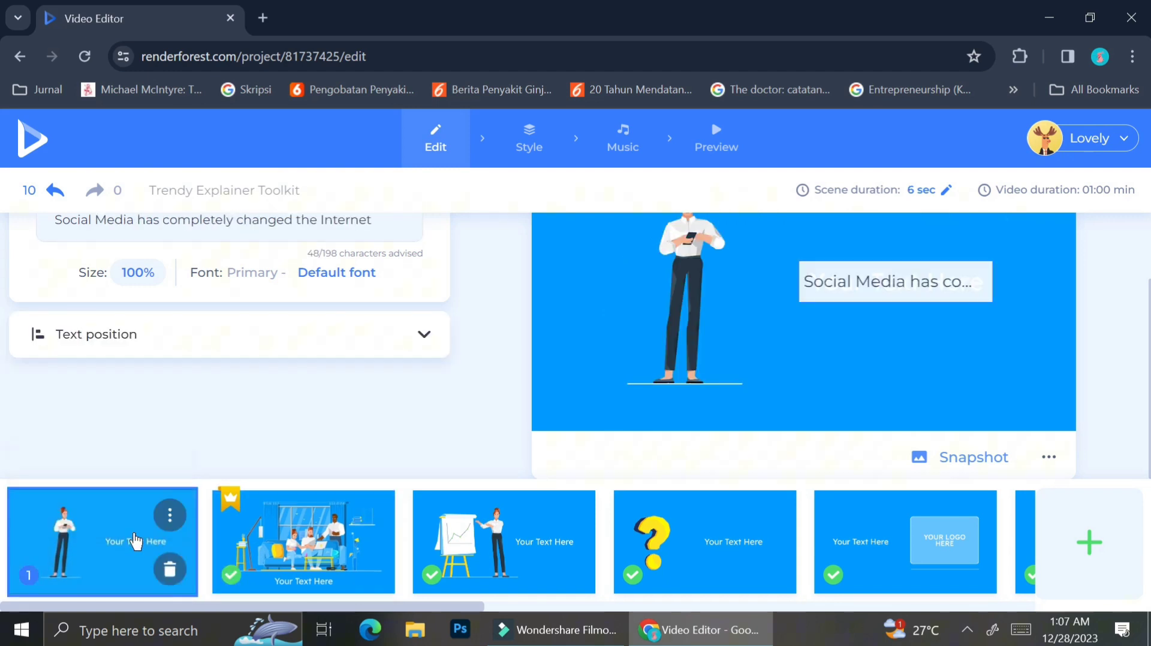
scroll(206, 403, "up", 2)
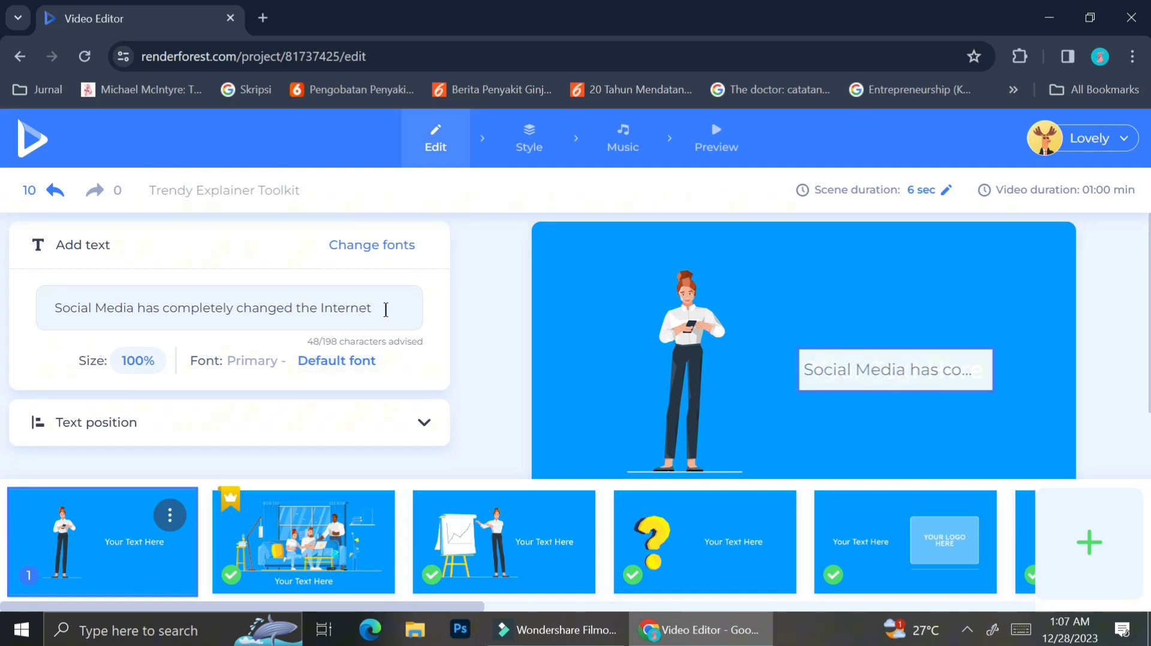
left_click(467, 546)
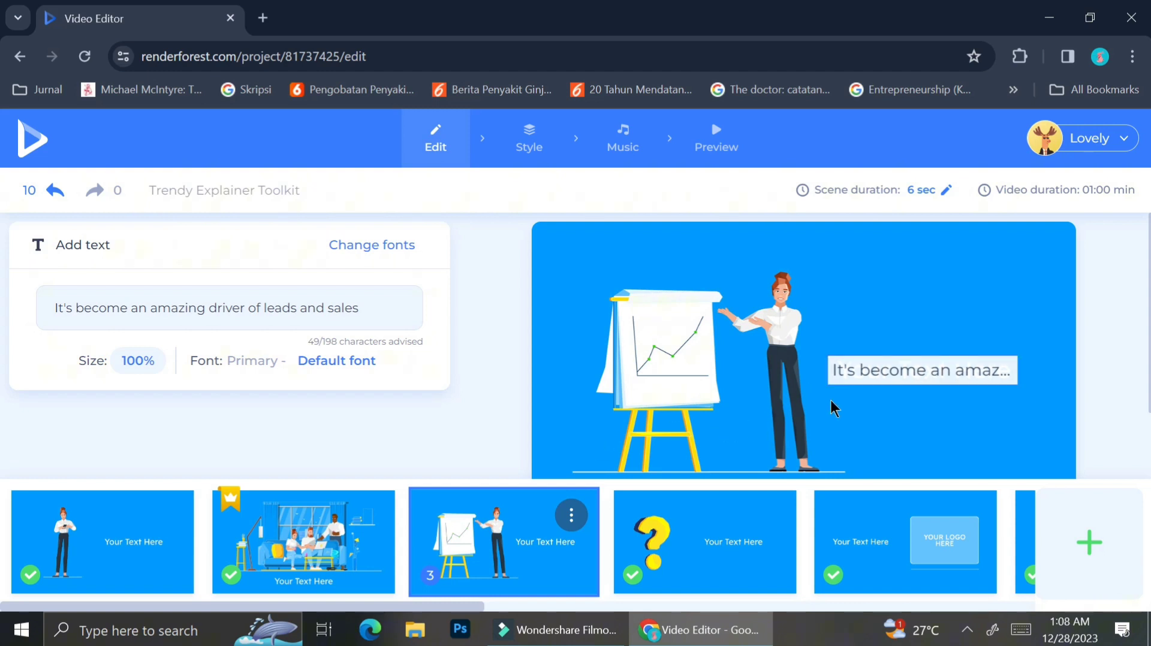
left_click(108, 544)
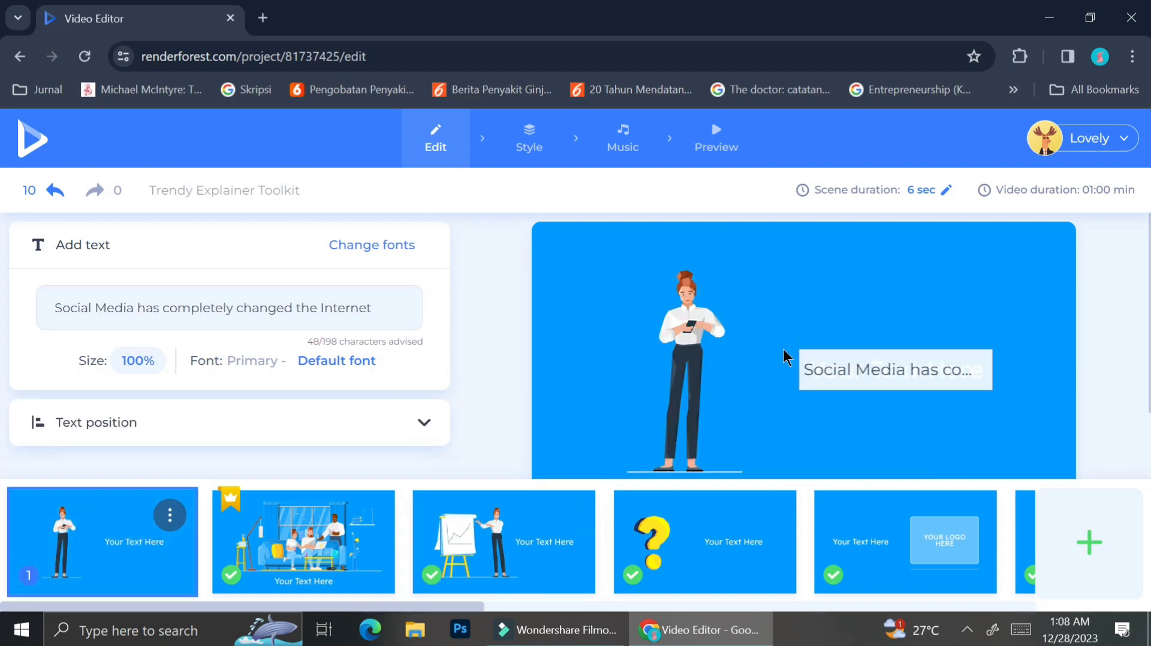
left_click(407, 290)
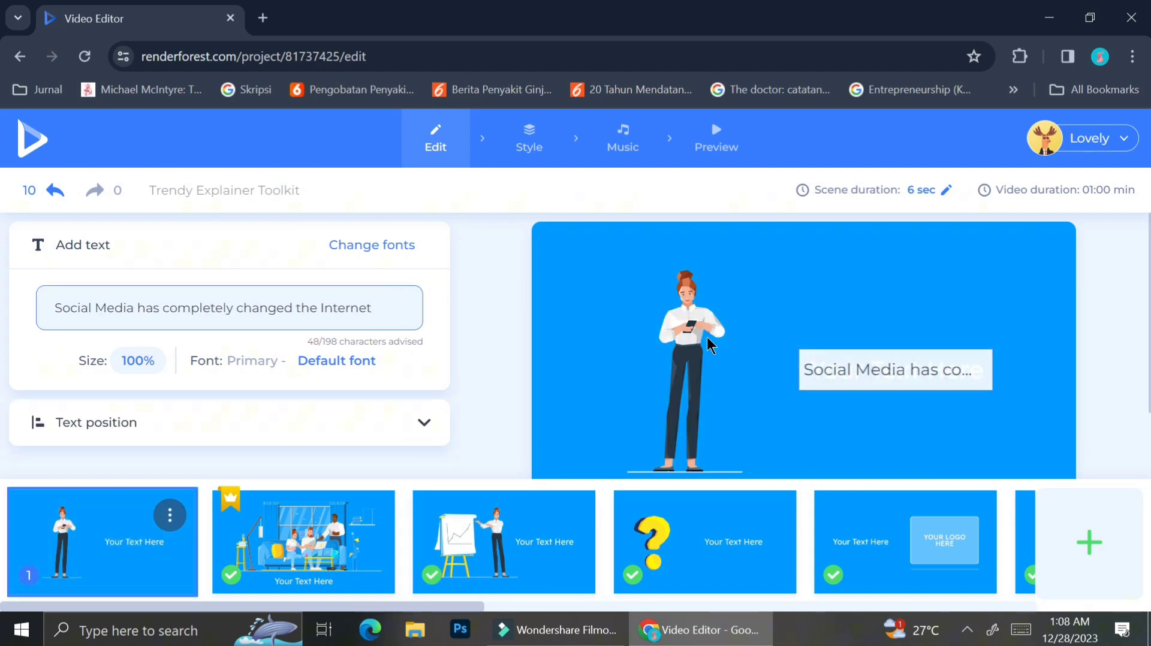
left_click(833, 373)
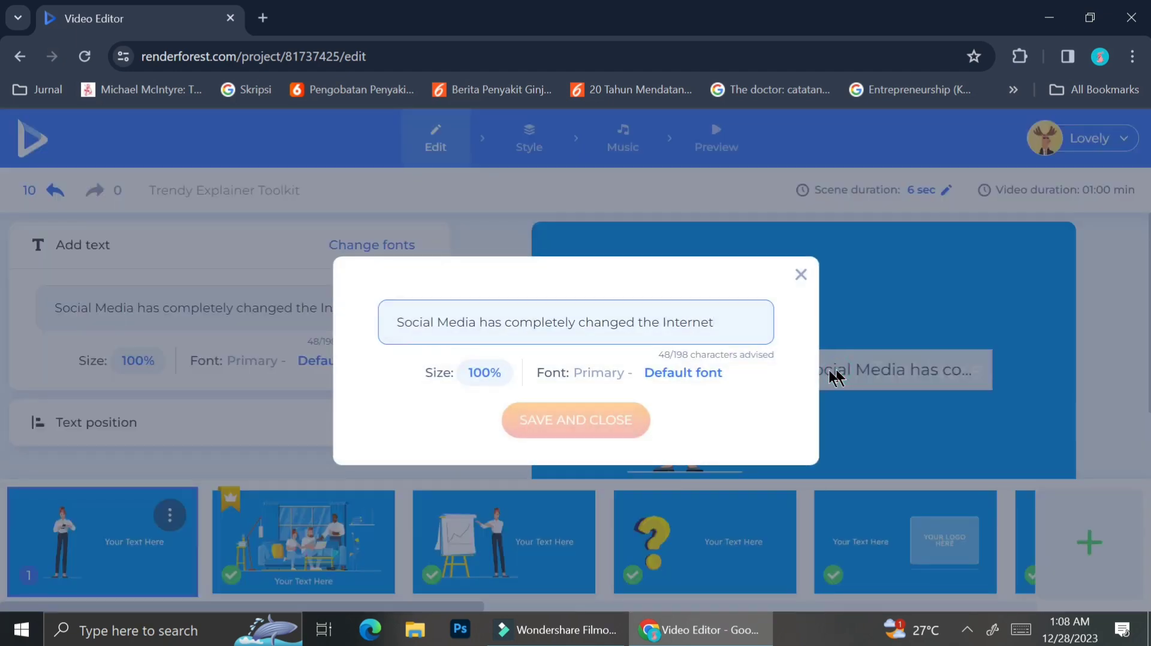
- Review the upgrade-only fonts, then return to the scene editor keeping the Primary default font
left_click(709, 379)
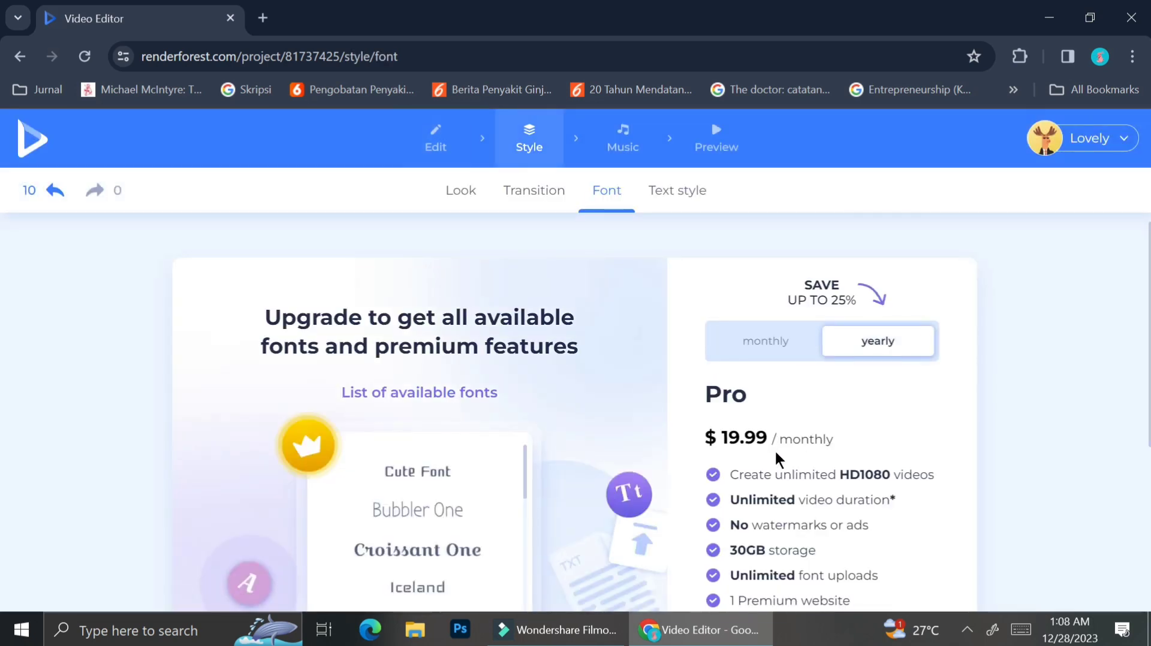
scroll(775, 448, "down", 1)
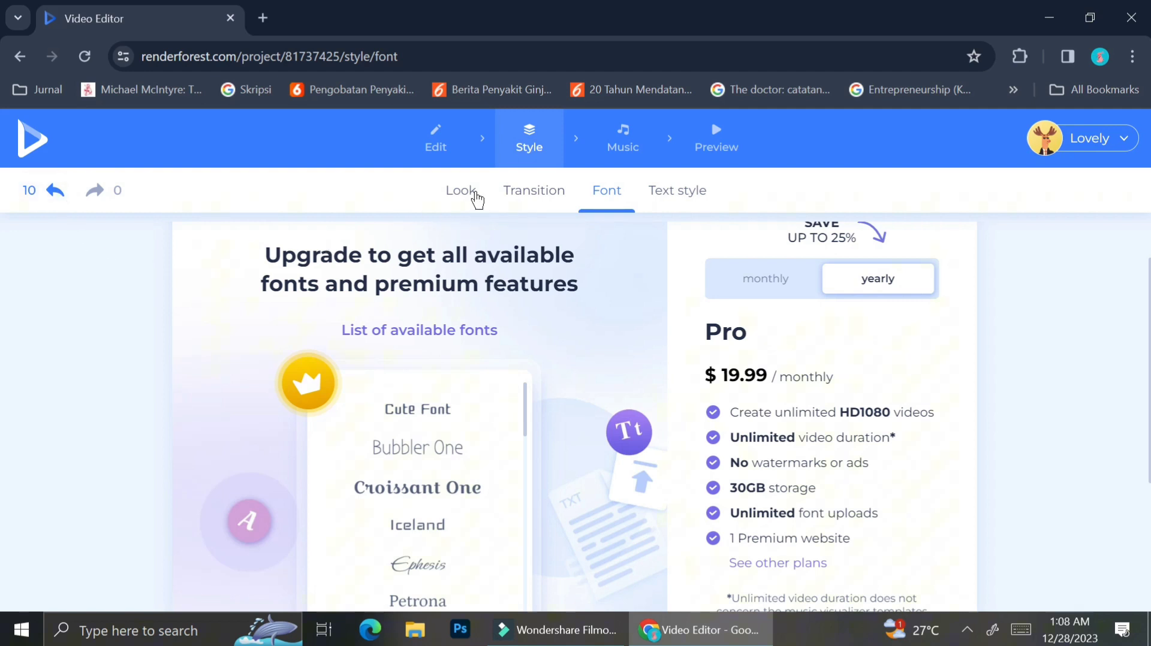
left_click(475, 190)
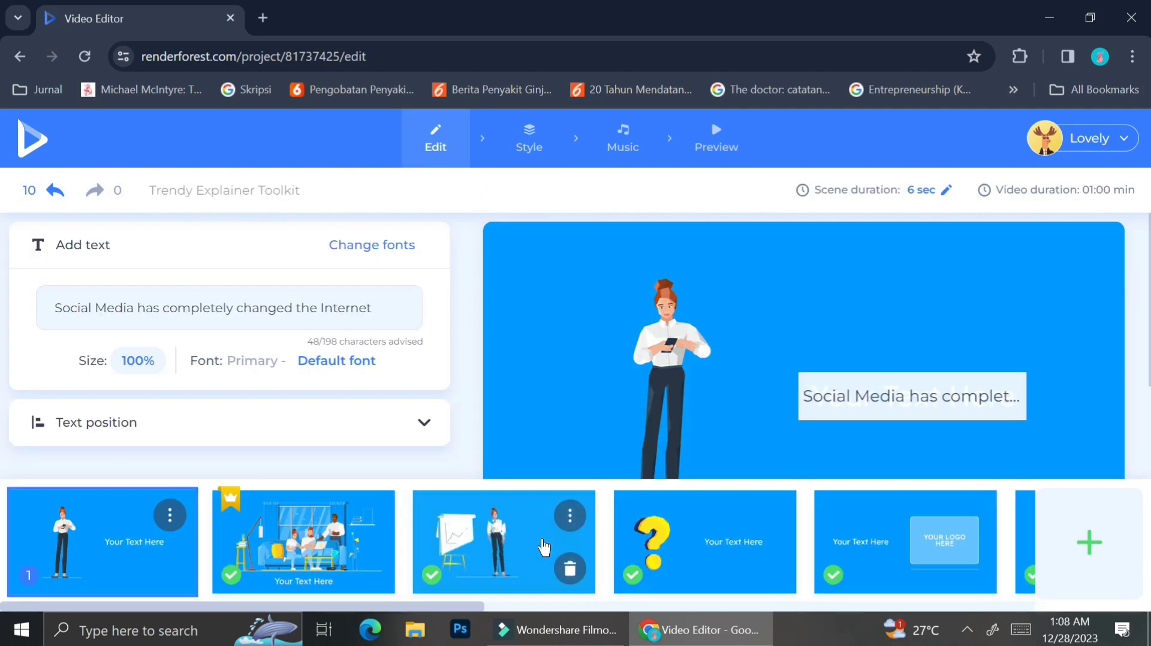
- Keep the chart scene at 6 seconds and move to the 'But how to reach out to them?' scene
left_click(546, 543)
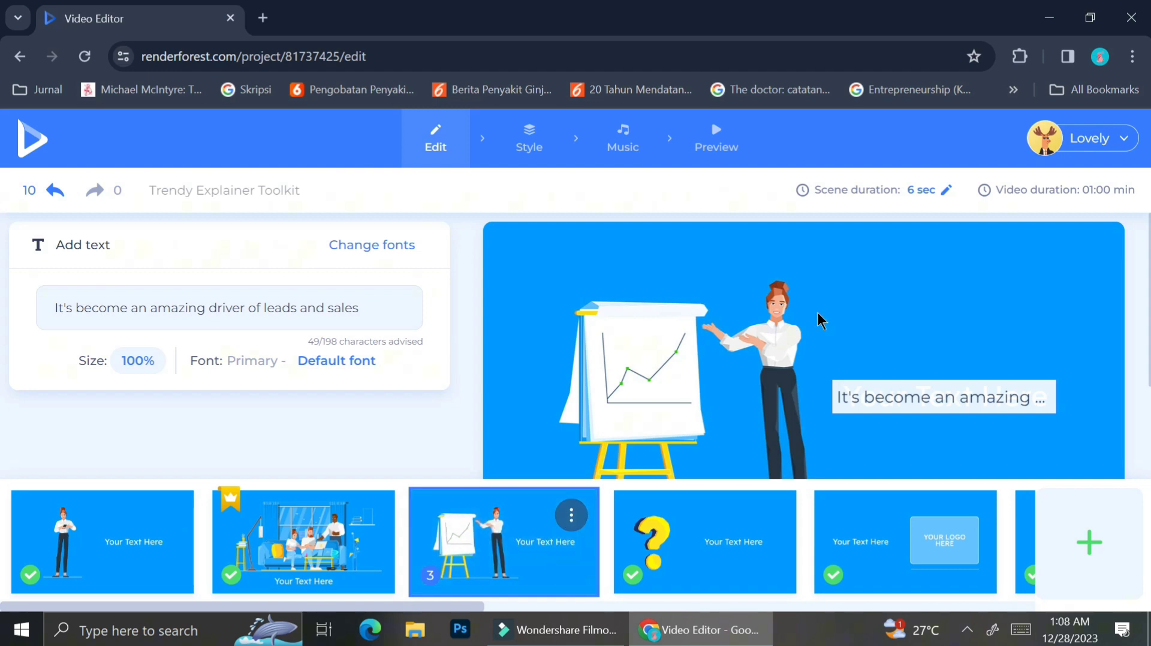
left_click(947, 191)
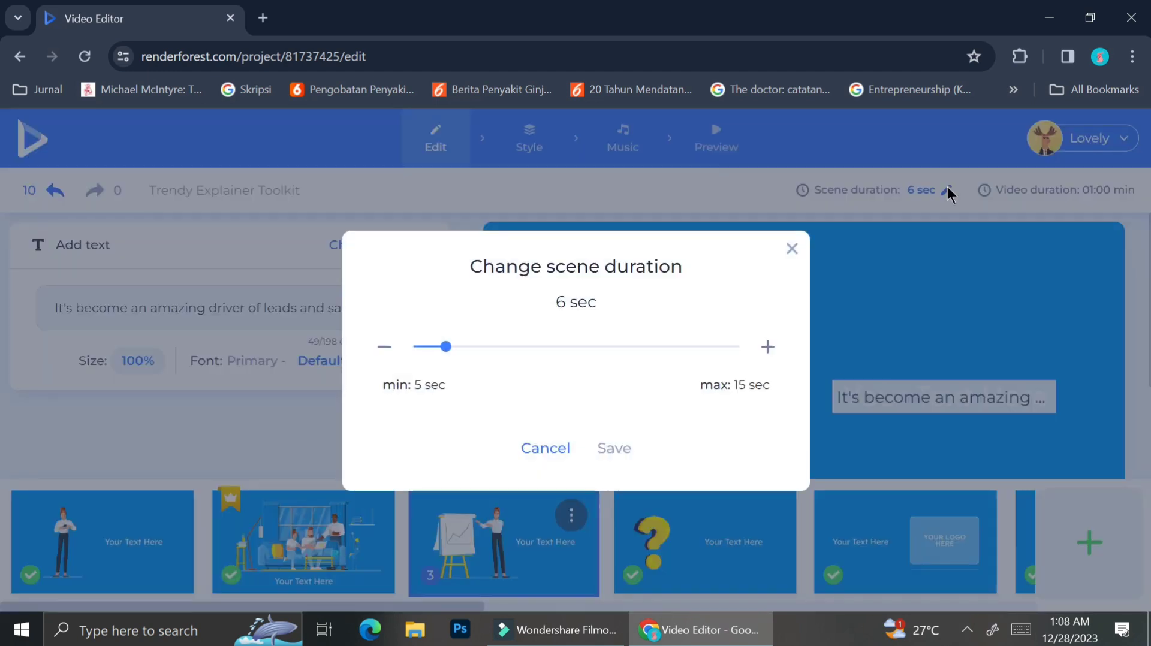
left_click_drag(448, 352, 452, 376)
left_click(791, 249)
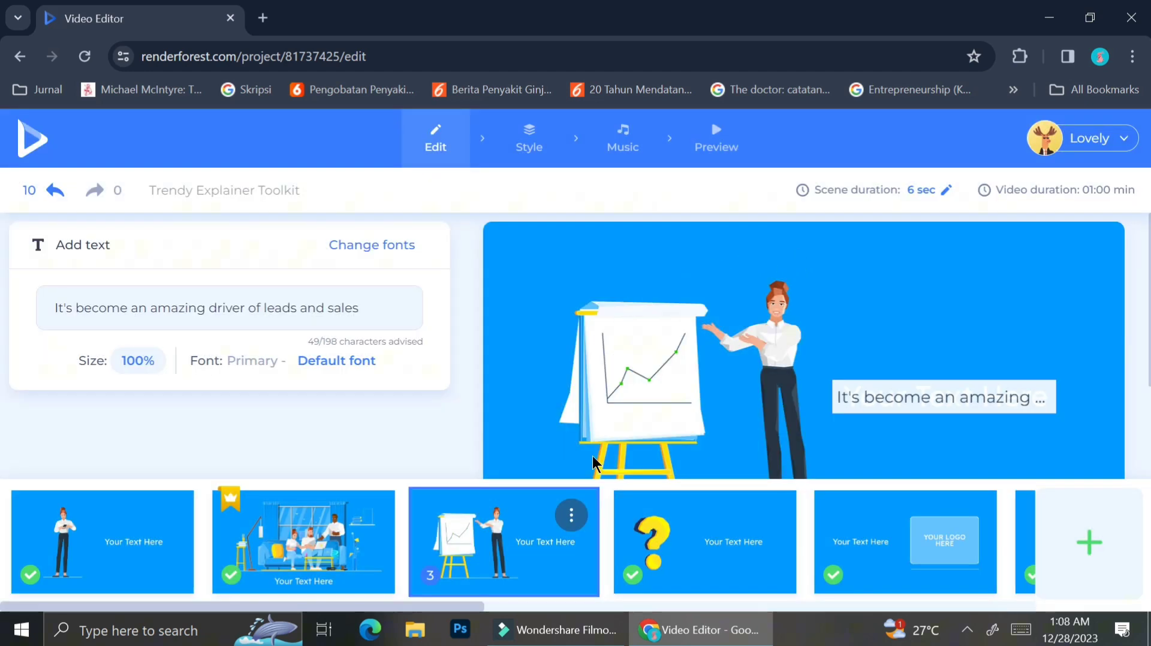
left_click(711, 546)
- Review the later scenes and the logo placeholder's image options, ending on 'Contact us today!'
scroll(708, 539, "down", 5)
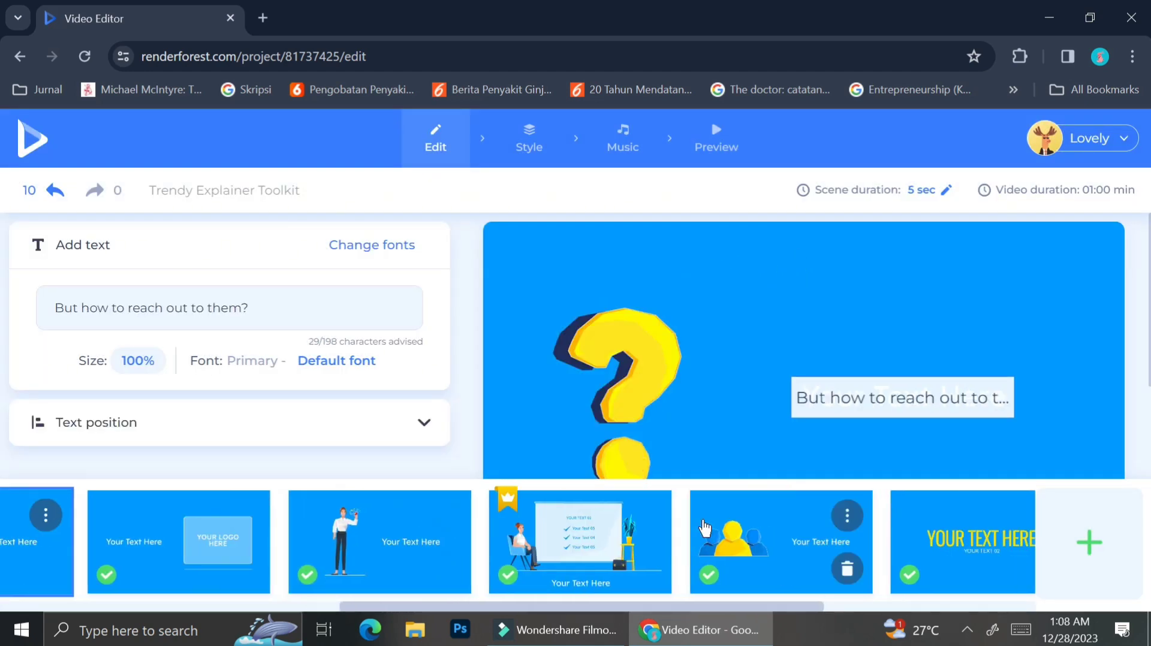
left_click(563, 546)
left_click(933, 533)
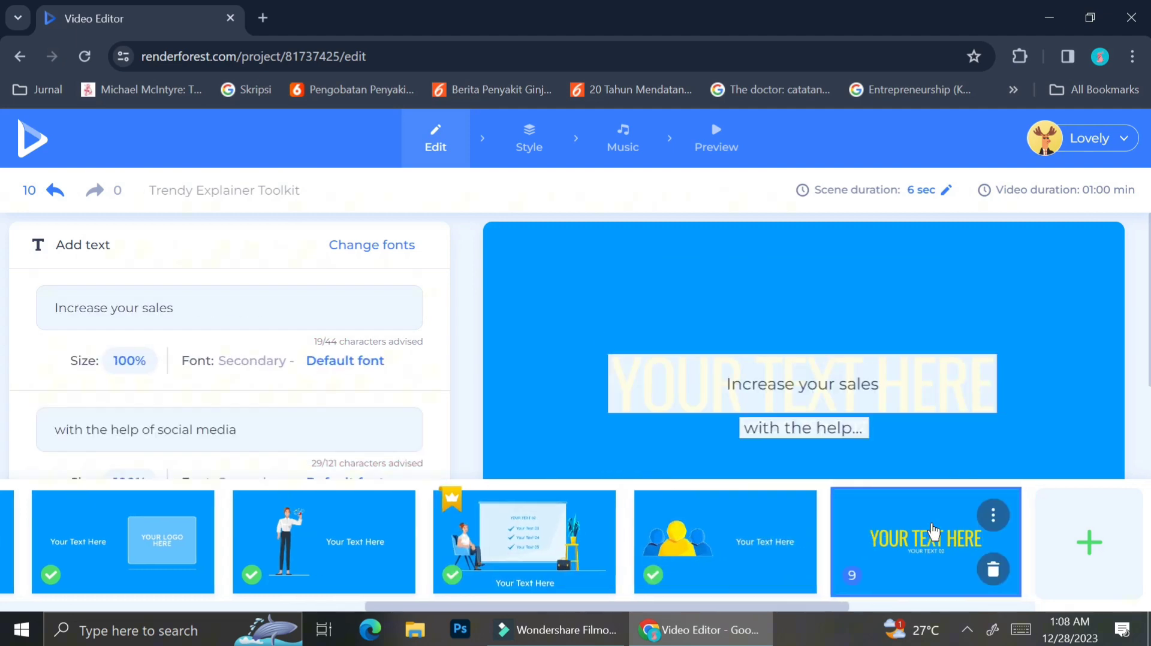
left_click(933, 533)
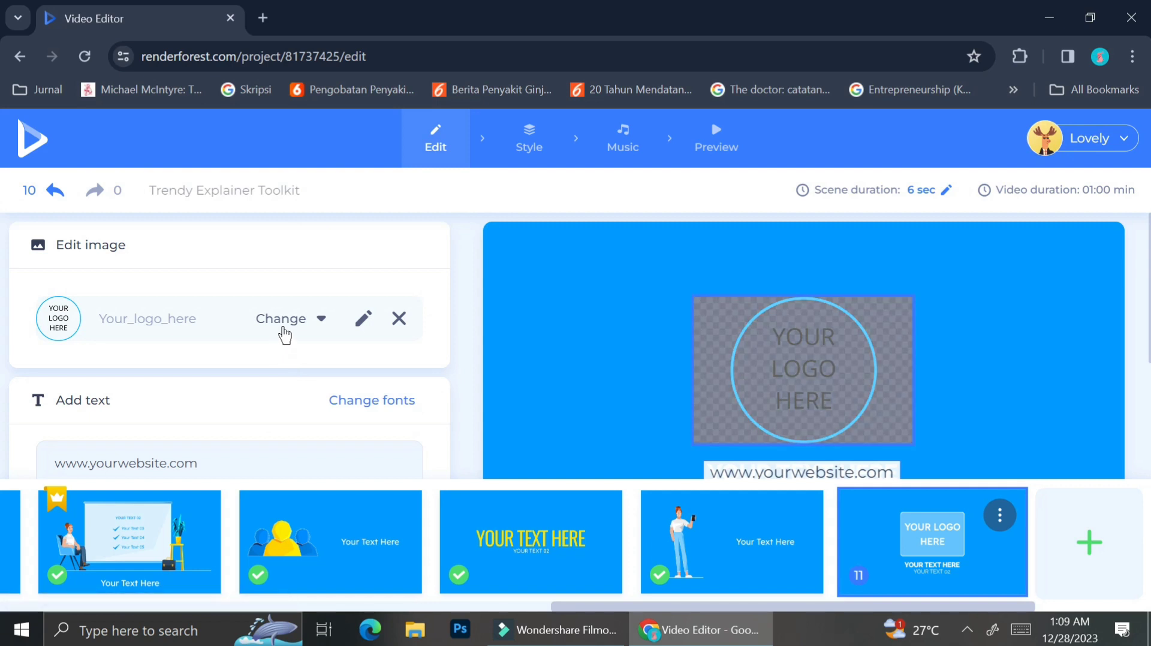
left_click(758, 331)
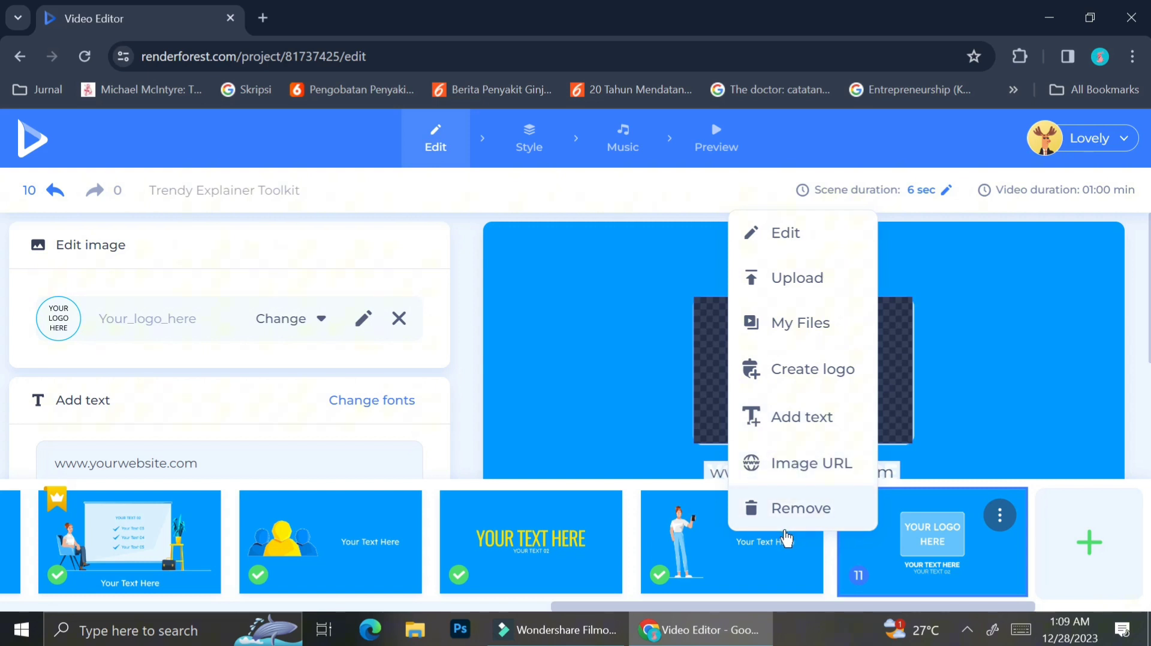
left_click(779, 539)
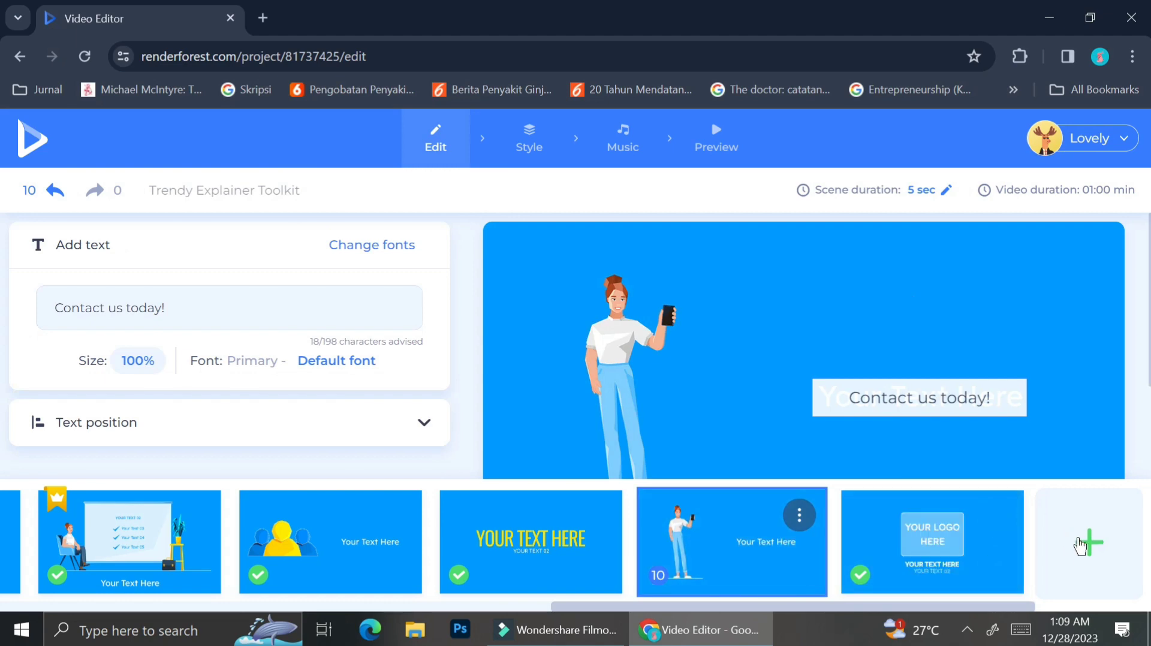
- Insert the 'Woman trying to stop the company's decline' scene from Corporate Female Characters
left_click(1086, 543)
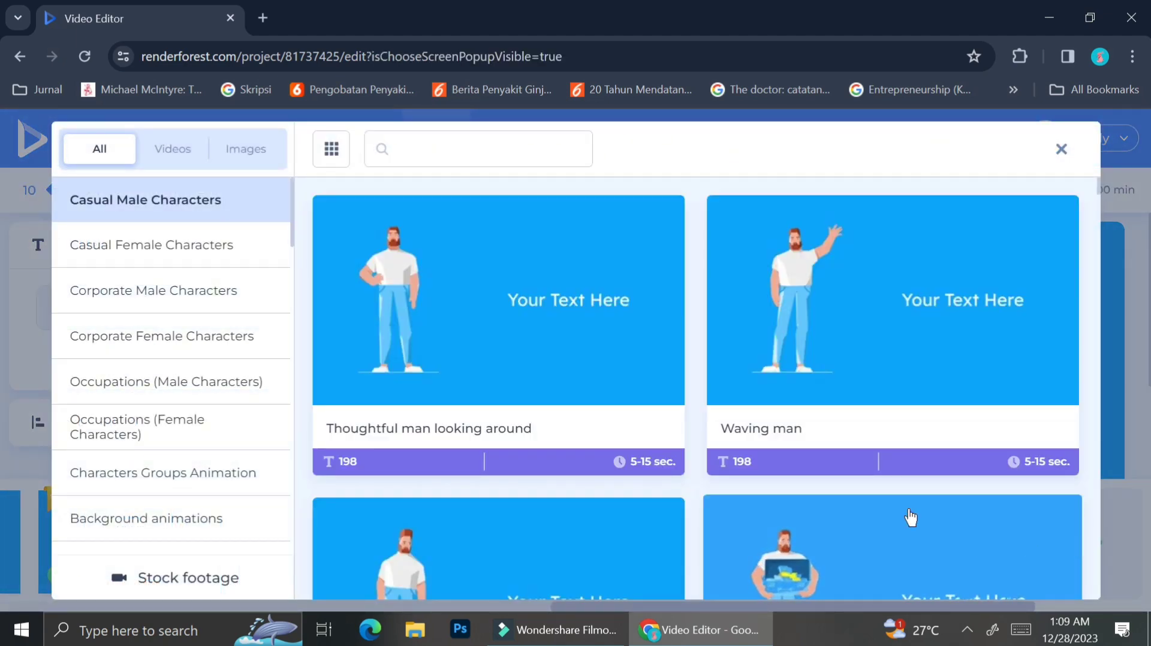
scroll(833, 480, "down", 5)
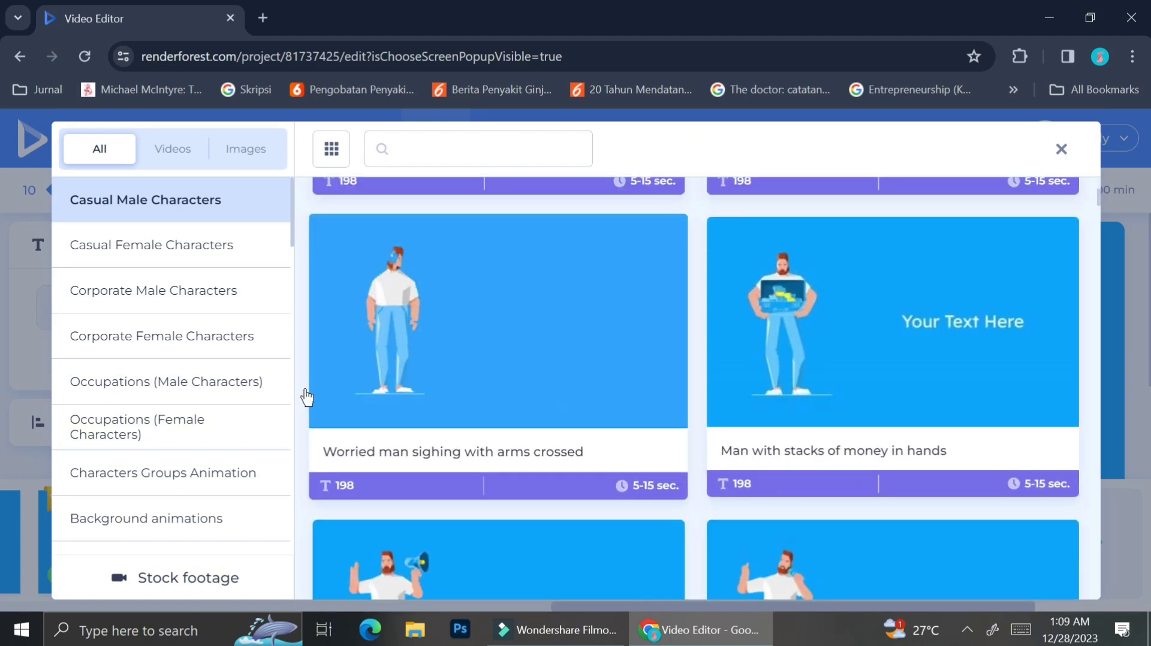
left_click(242, 354)
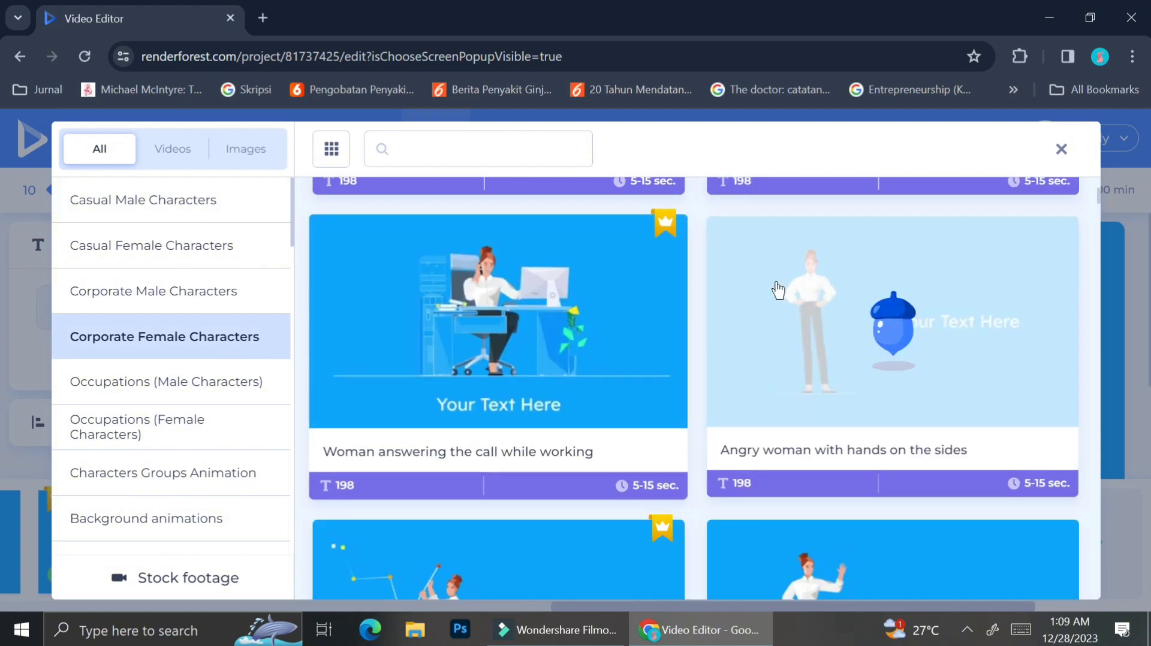
scroll(810, 291, "down", 4)
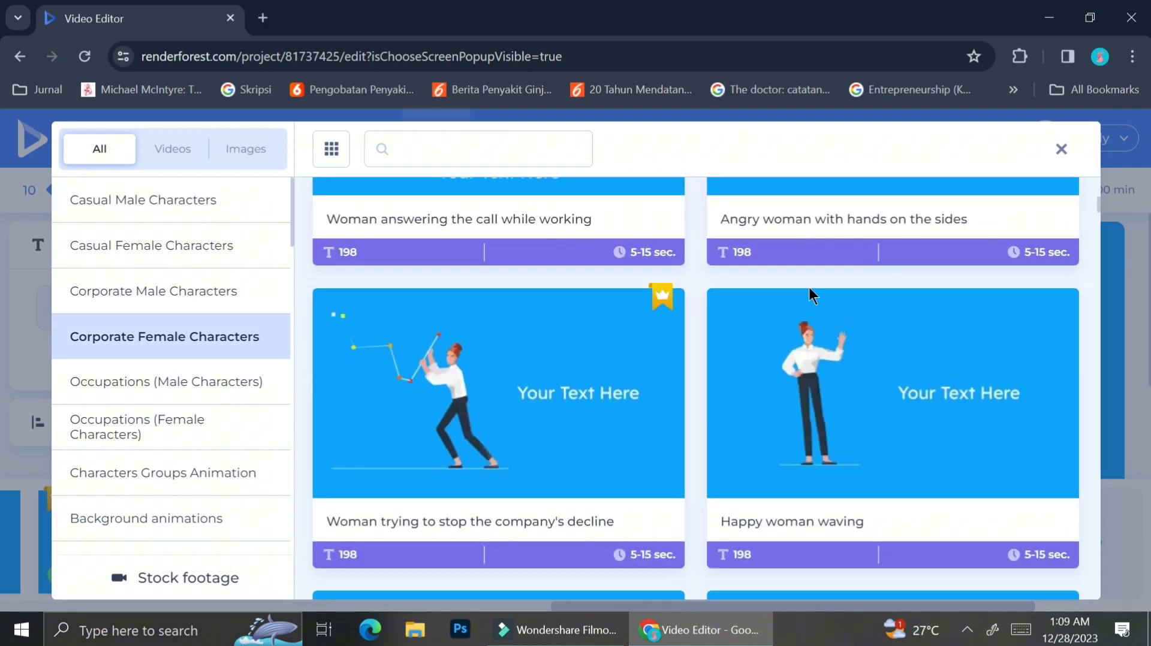
left_click(511, 381)
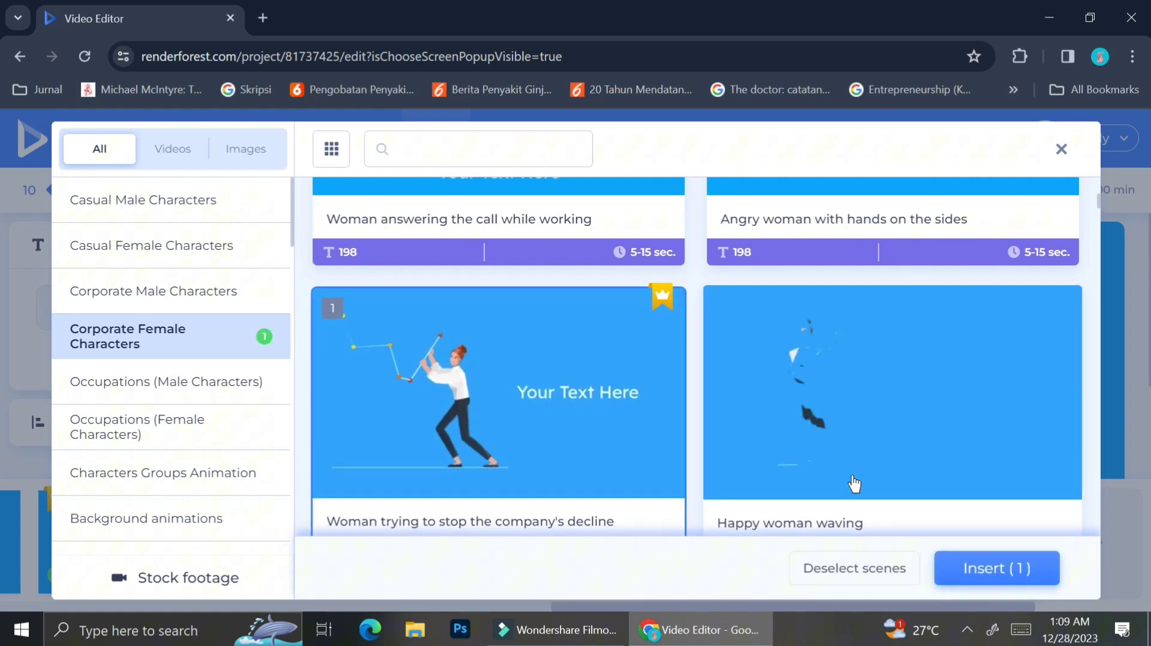
left_click(969, 565)
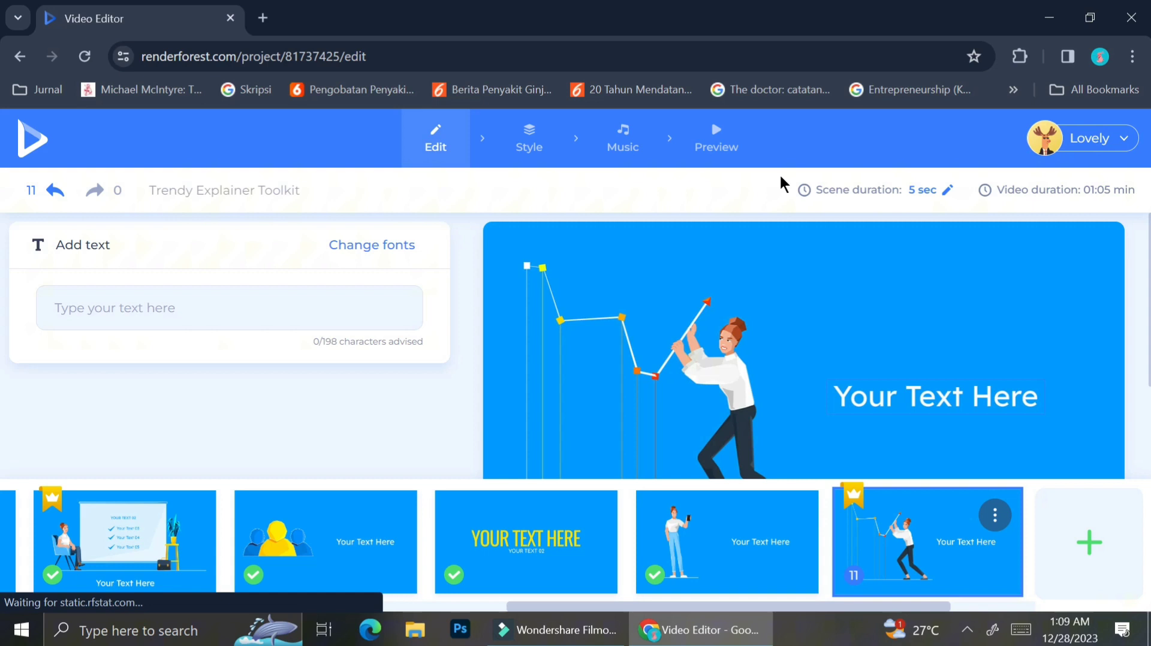
mouse_move(374, 556)
mouse_move(168, 560)
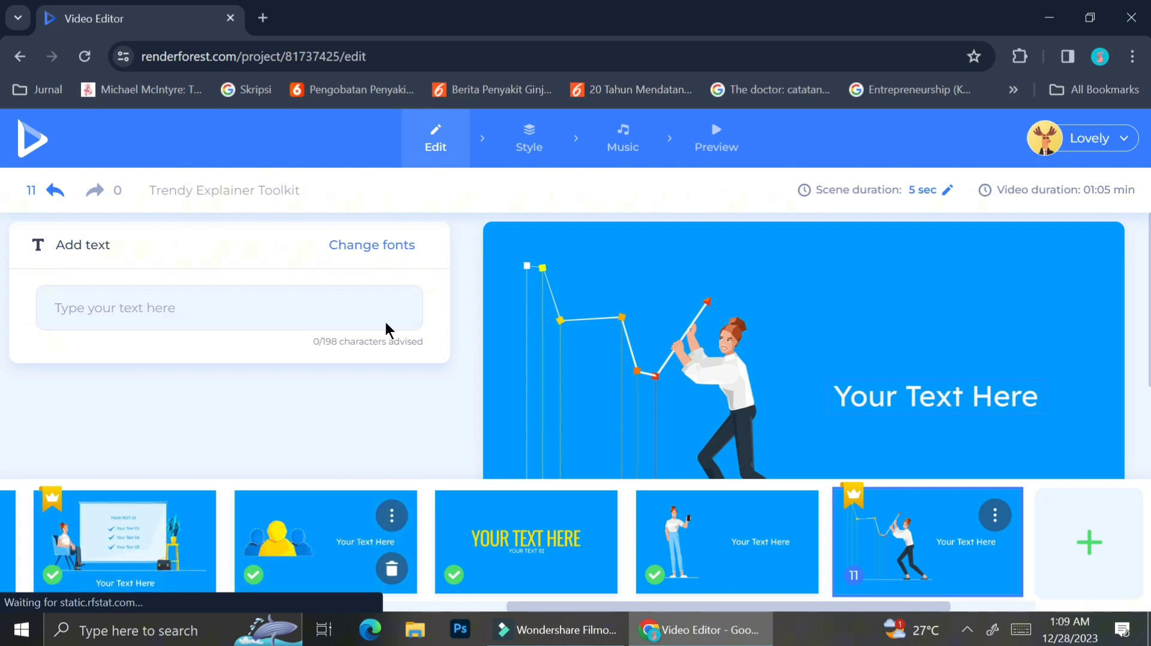
- Compare the red, orange and periwinkle looks, apply light blue, and bring up transition choices
left_click(531, 154)
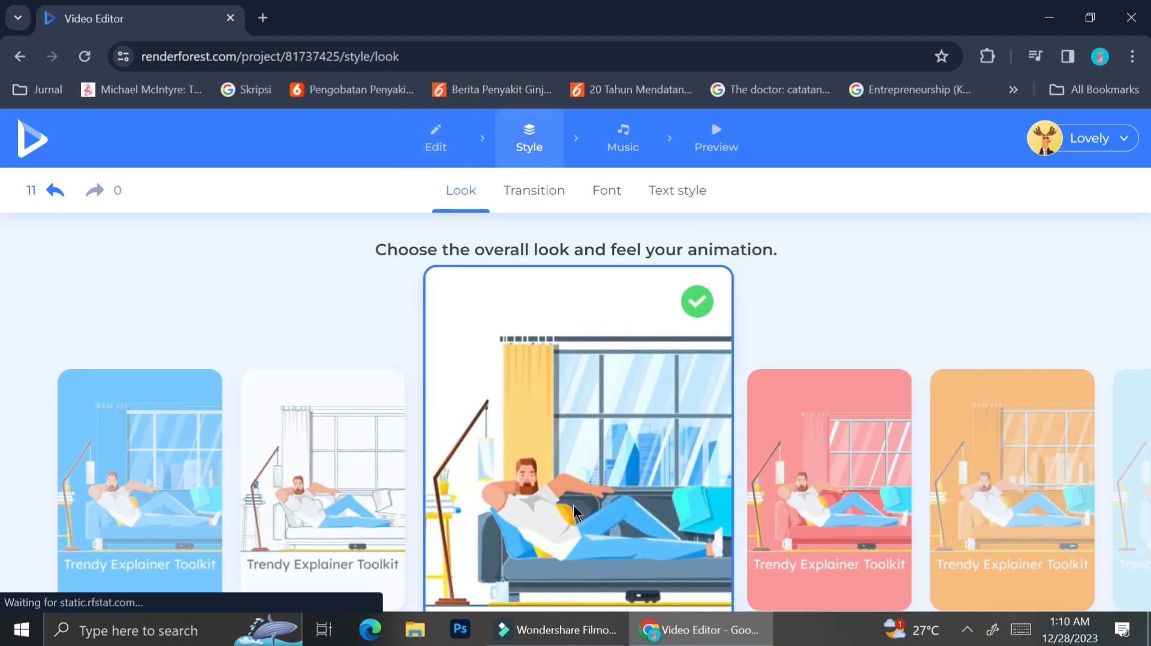
left_click(849, 475)
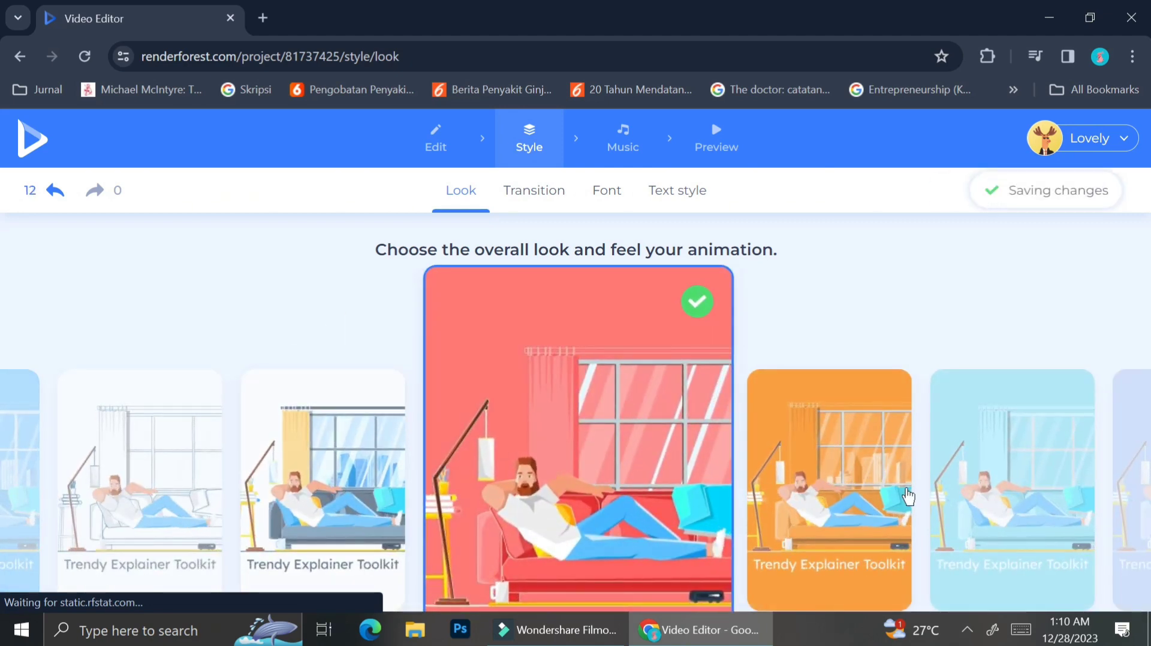
left_click(825, 499)
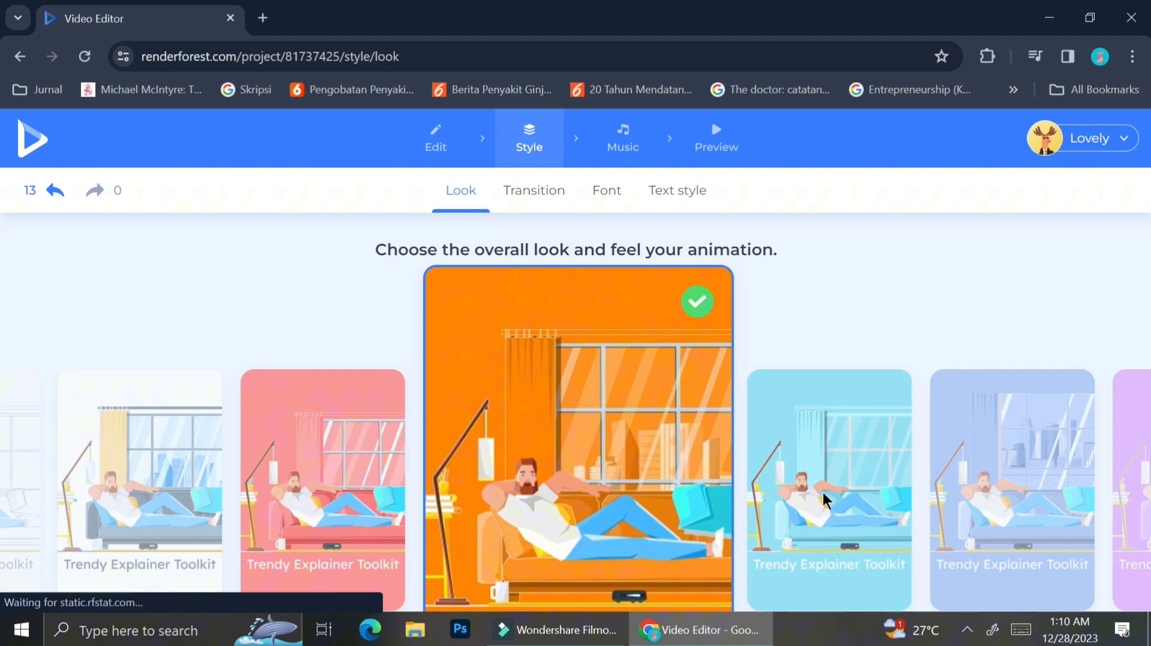
left_click(822, 490)
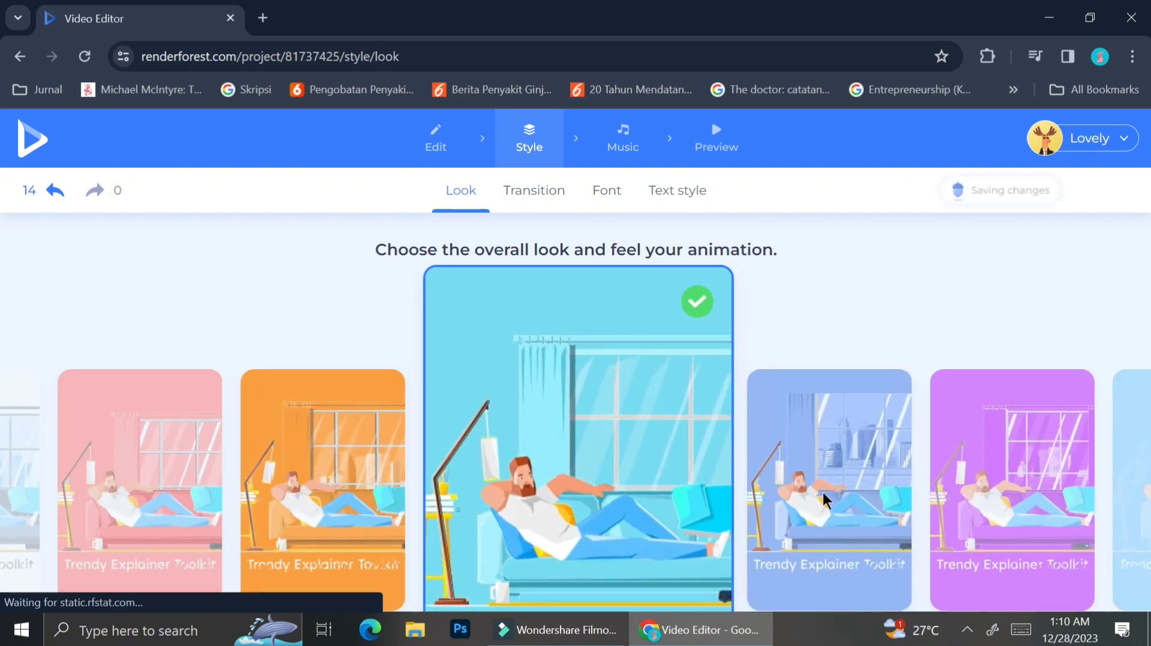
left_click(821, 491)
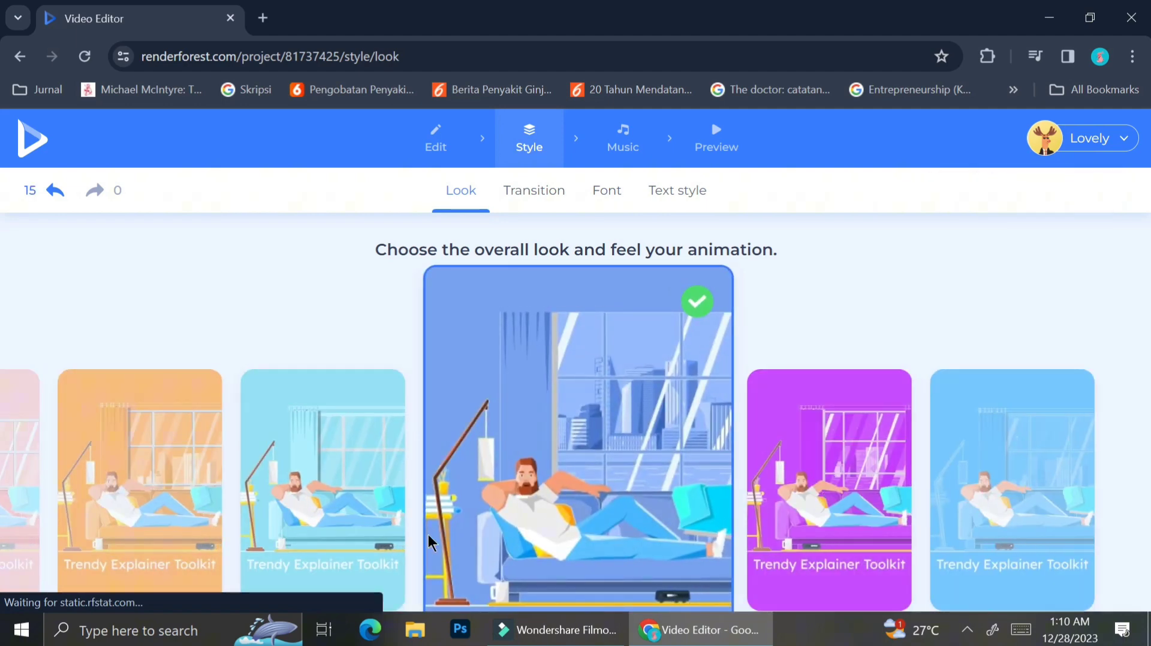
left_click(352, 510)
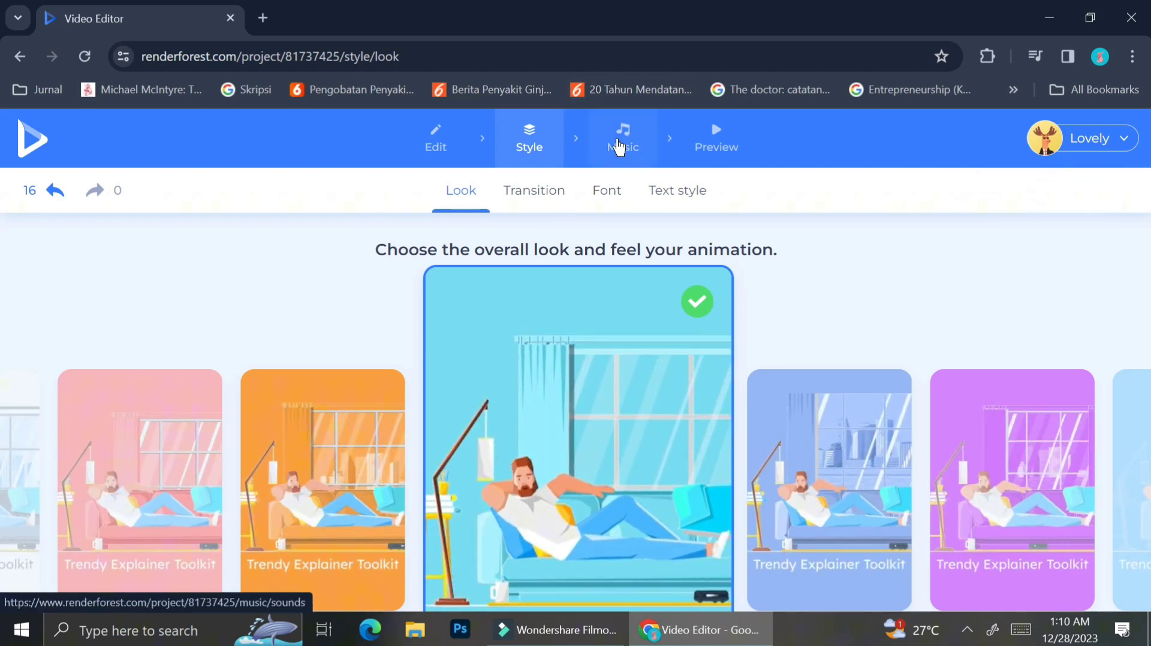
left_click(548, 193)
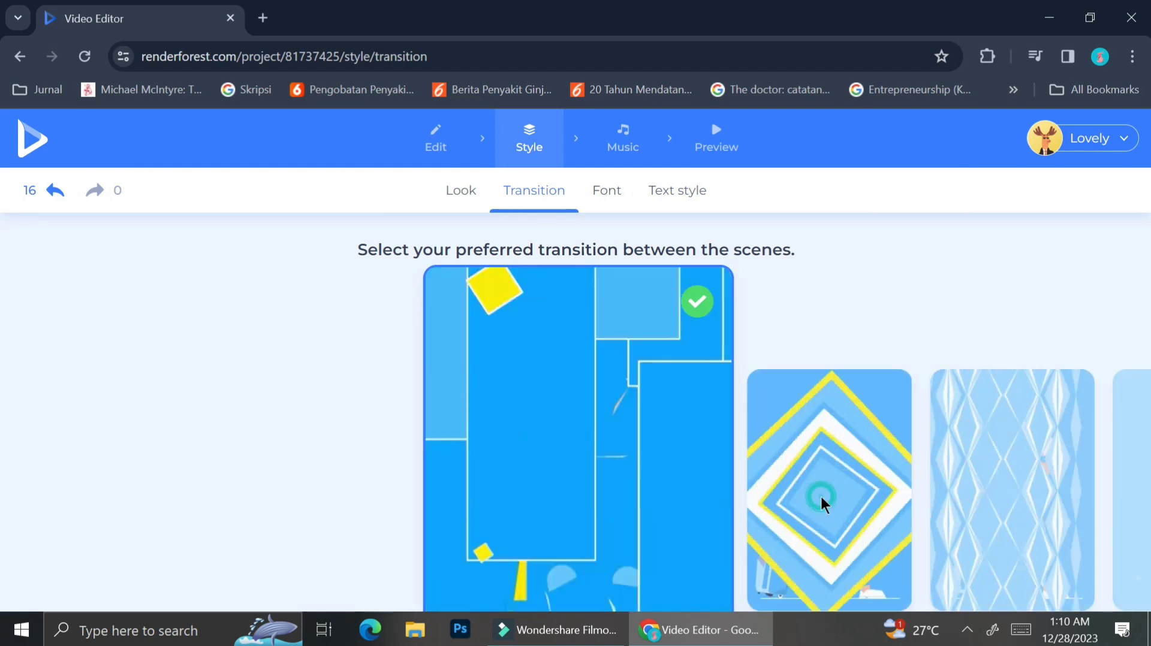
- Choose the diamond transition between scenes and a different caption text style
left_click(823, 503)
left_click(823, 505)
left_click(840, 483)
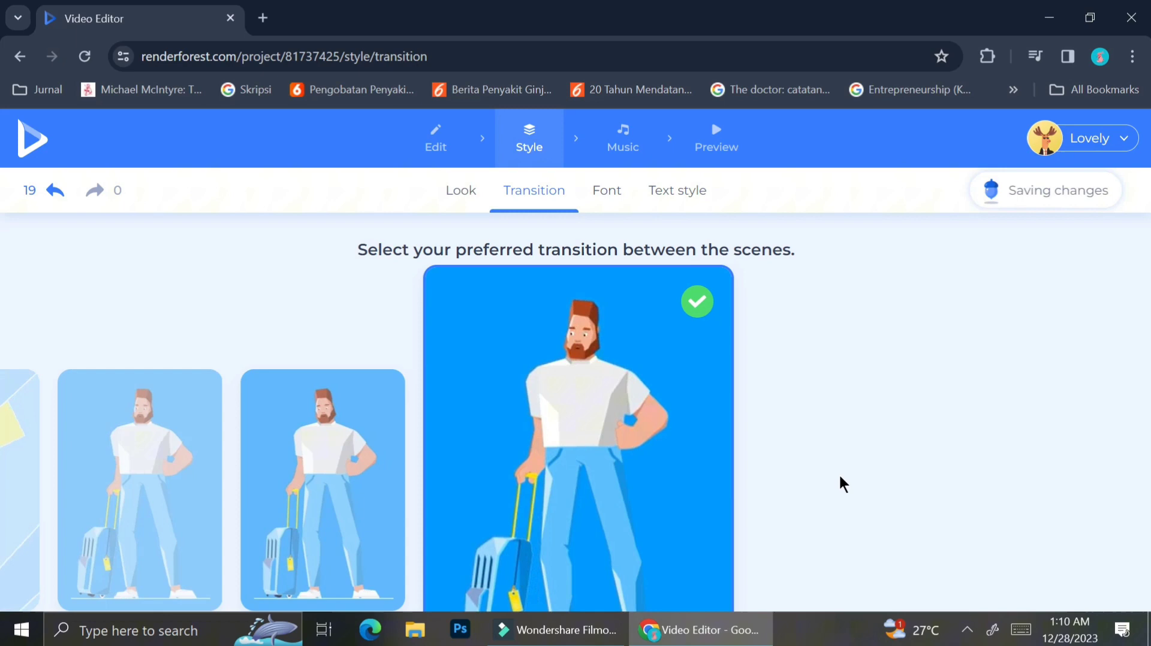
left_click(353, 545)
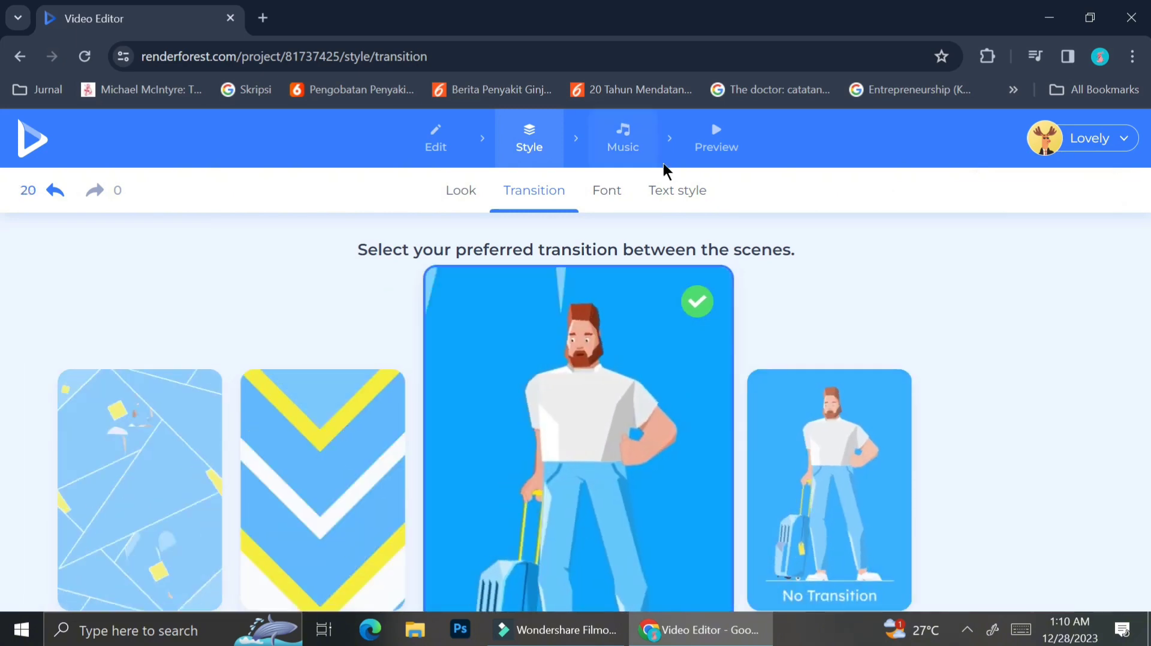
left_click(678, 190)
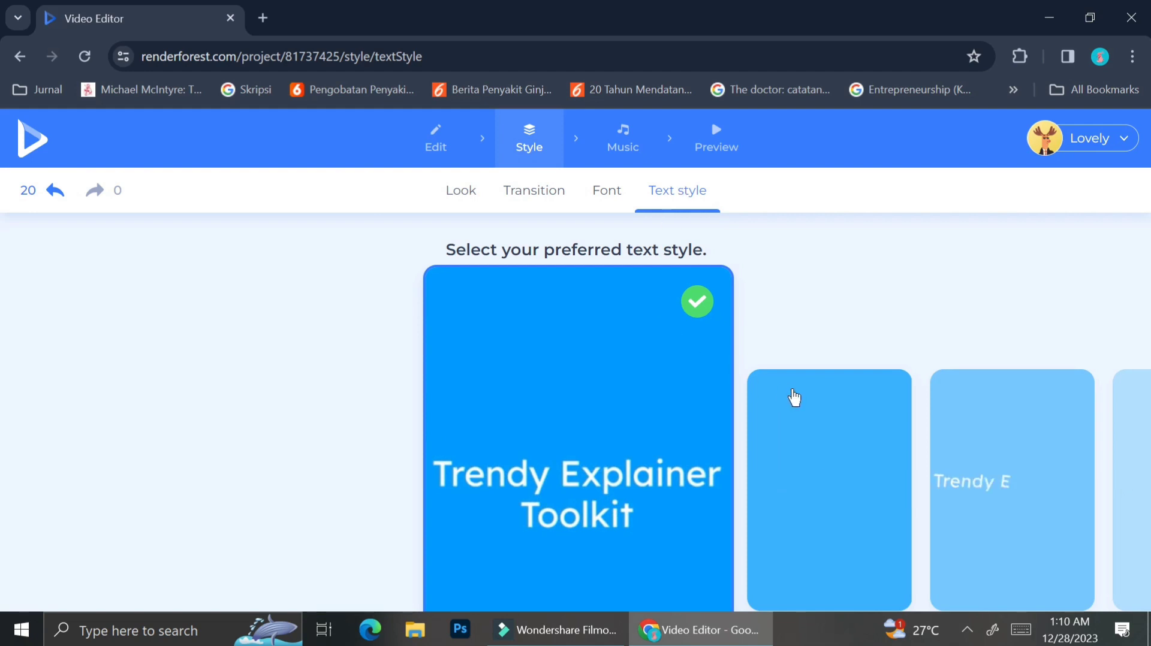
left_click(807, 459)
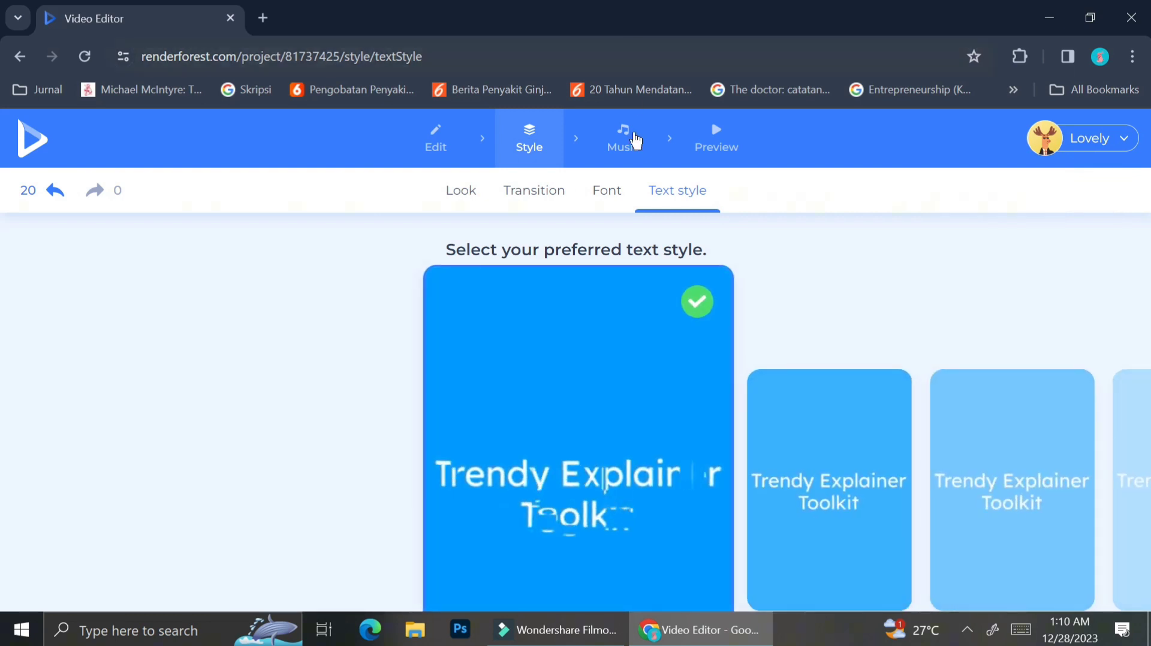
- Move past the Music step to the Preview page's export options
left_click(639, 155)
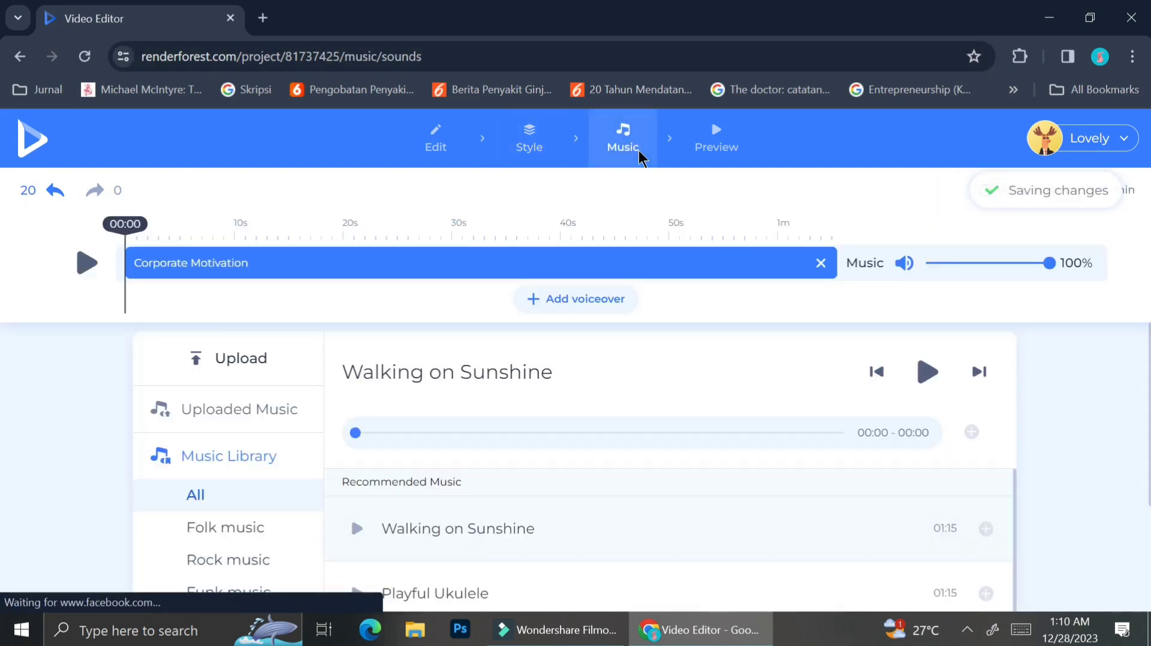
scroll(580, 408, "down", 3)
scroll(580, 408, "up", 3)
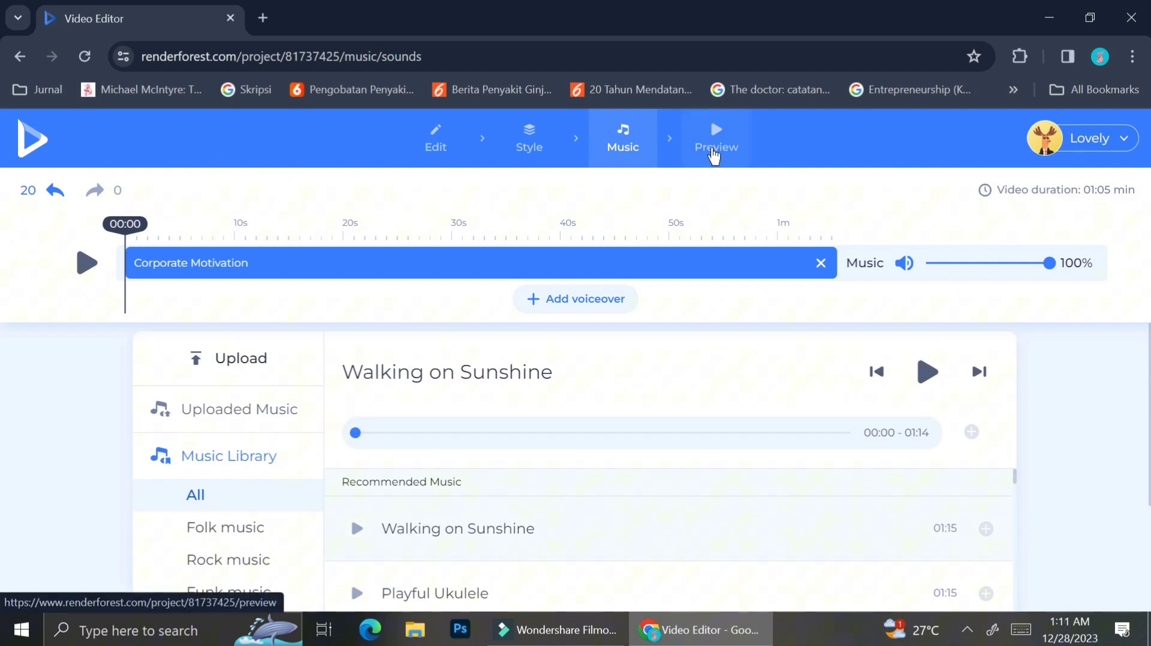
left_click(712, 153)
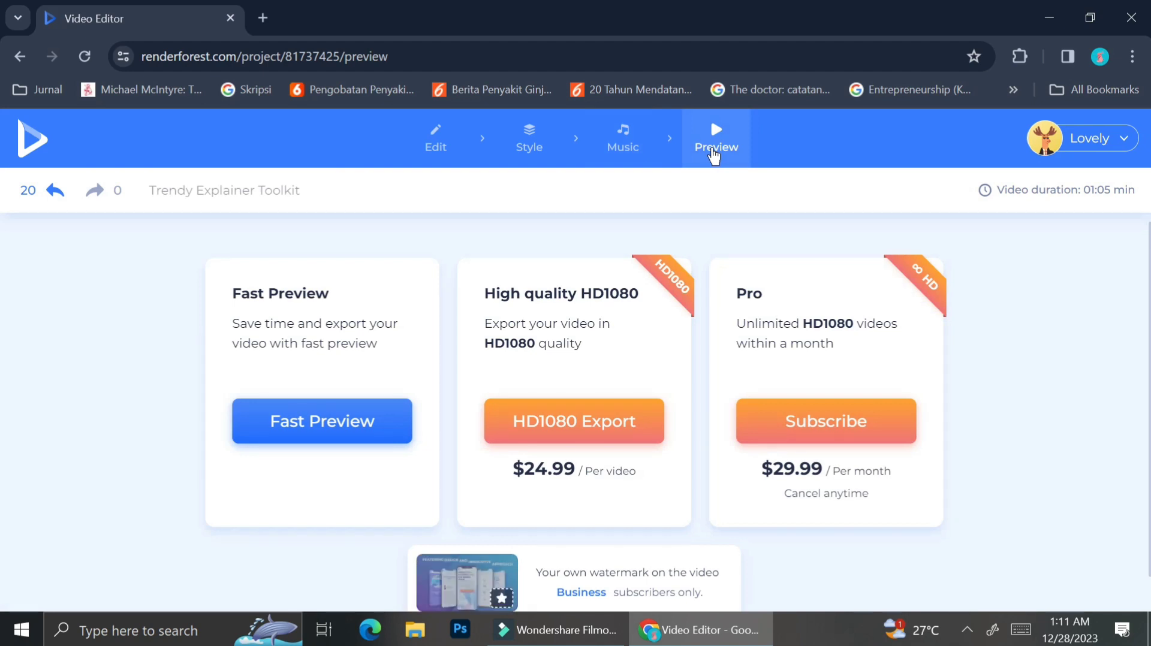
- Start a free Fast Preview export of the video, skipping the premium scenes
scroll(573, 350, "down", 1)
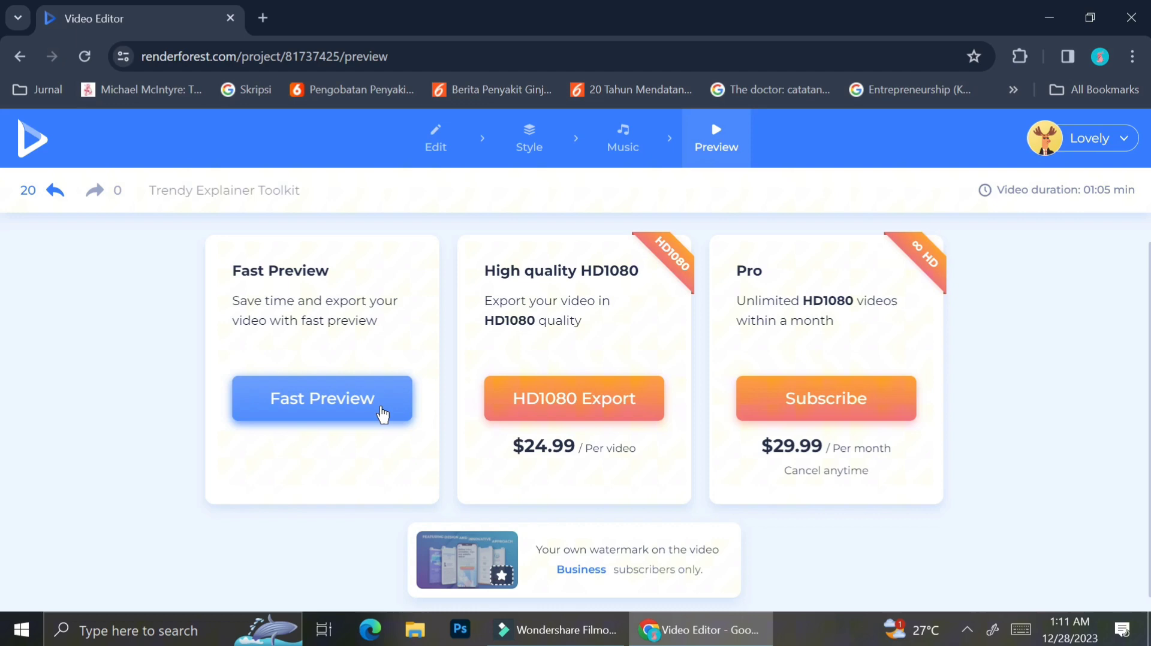
left_click(382, 413)
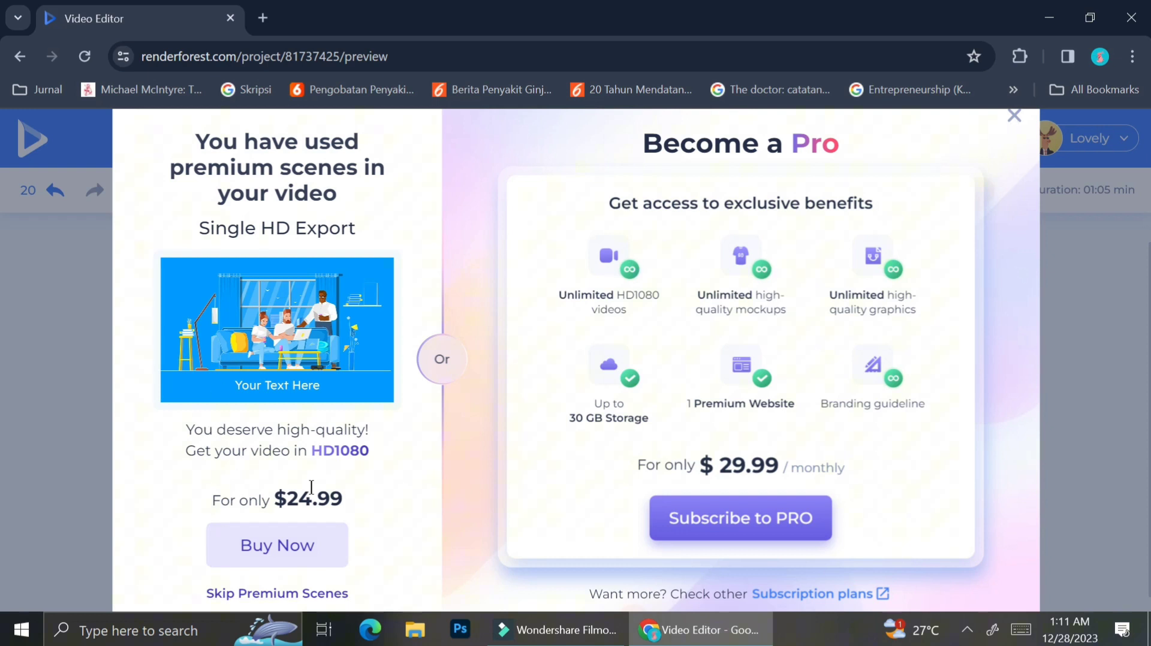
left_click(273, 594)
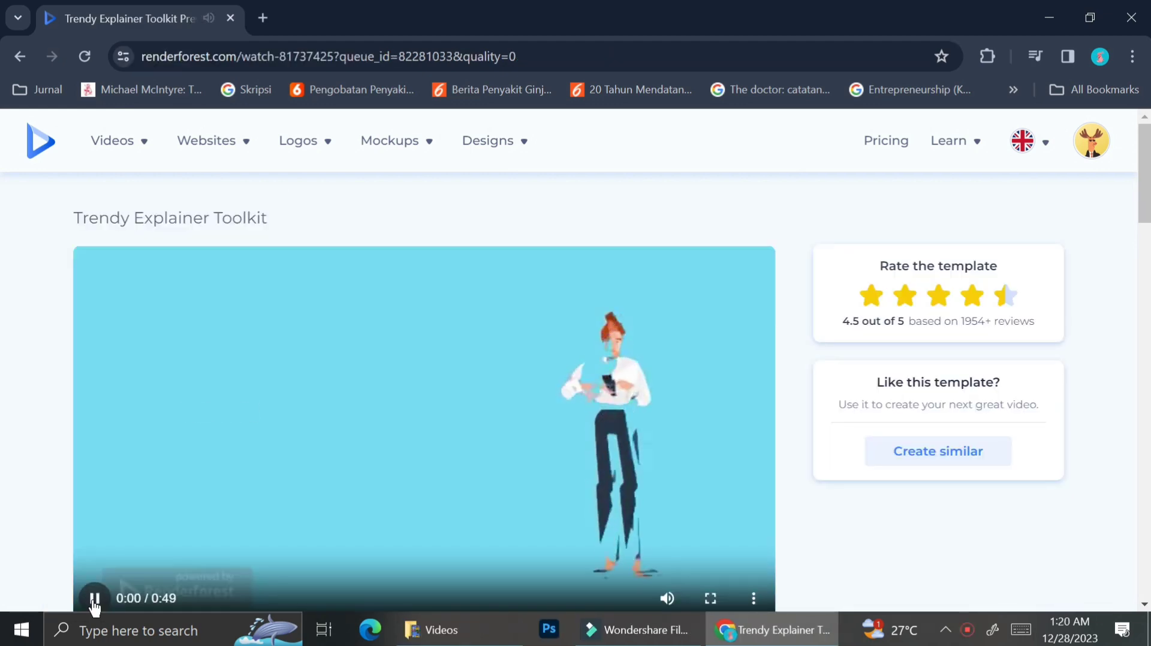
- Play the exported 0:49 video, pause it at 0:24, and return to the page top
scroll(90, 605, "down", 2)
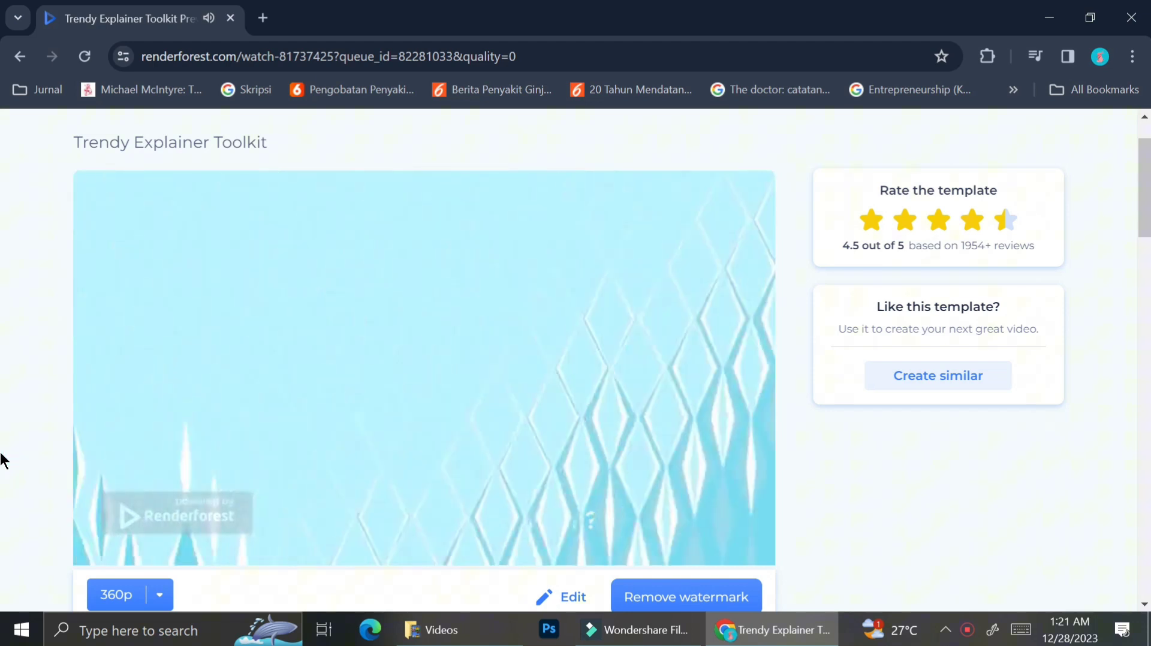
mouse_move(226, 394)
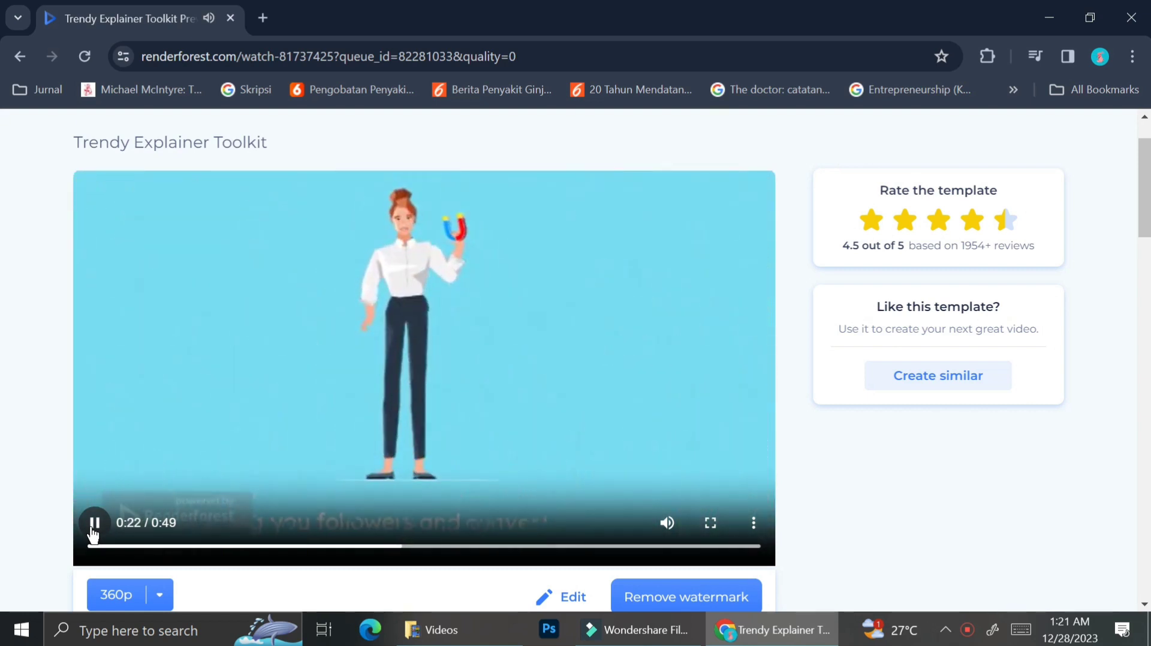
left_click(93, 524)
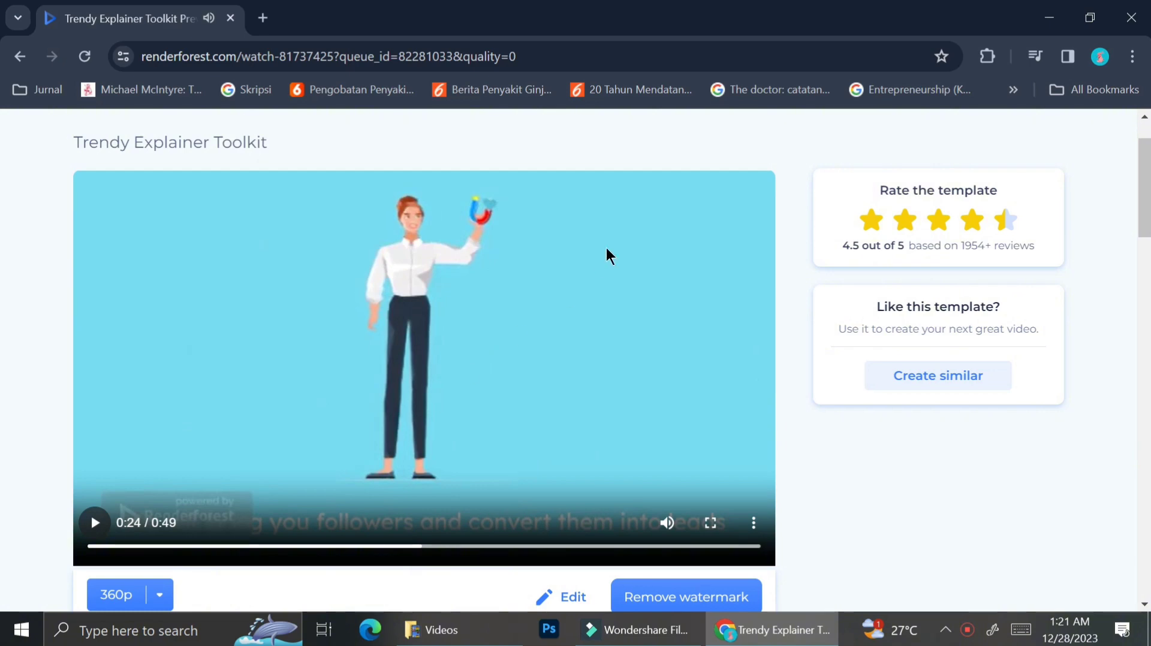
scroll(743, 352, "down", 3)
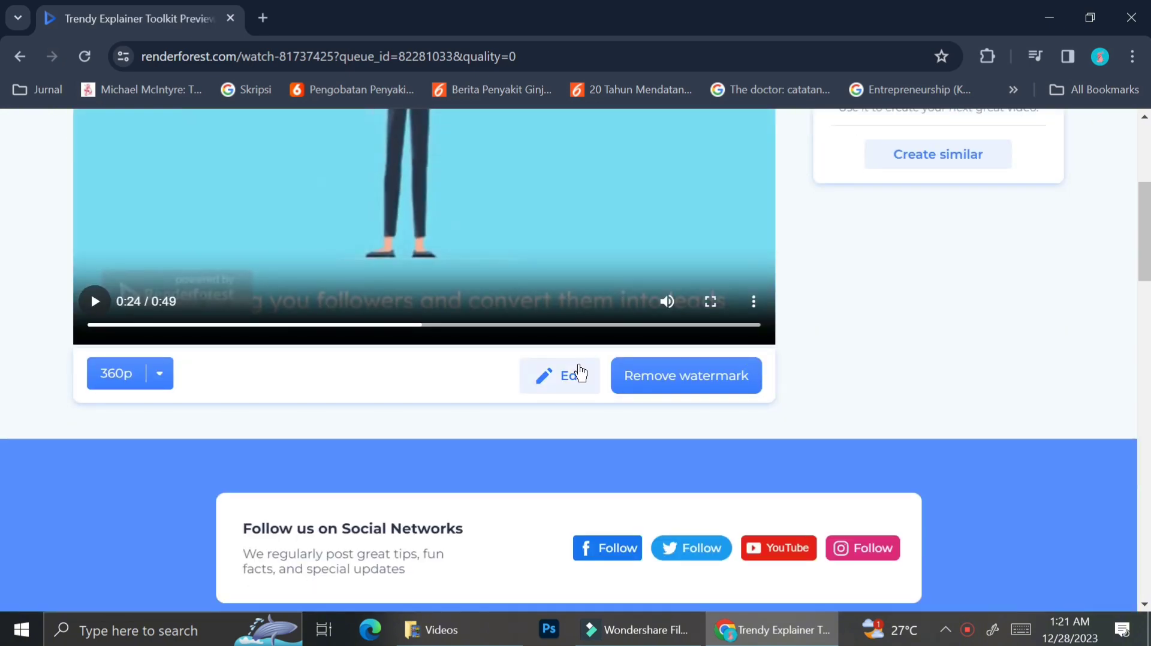
scroll(866, 335, "up", 4)
scroll(864, 396, "down", 3)
scroll(863, 395, "up", 3)
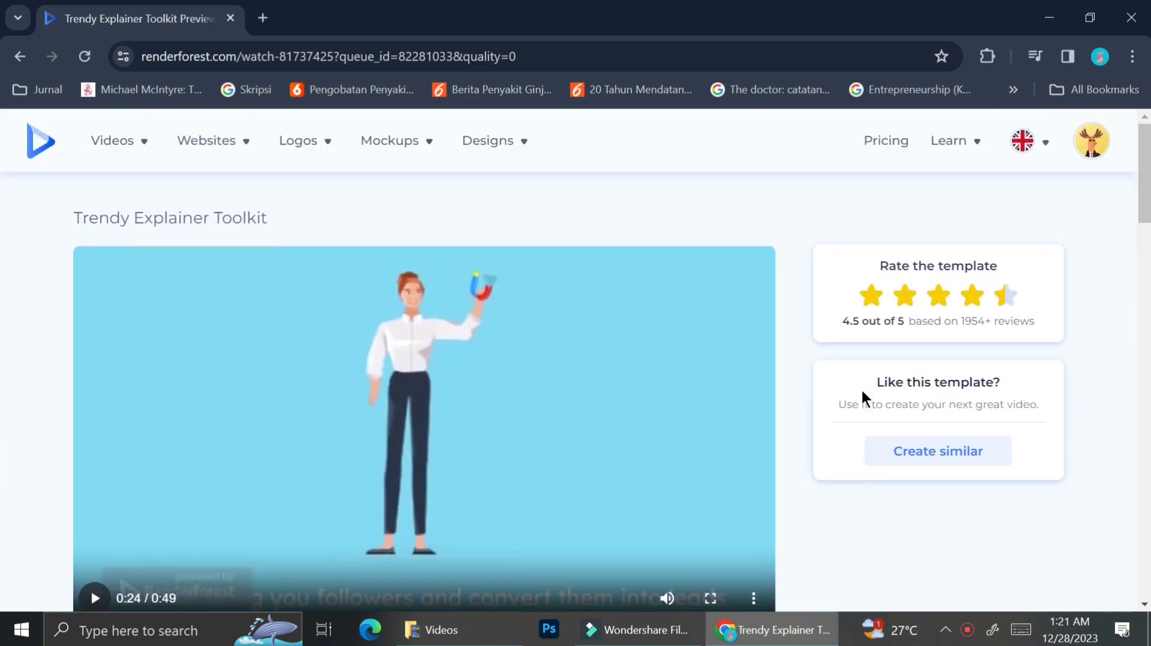
scroll(863, 395, "down", 1)
scroll(861, 388, "up", 1)
- Open Logos > Make logo, then follow its AI business name generator link
mouse_move(300, 140)
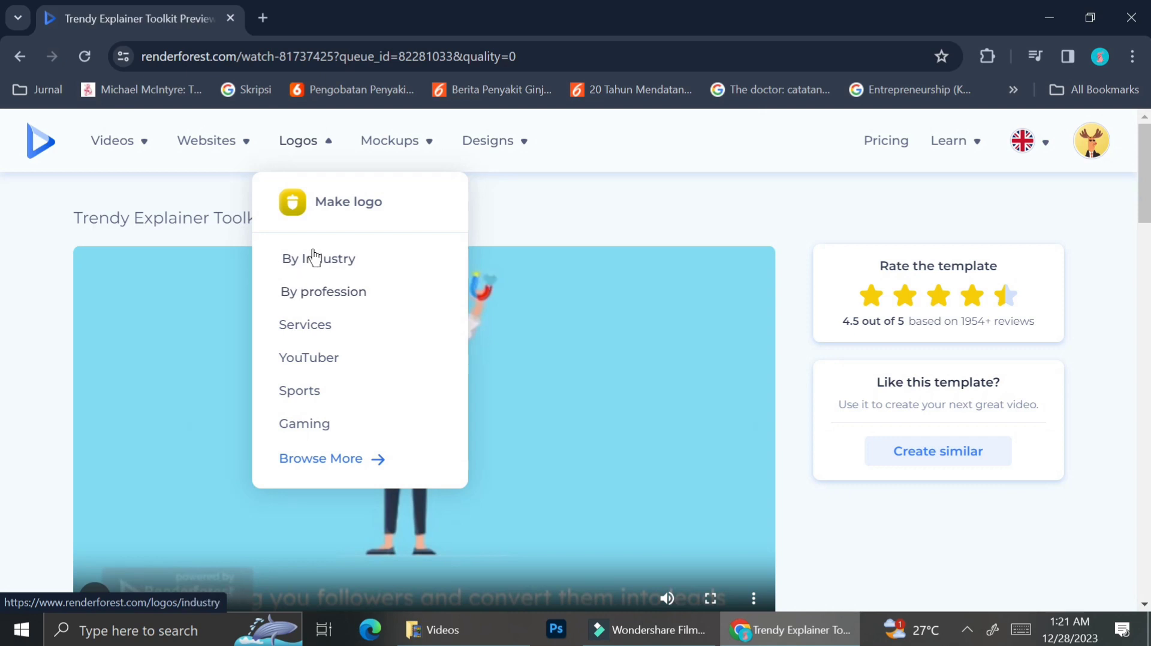
left_click(343, 205)
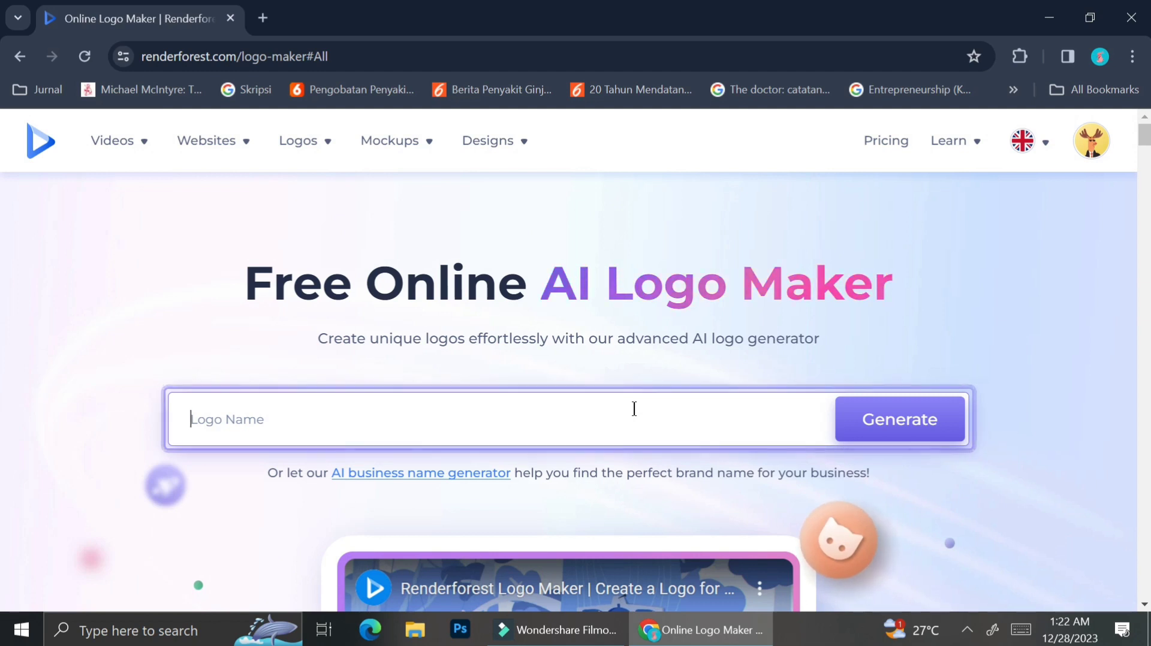
left_click(484, 472)
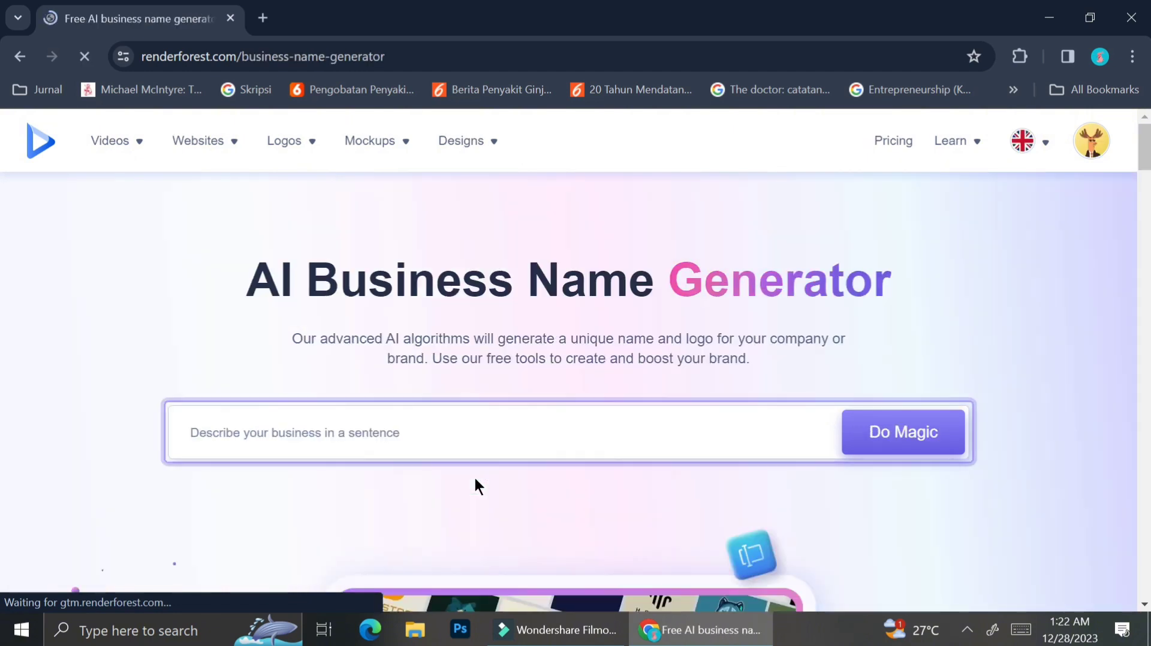
- Generate name and logo ideas from the description 'Small bakery that sells homemade cookies'
left_click(502, 407)
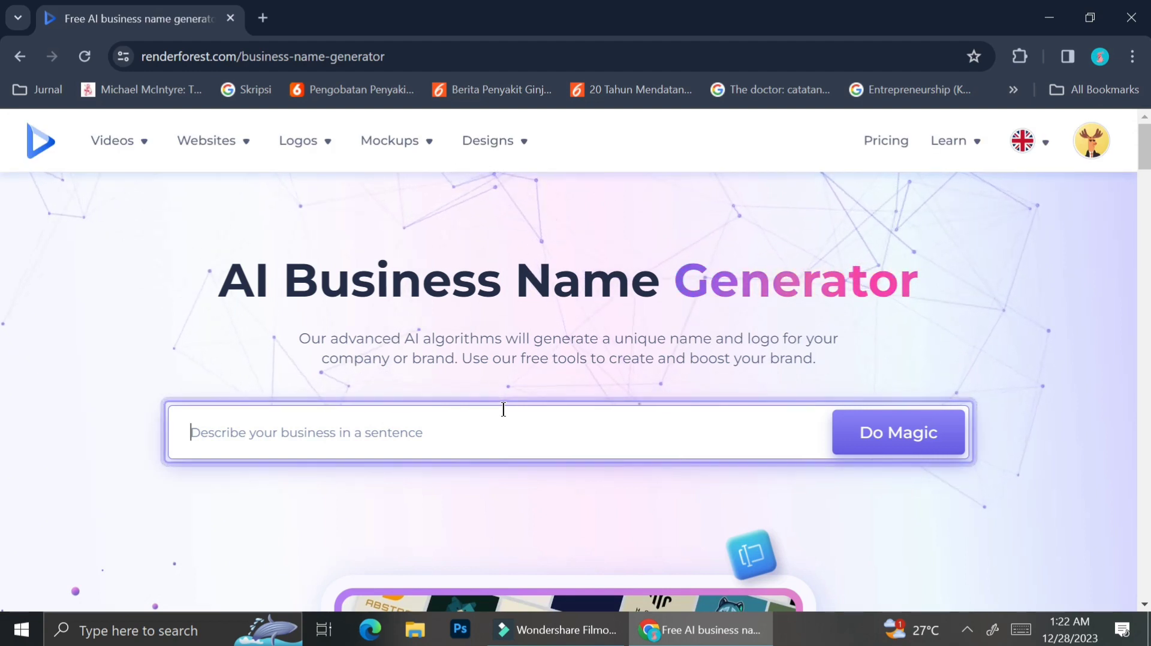
type("S")
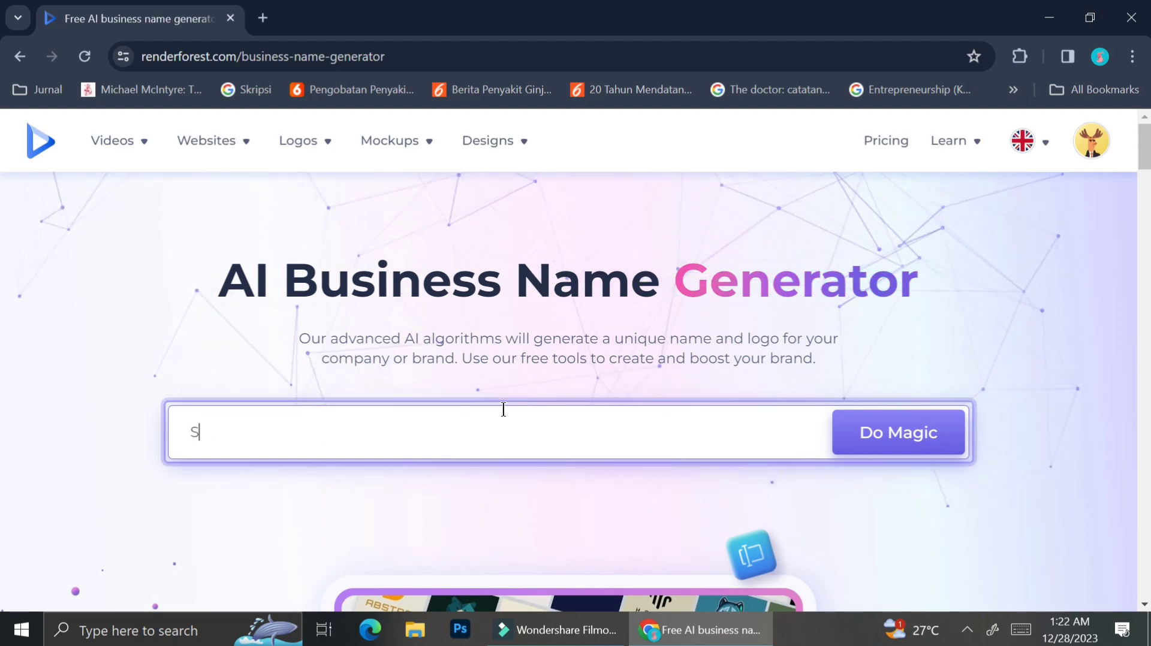
type("mall bak")
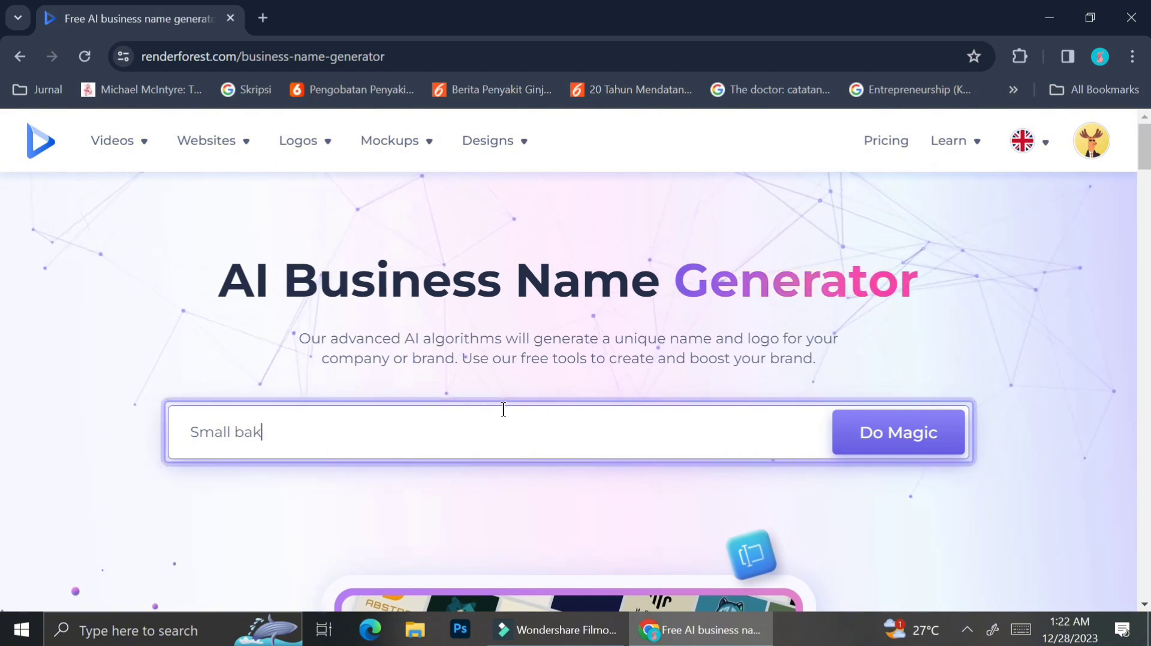
type("ery that s")
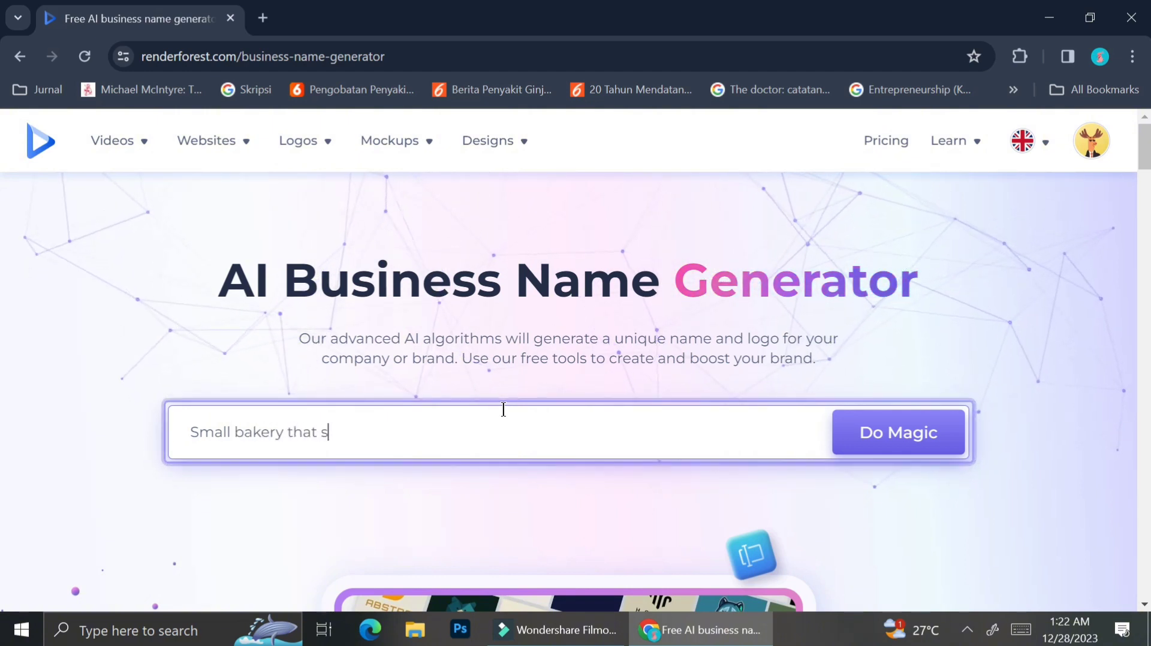
type("ells")
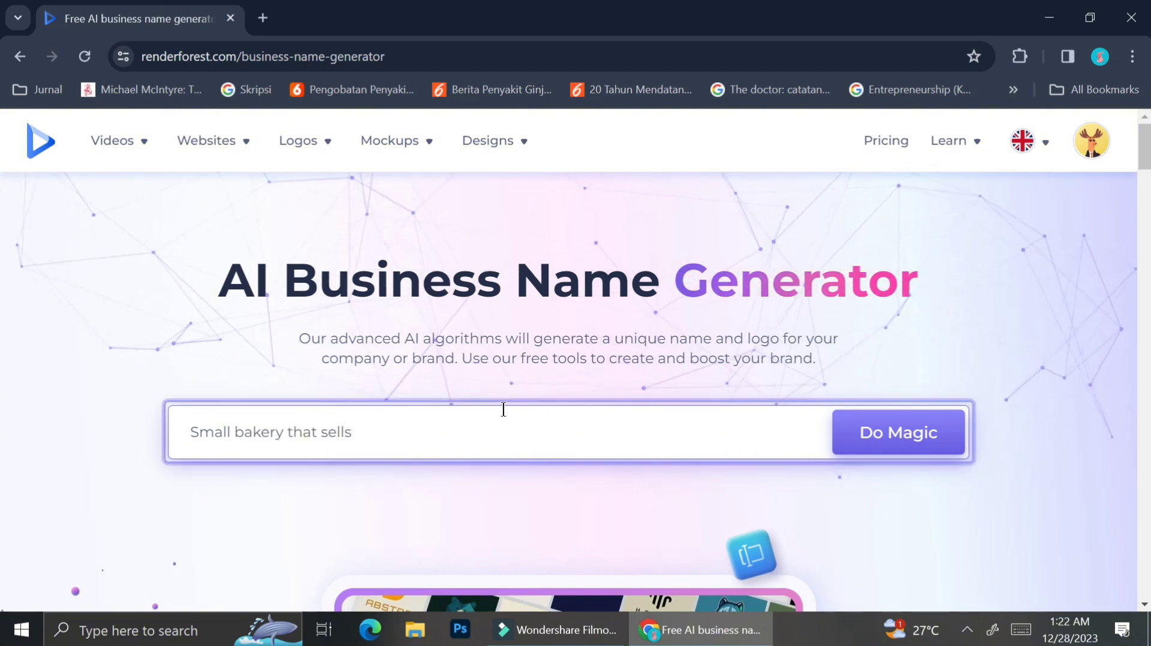
type(" homema")
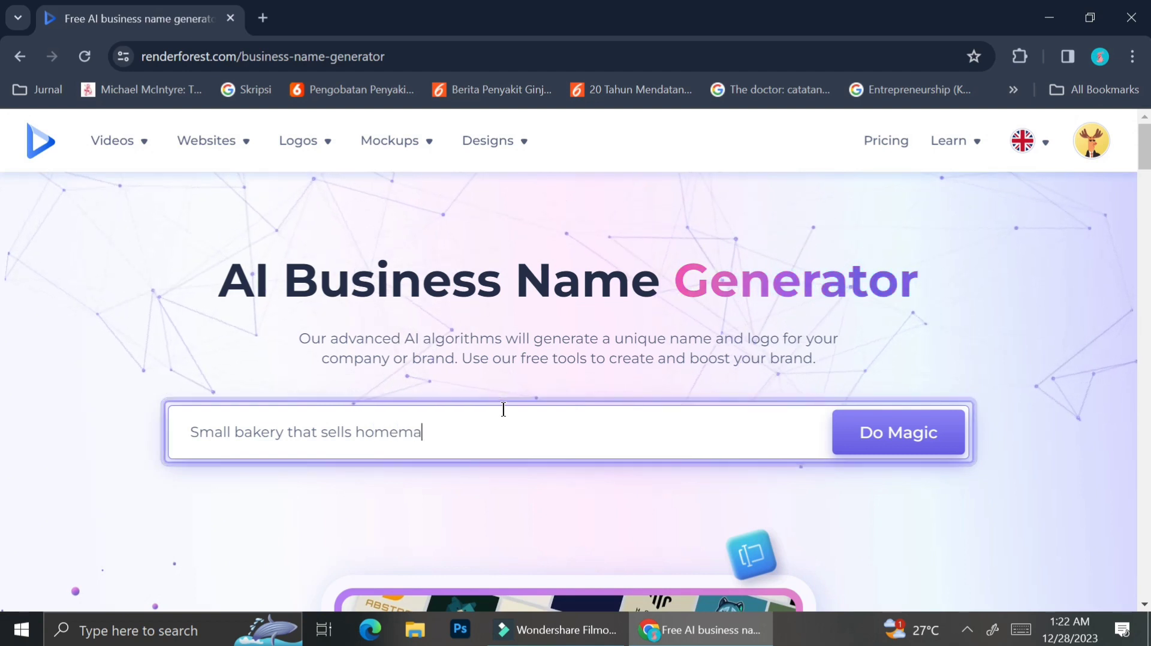
type("de cookies")
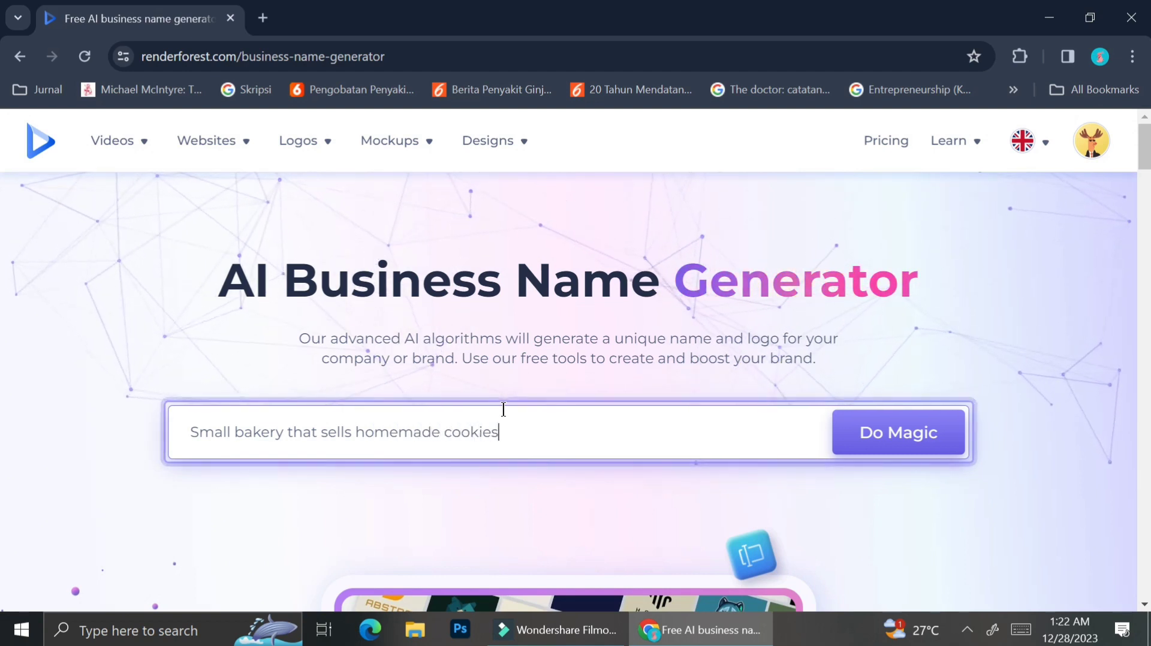
key("Return")
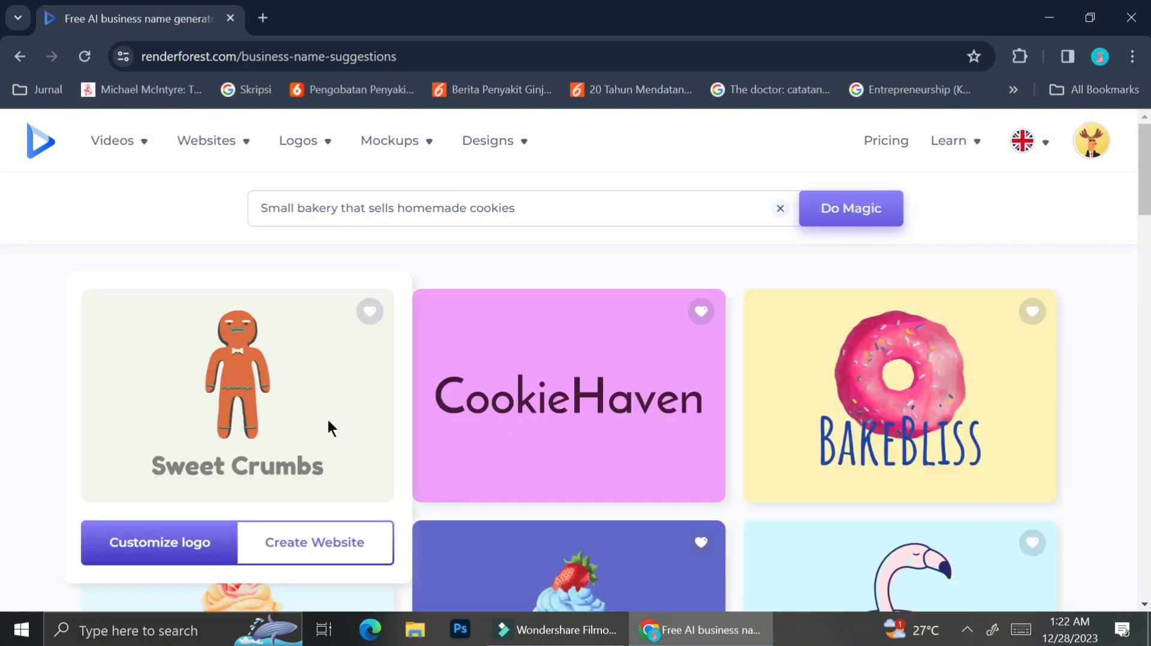
- Browse the bakery suggestion cards and open TheCookieCo. logo in the Logo Maker Editor
scroll(548, 464, "down", 1)
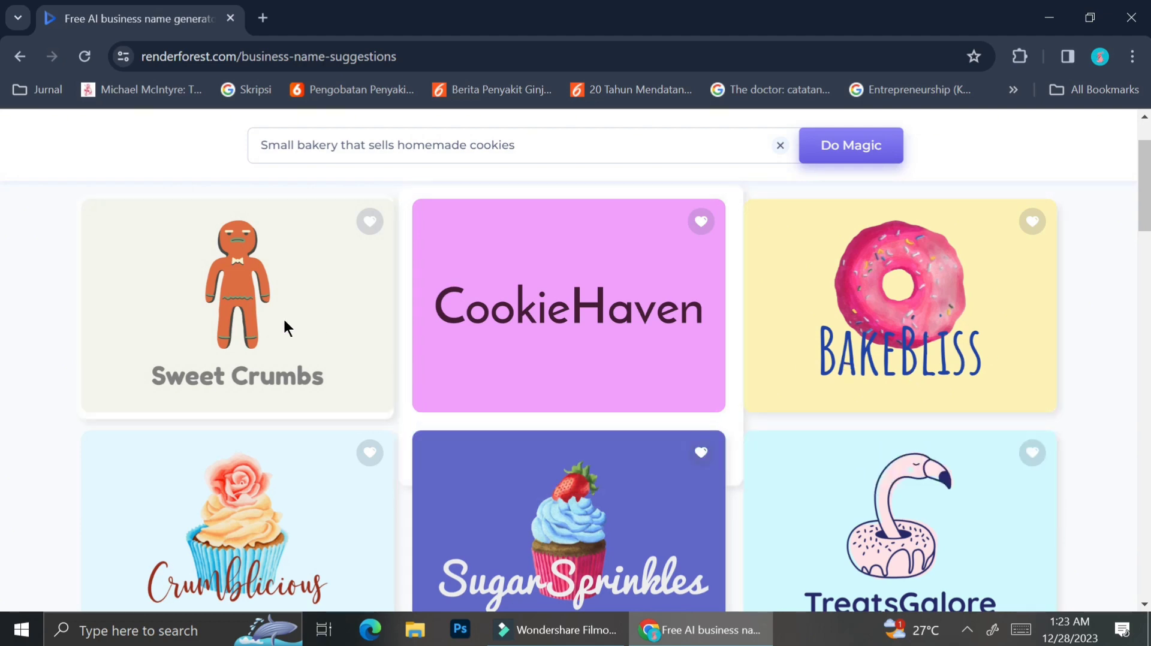
scroll(272, 324, "down", 1)
scroll(271, 315, "down", 4)
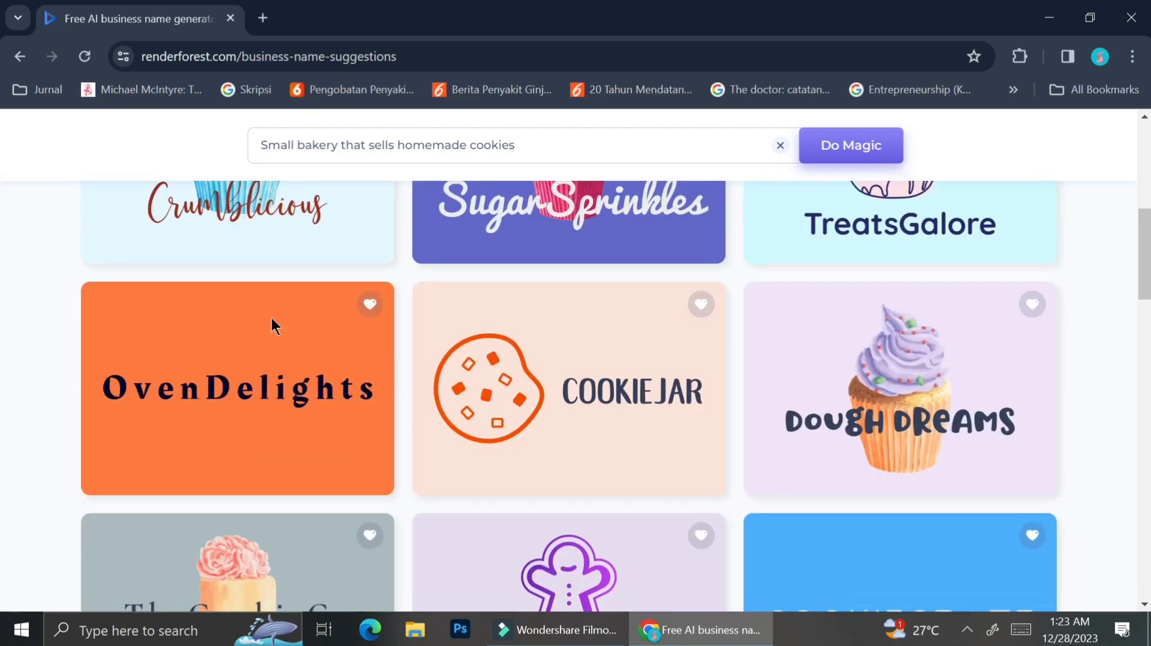
scroll(528, 410, "down", 1)
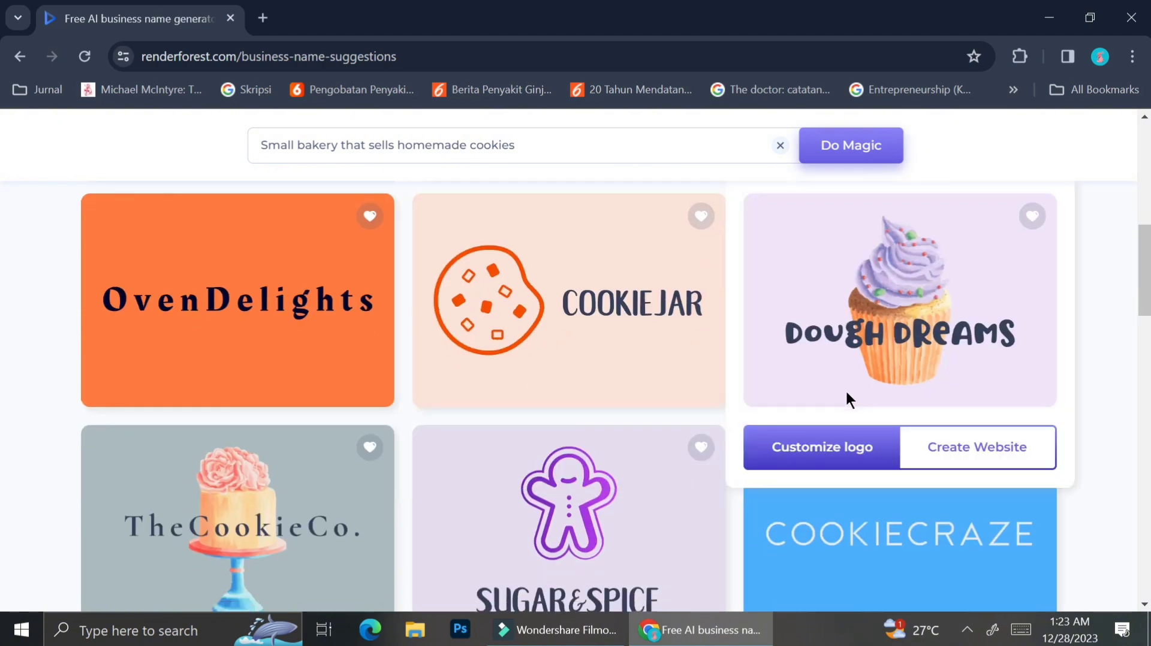
scroll(847, 396, "down", 3)
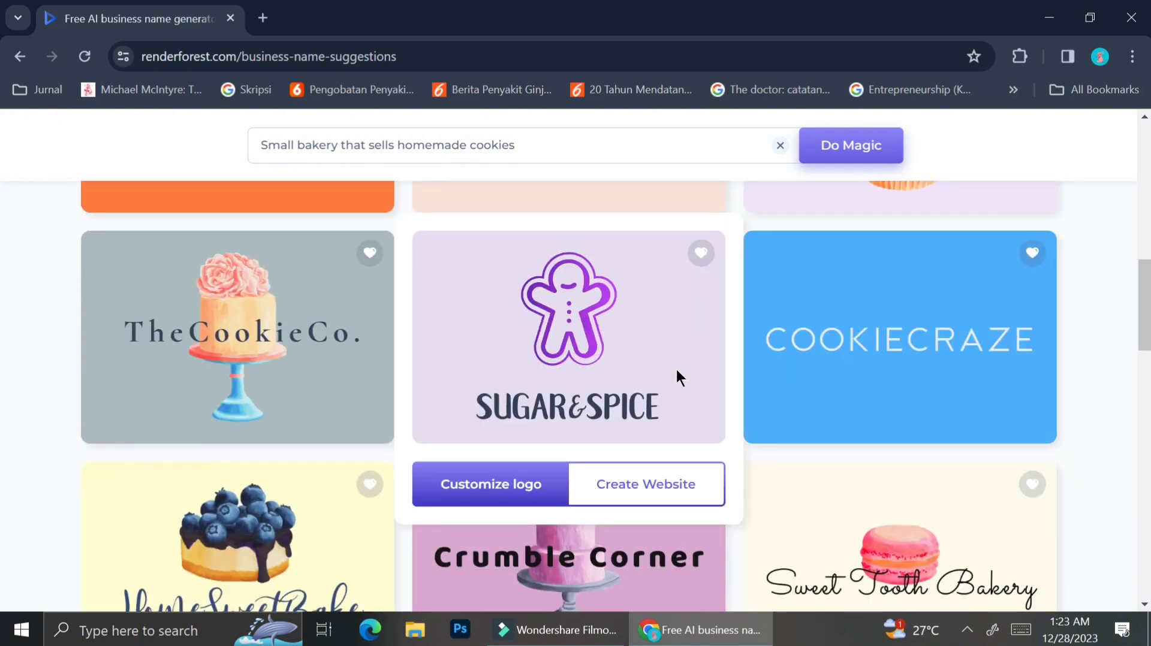
scroll(280, 328, "down", 1)
scroll(279, 328, "up", 1)
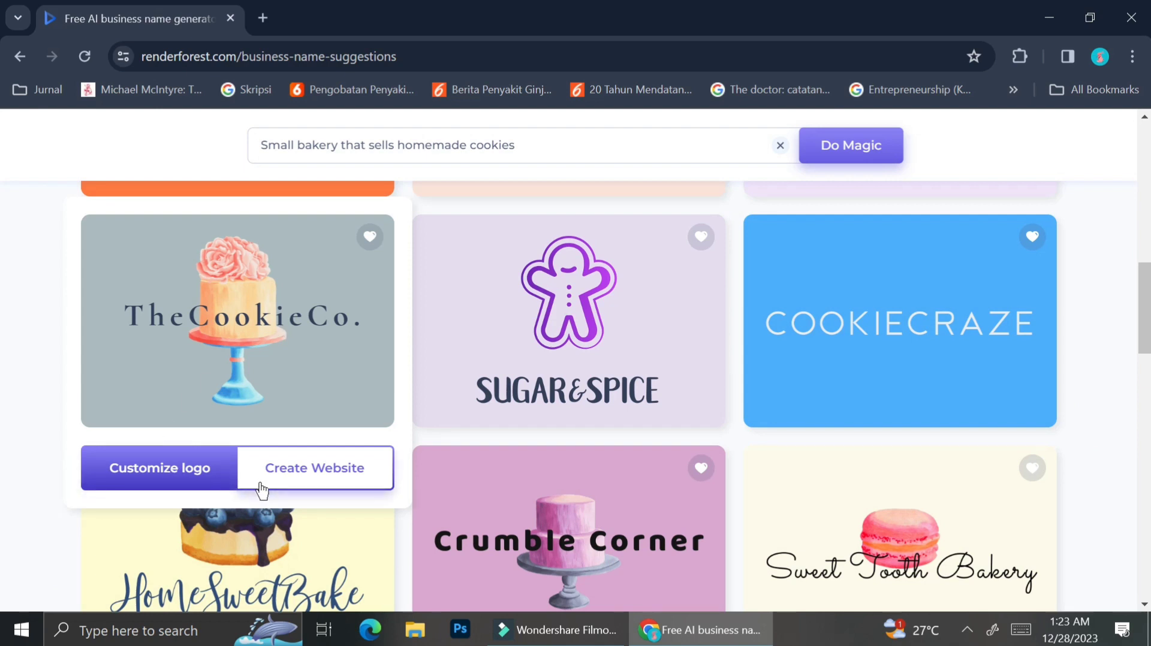
left_click(153, 469)
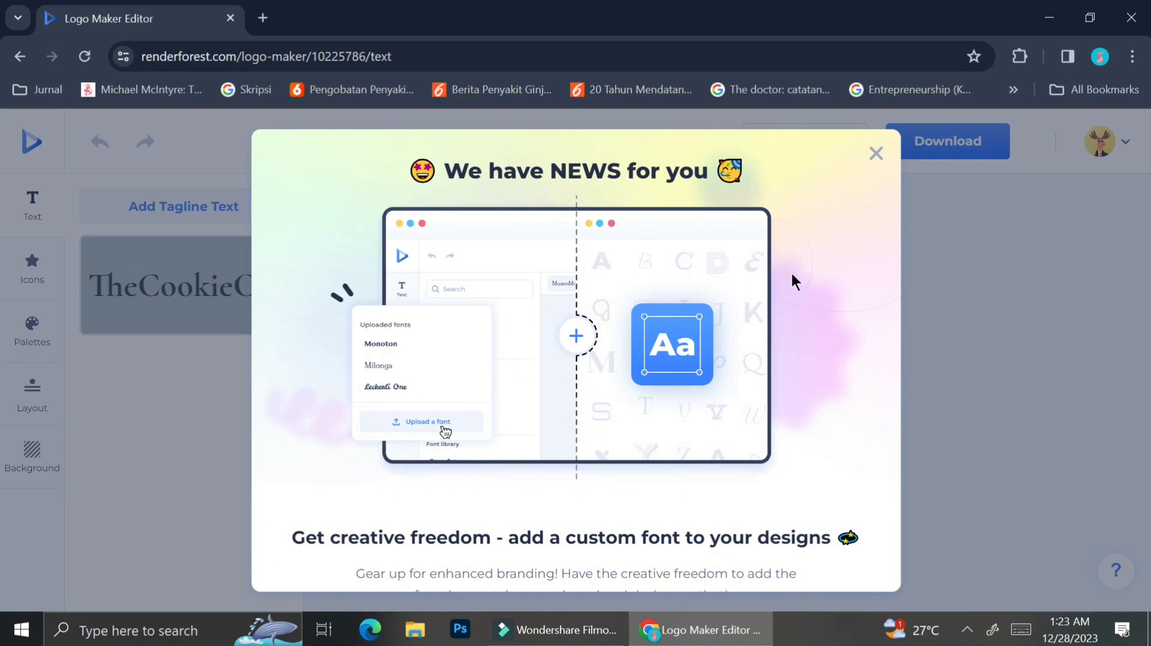
left_click(875, 155)
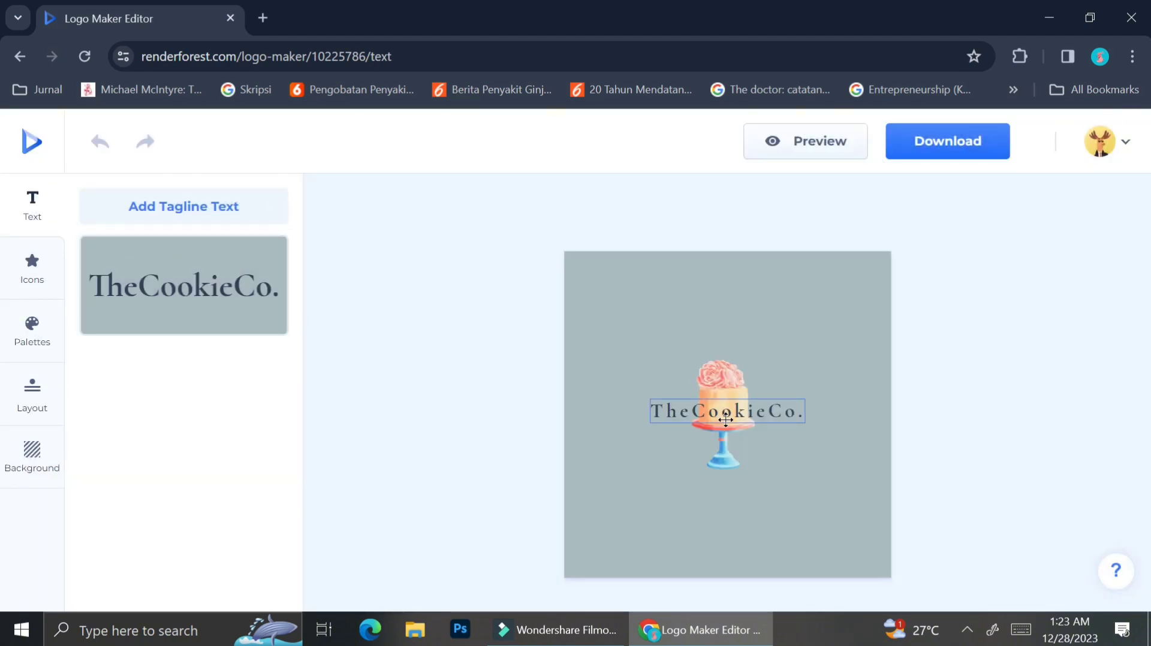
left_click(725, 382)
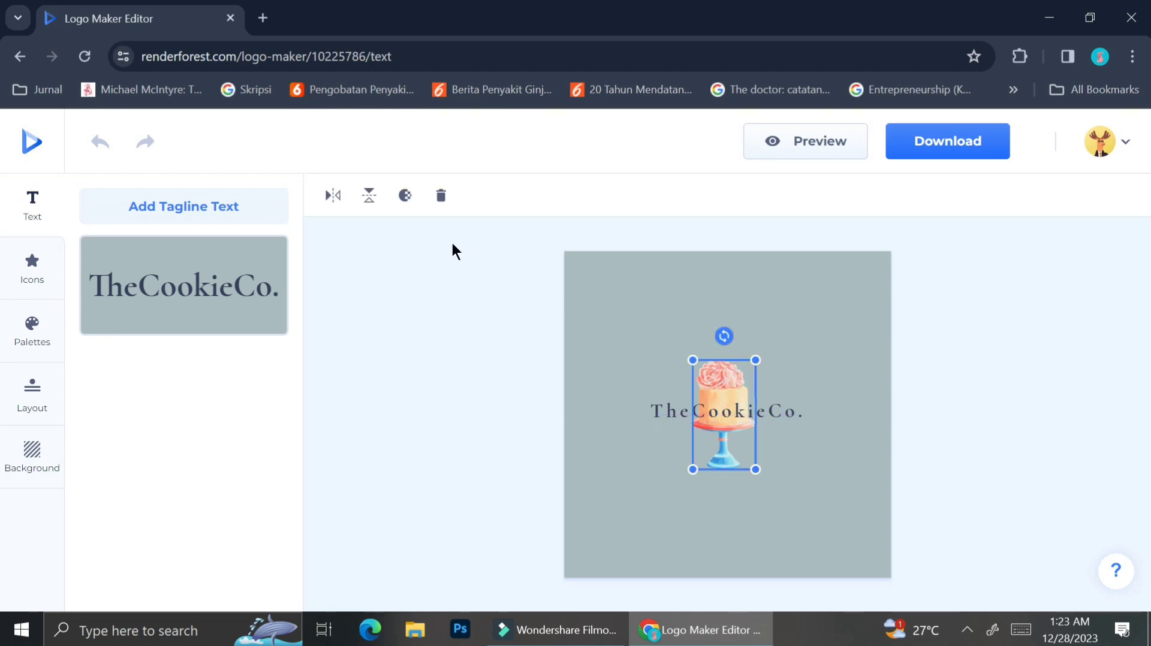
left_click(728, 380)
left_click(365, 199)
left_click(366, 199)
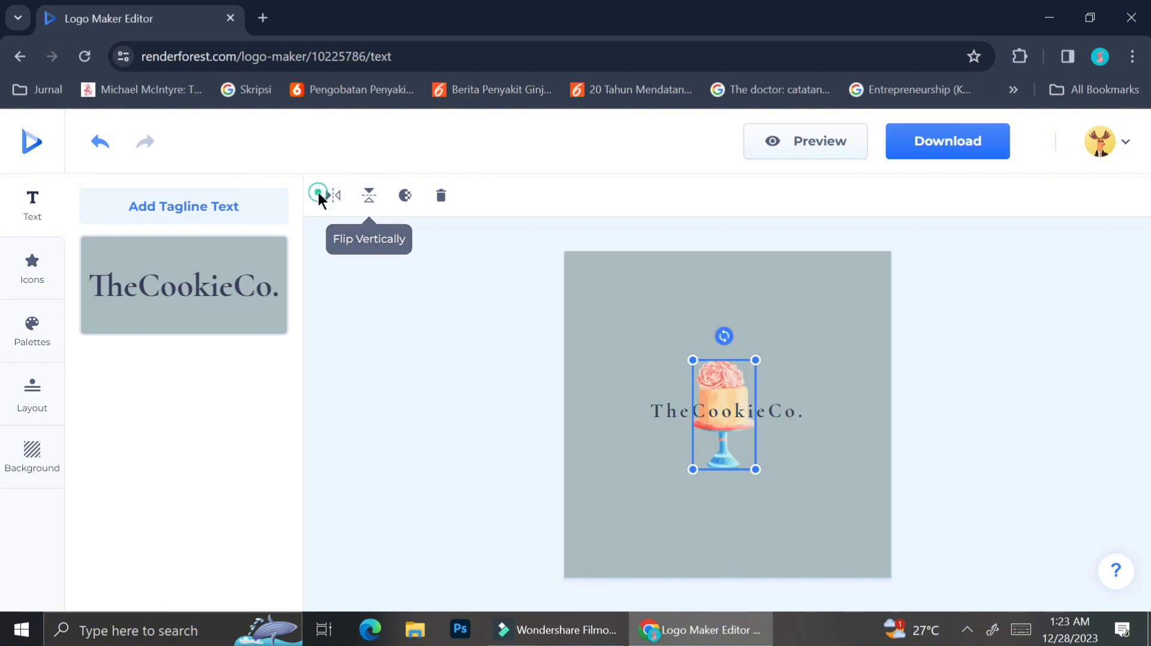
left_click(332, 198)
left_click(332, 197)
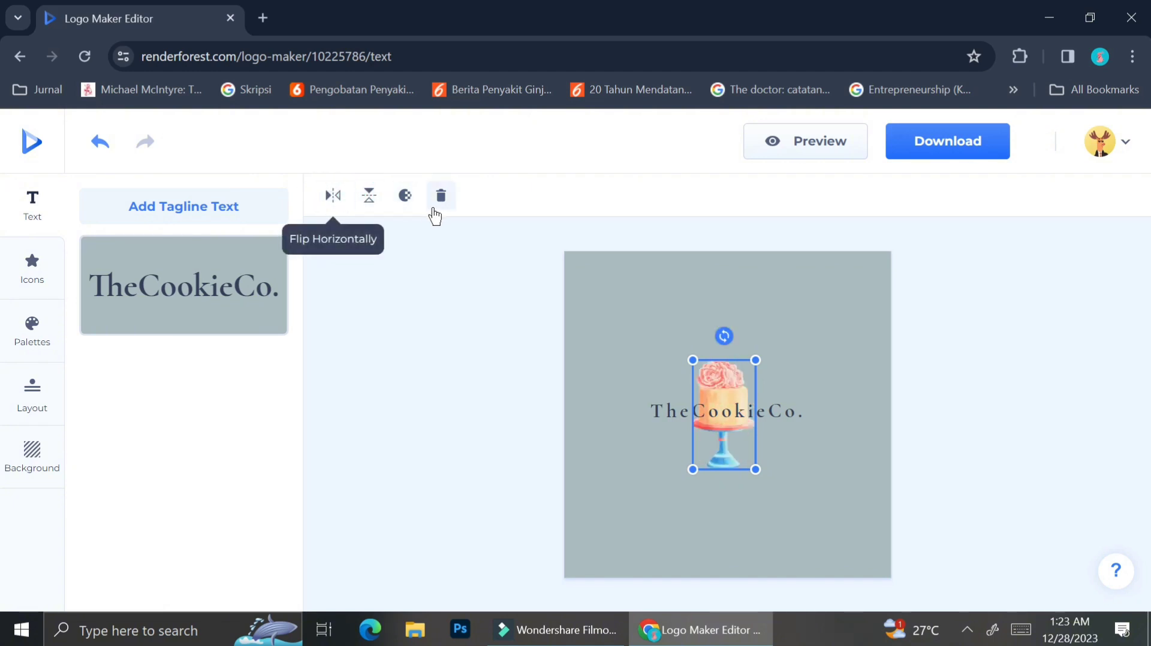
left_click(407, 199)
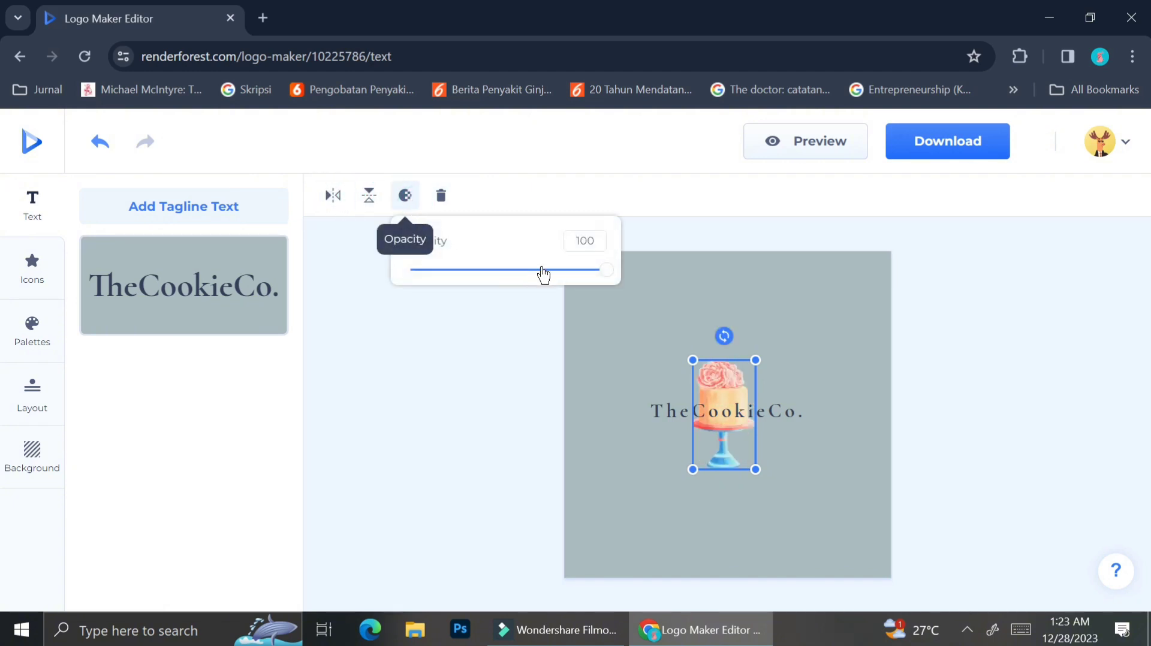
mouse_move(603, 270)
left_mouse_down()
mouse_move(504, 272)
mouse_move(605, 275)
left_mouse_up()
left_click(472, 346)
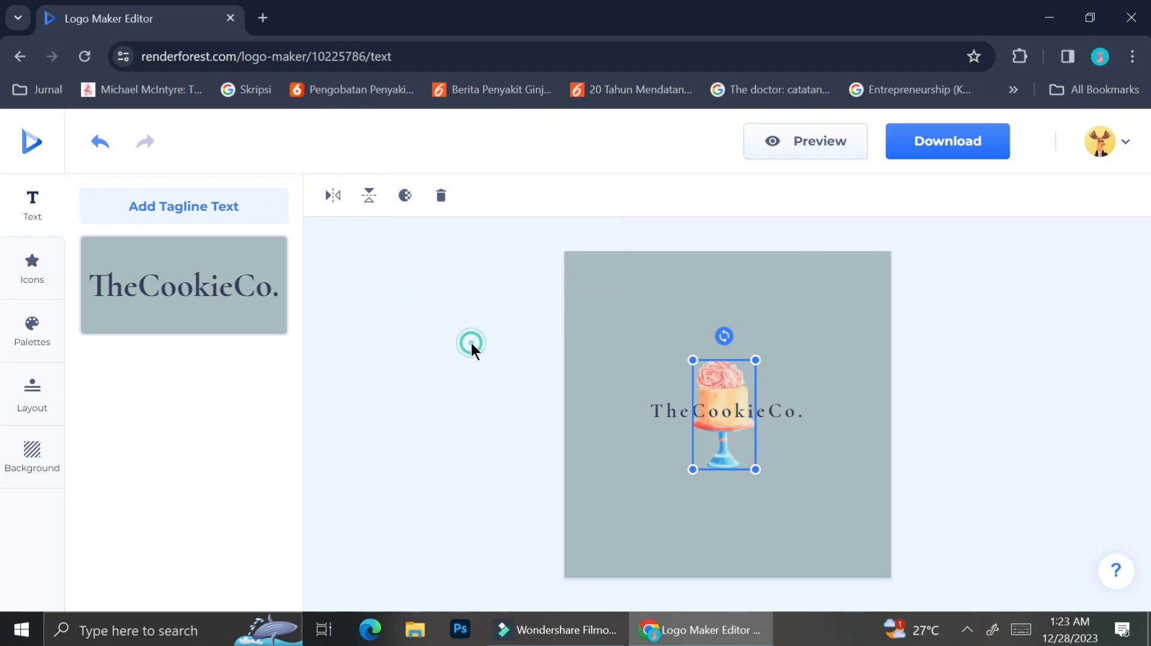
left_click(690, 413)
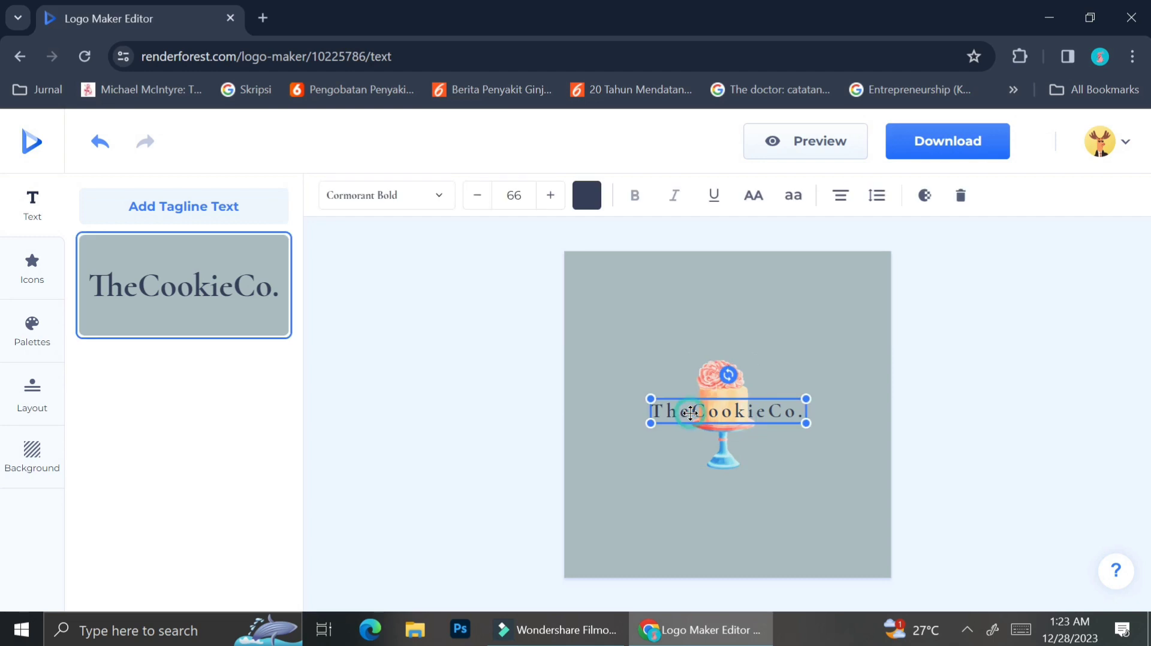
left_click_drag(702, 410, 704, 410)
double_click(703, 410)
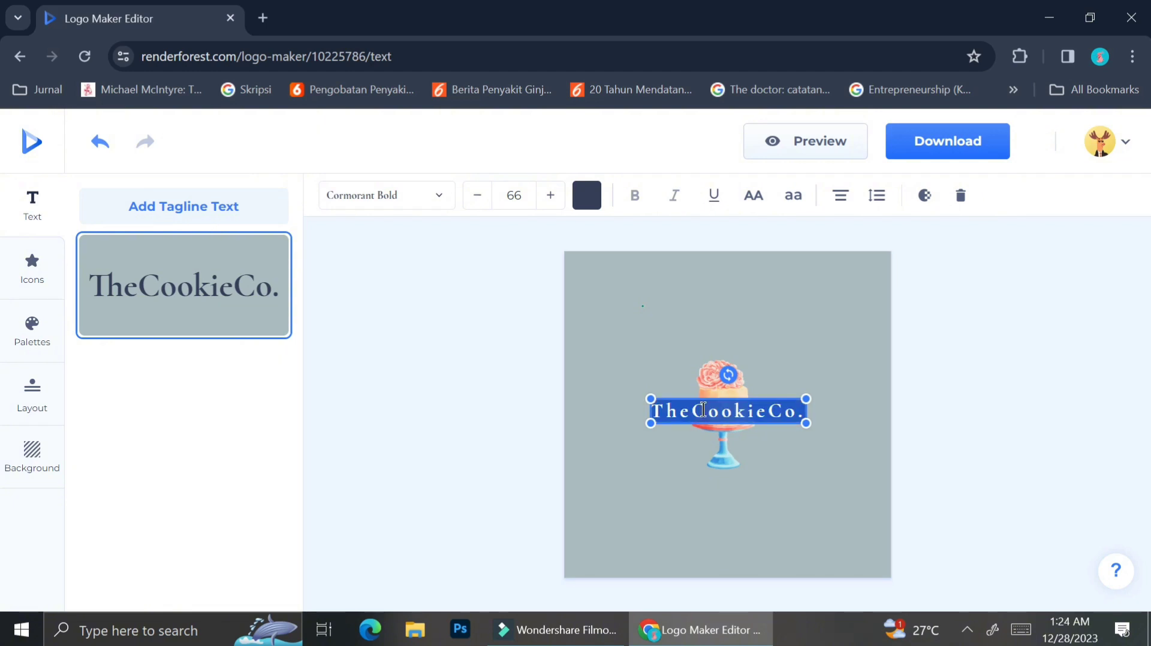
type("Swee")
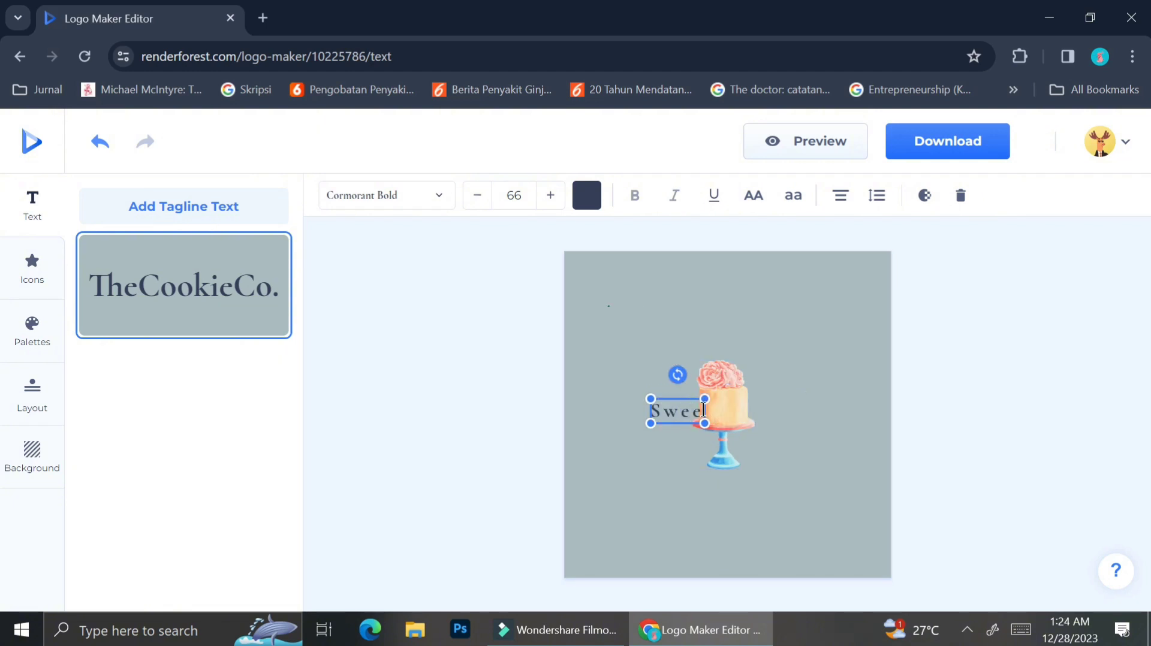
type("tCrumb Co")
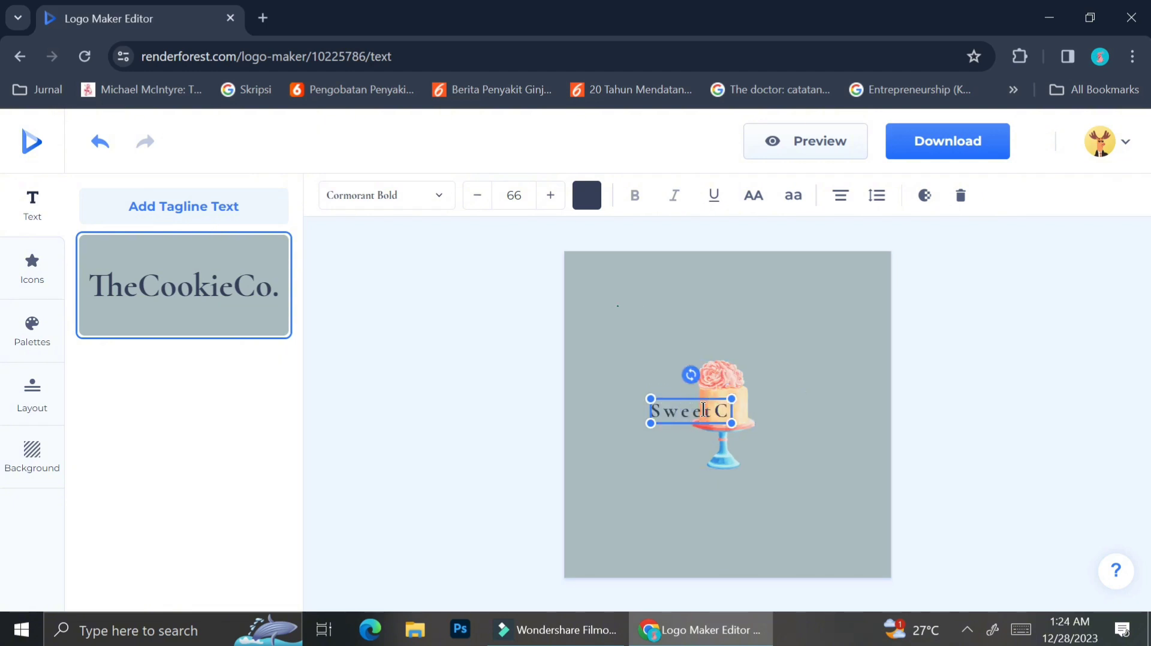
type(".")
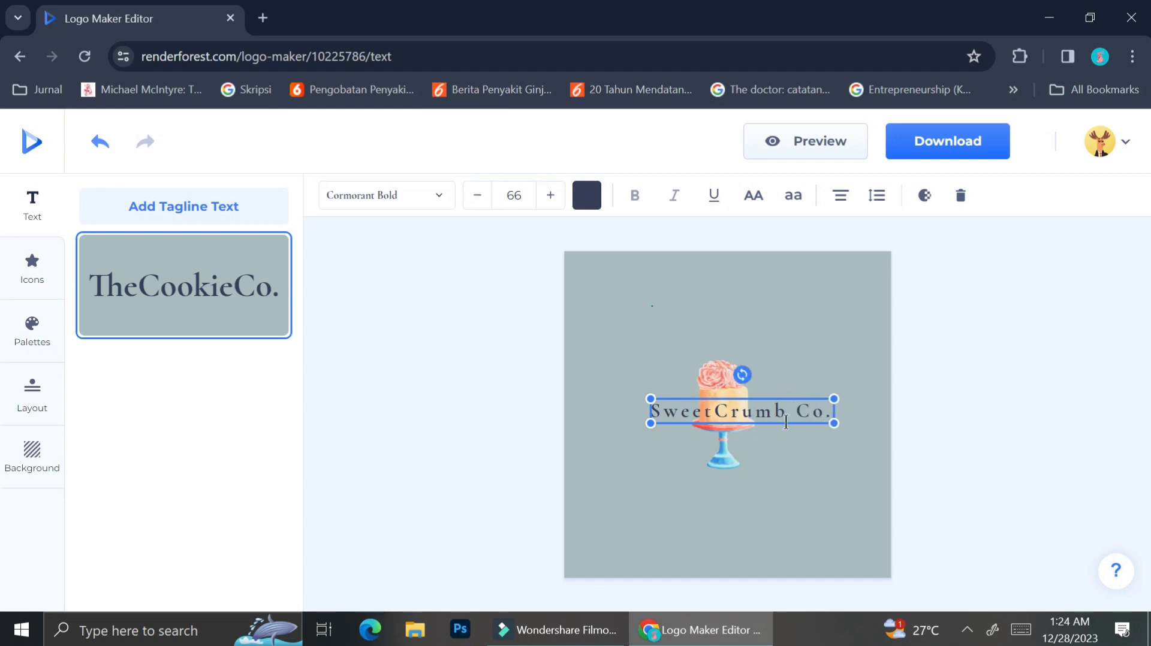
key("ctrl+z")
key("ctrl+z")
key("ctrl+z")
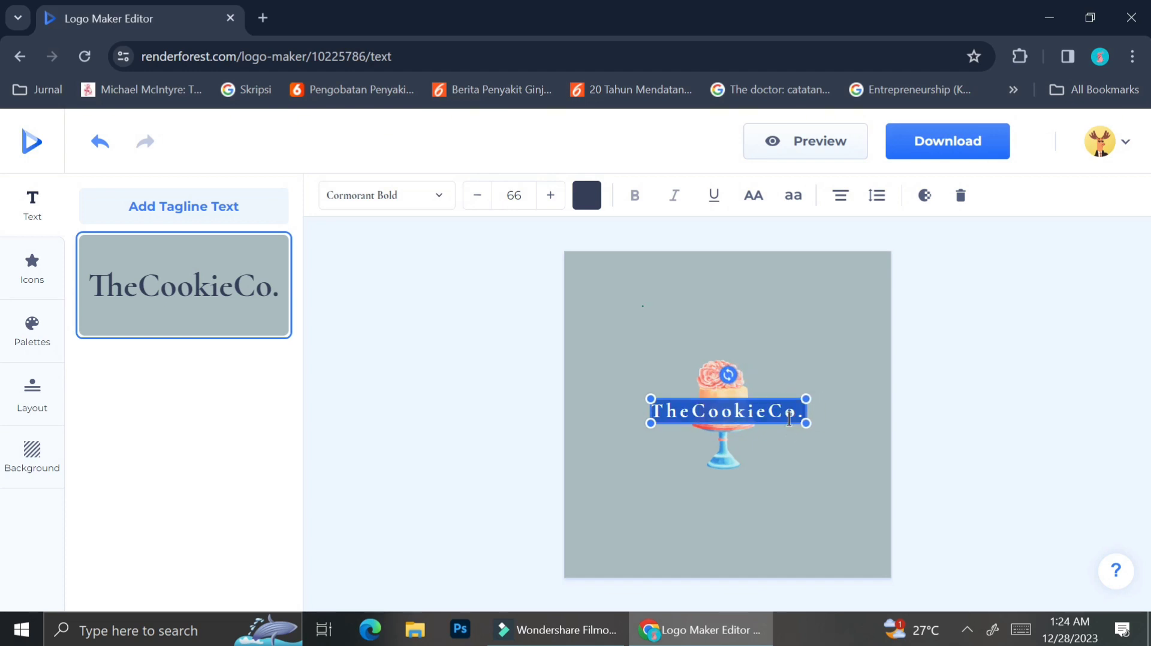
left_click(755, 460)
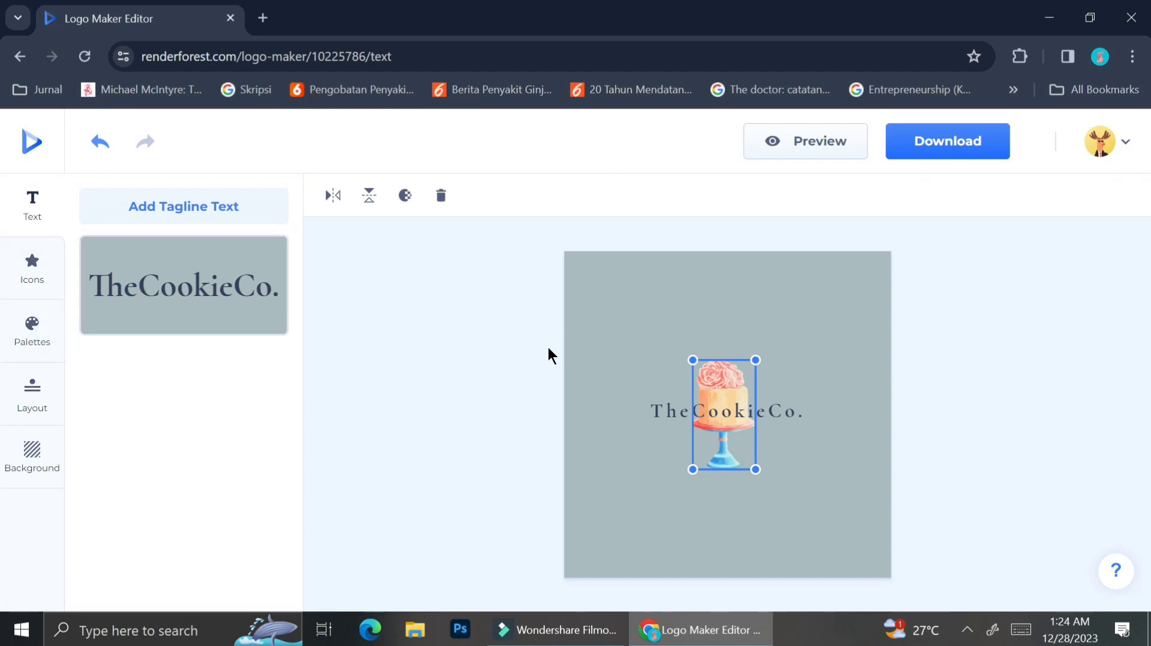
- Make the logo background soft pink #E7A4A4 after trying pink, peach and coral presets
left_click(591, 342)
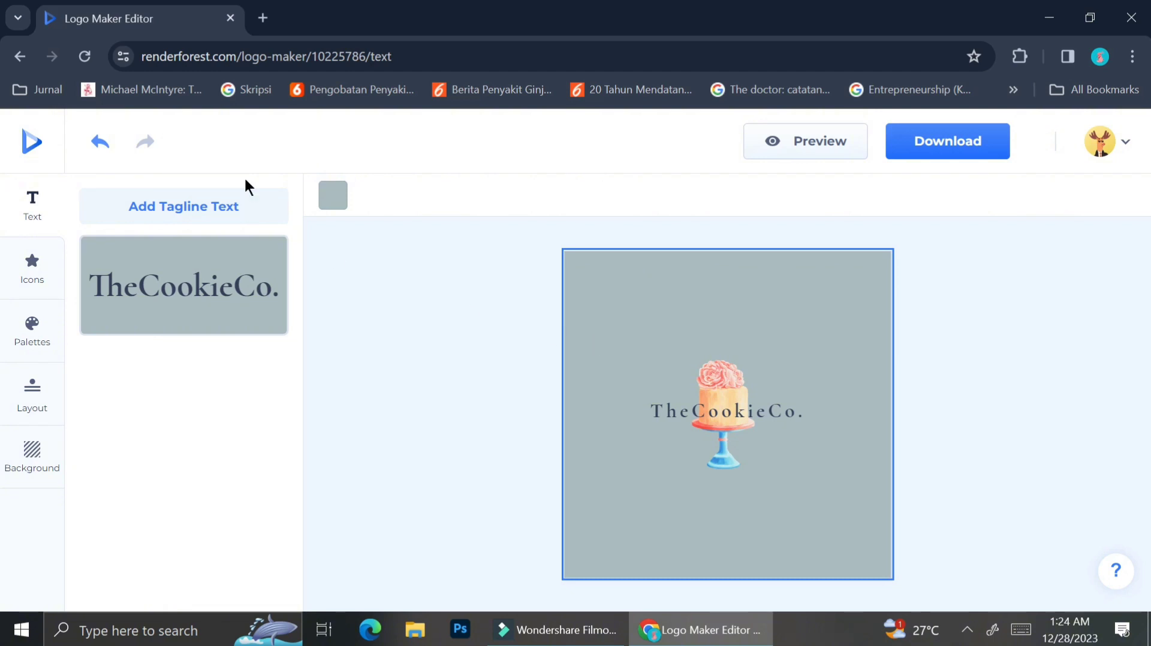
left_click(332, 204)
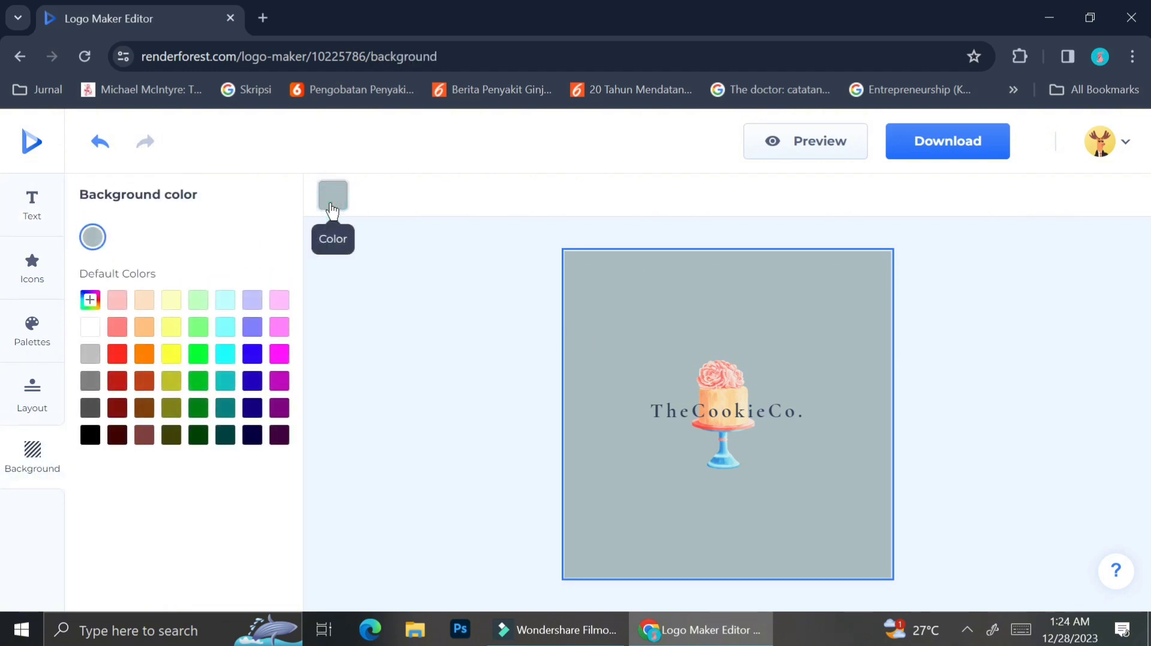
left_click(116, 302)
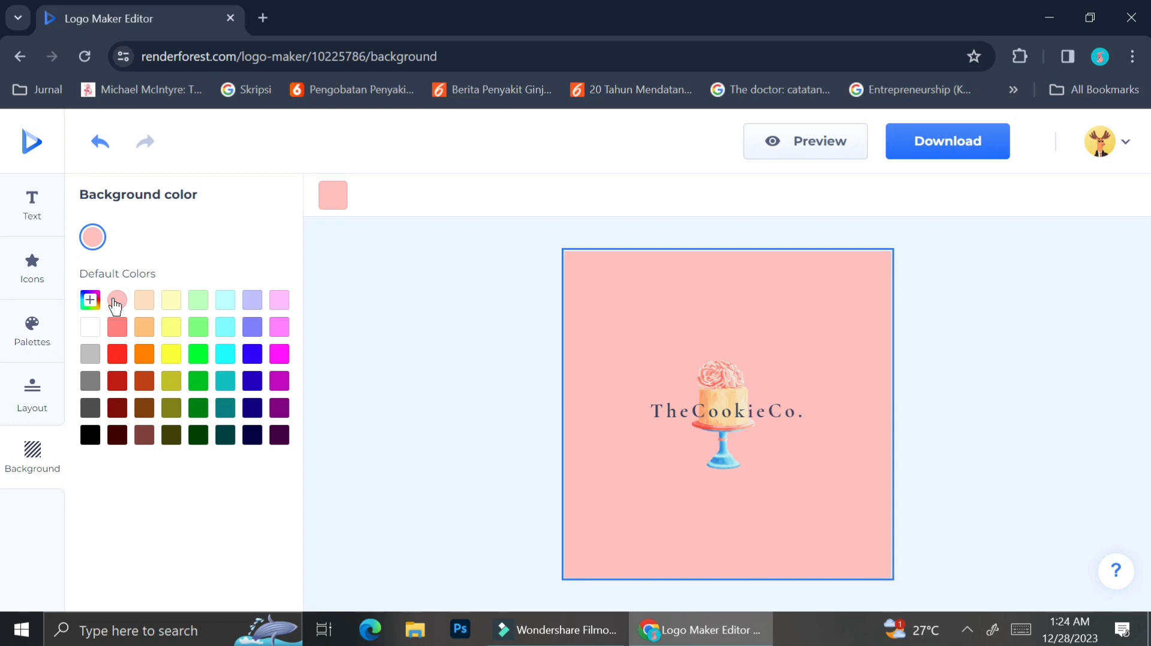
left_click(149, 302)
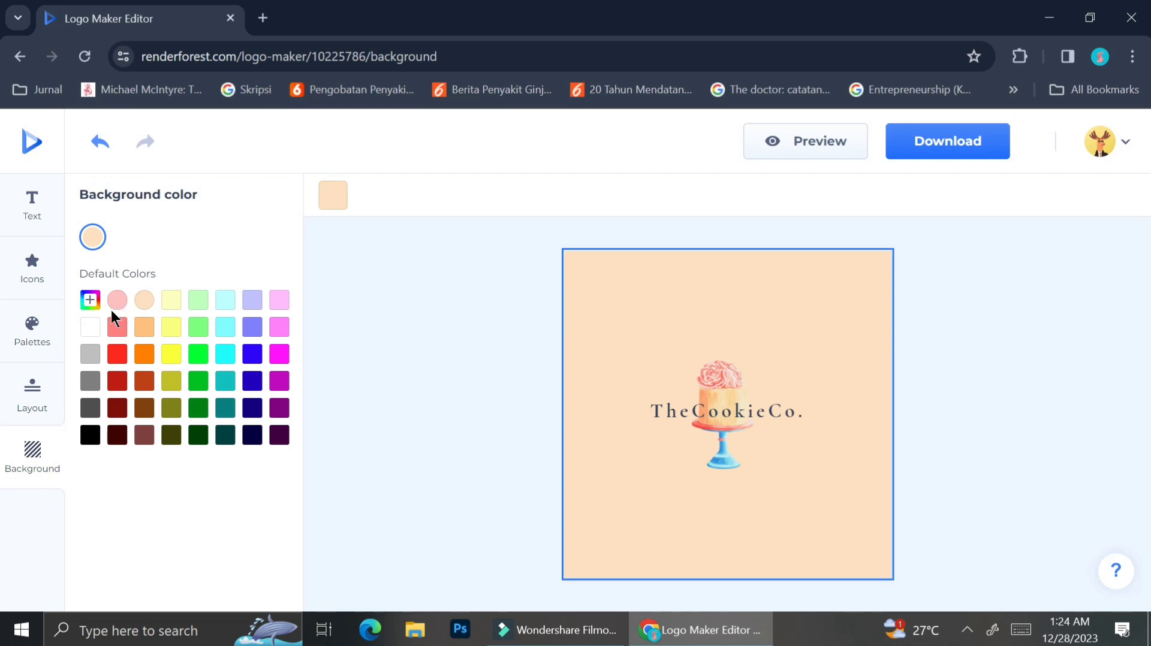
left_click(112, 328)
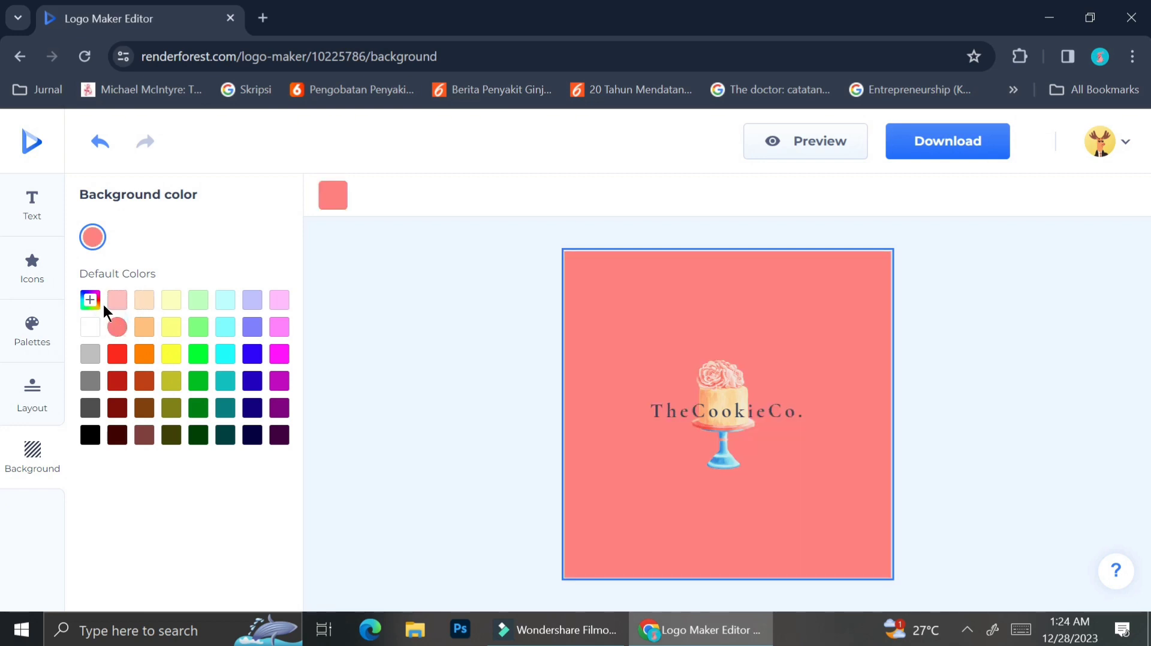
left_click(95, 301)
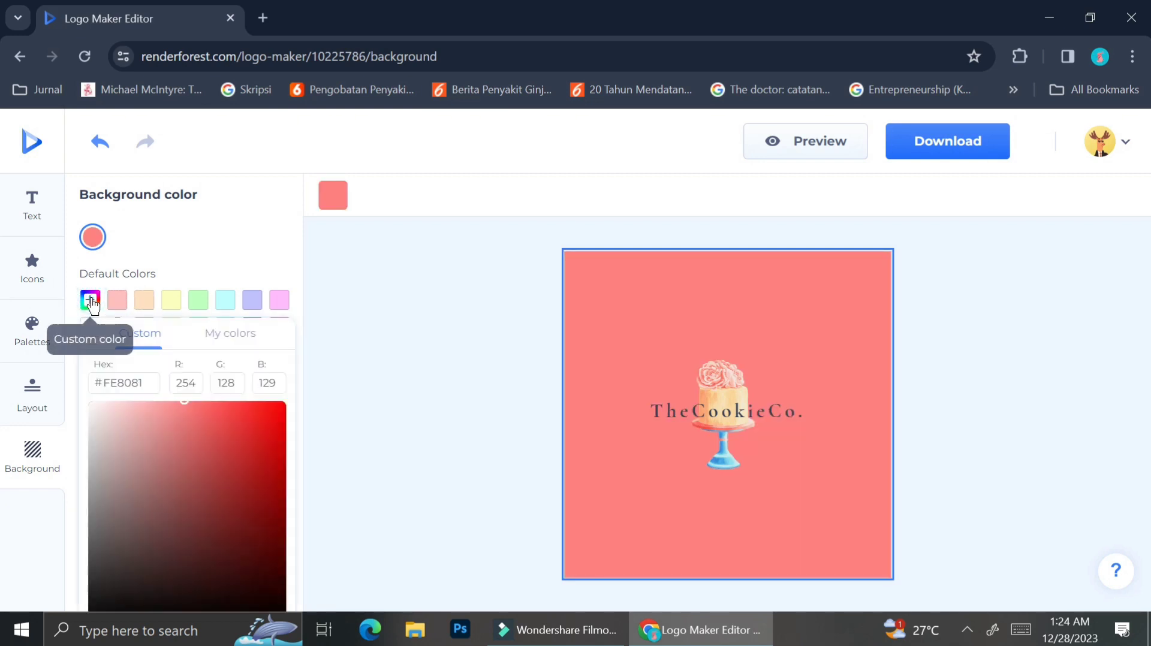
left_click(185, 418)
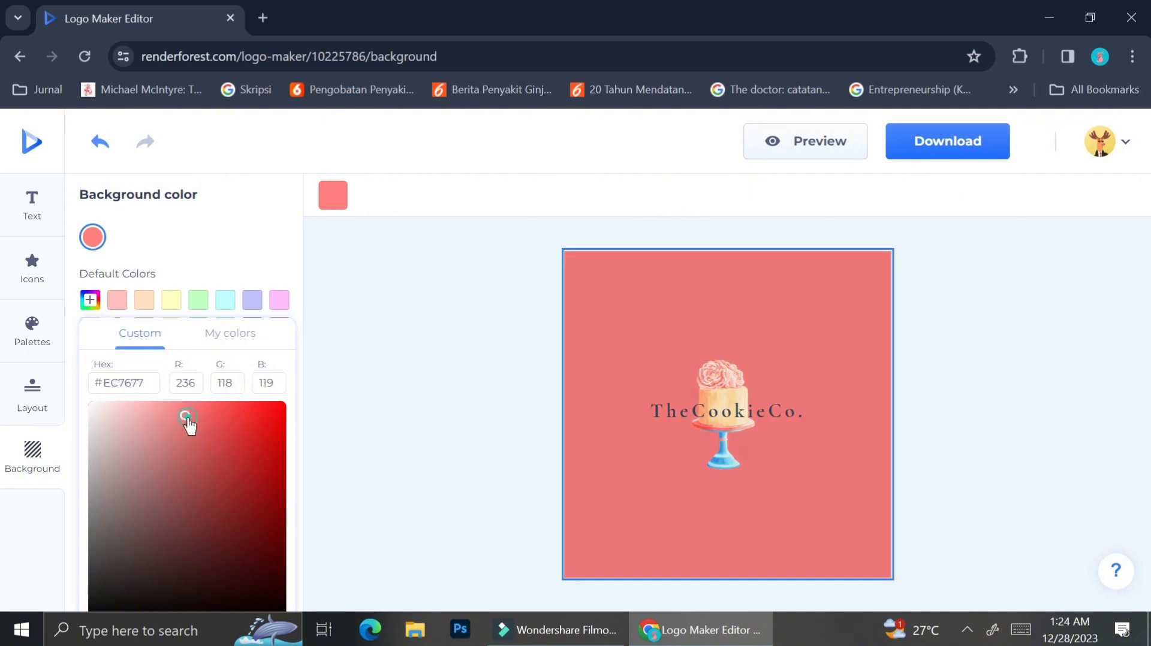
left_click(153, 424)
left_click_drag(153, 427, 146, 424)
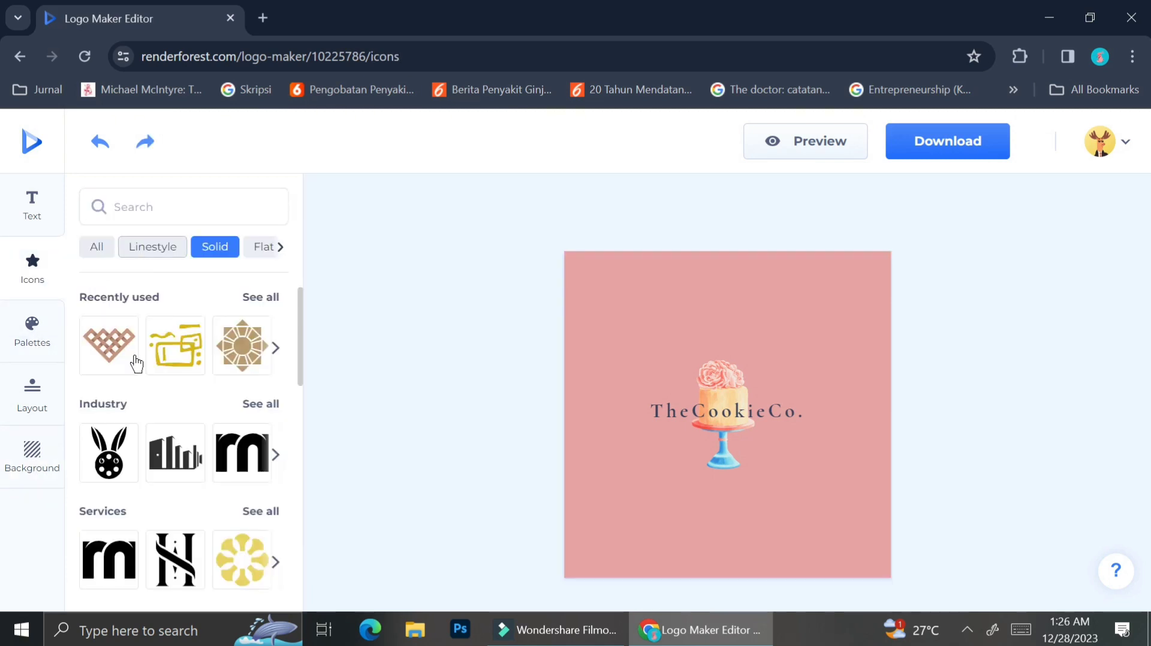
- Preview TheCookieCo. logo on notebook, tote bag, business card and phone mockups
scroll(143, 448, "down", 3)
scroll(143, 448, "up", 1)
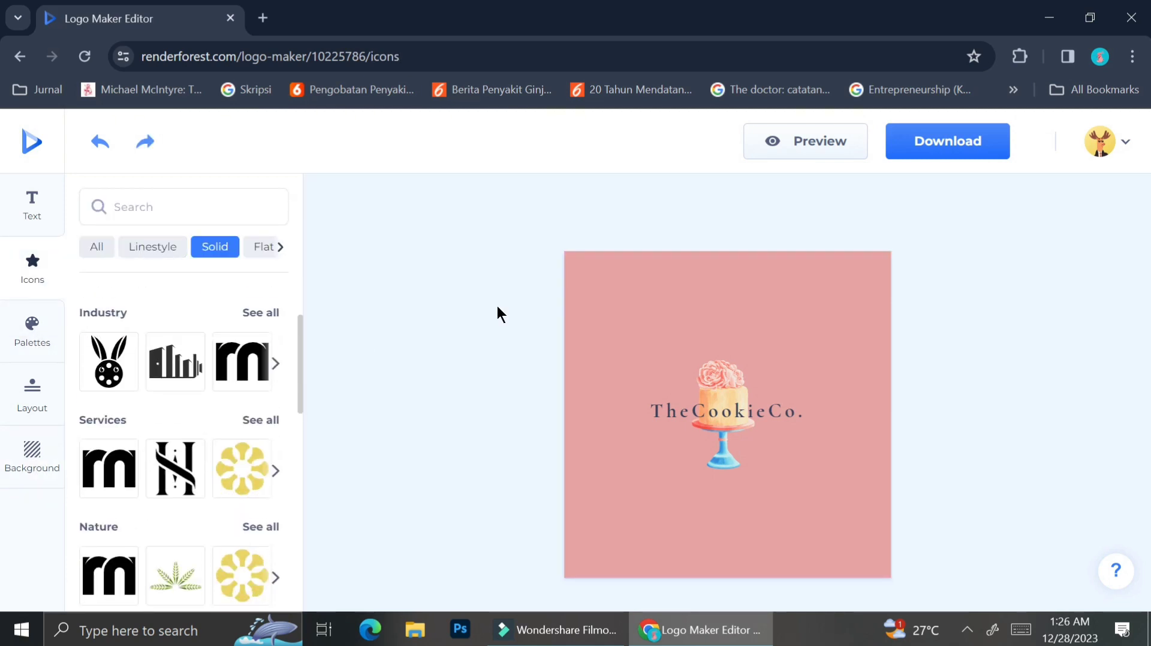
left_click(841, 148)
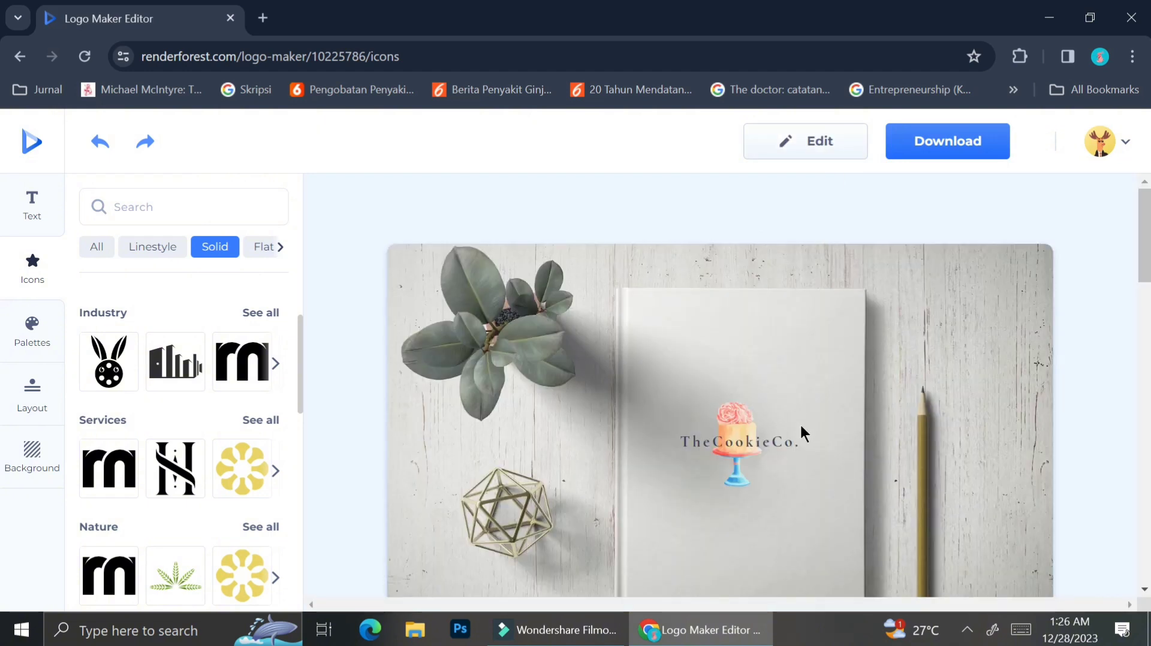
scroll(800, 426, "down", 4)
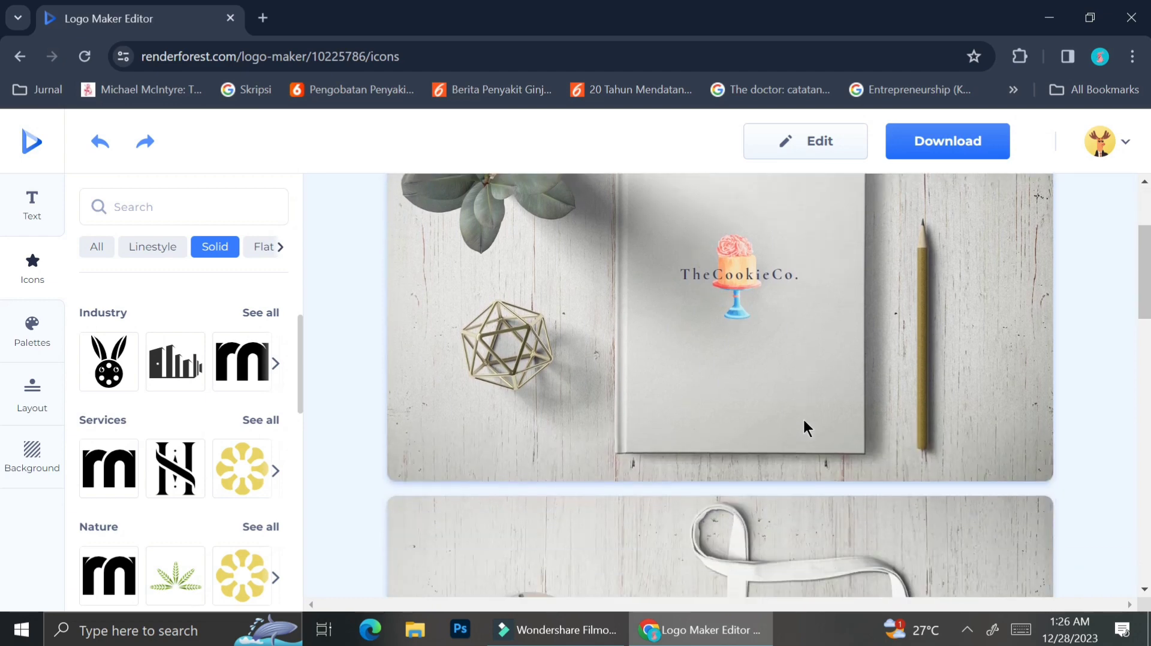
scroll(803, 428, "down", 4)
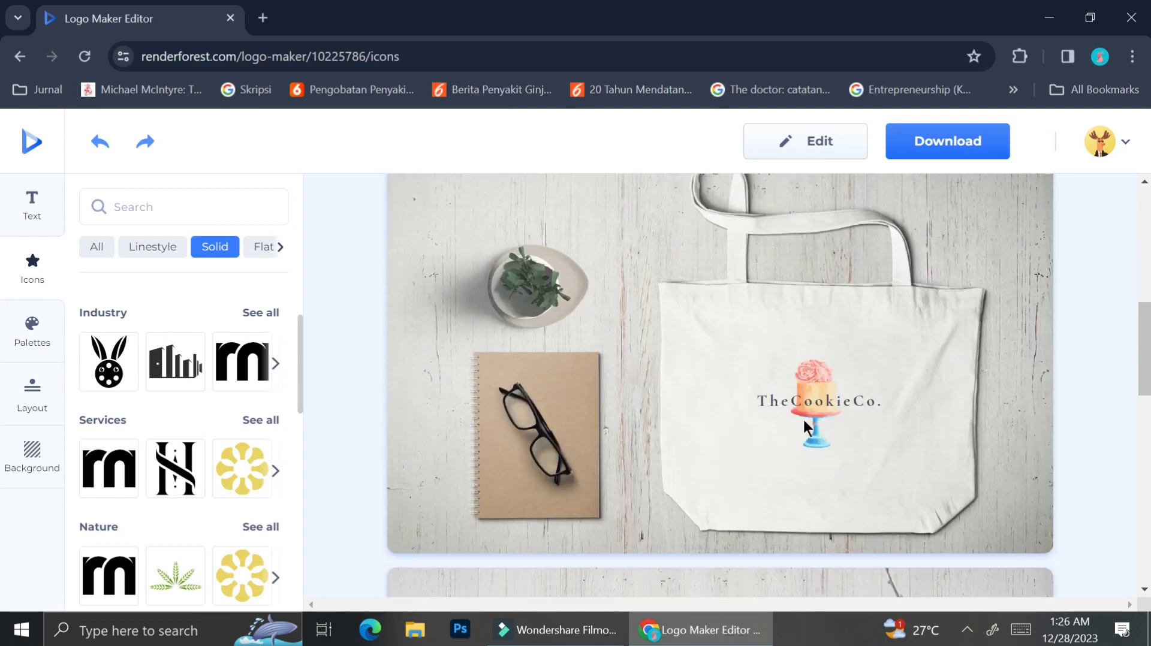
scroll(804, 427, "down", 5)
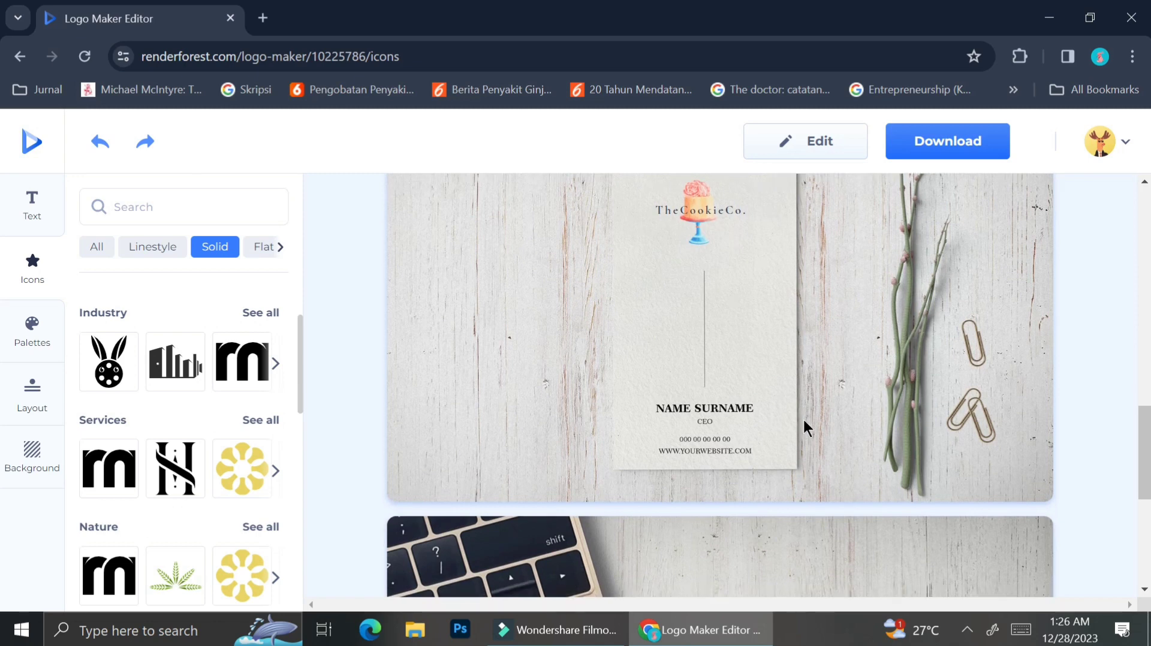
scroll(804, 425, "down", 5)
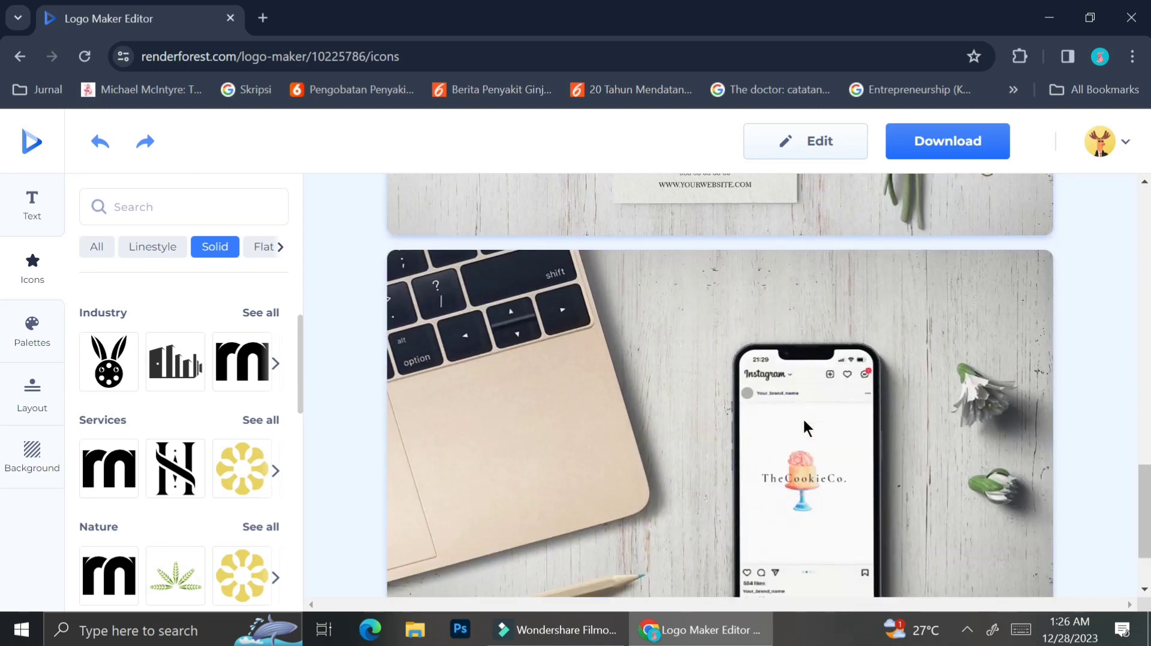
scroll(803, 425, "down", 1)
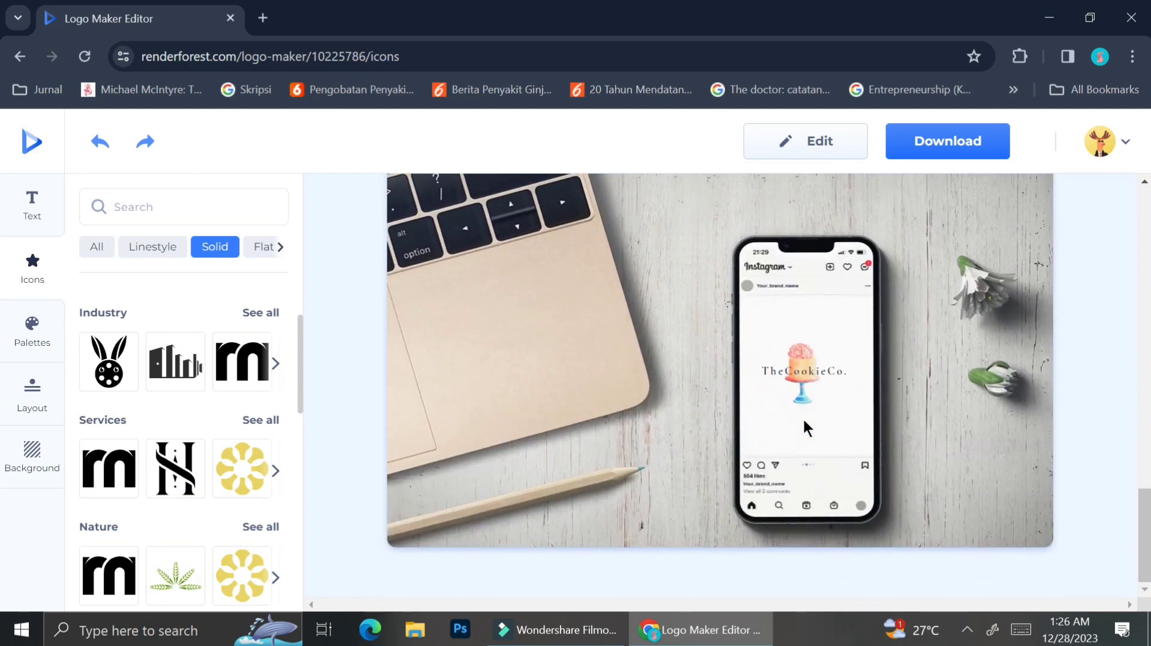
scroll(803, 427, "up", 10)
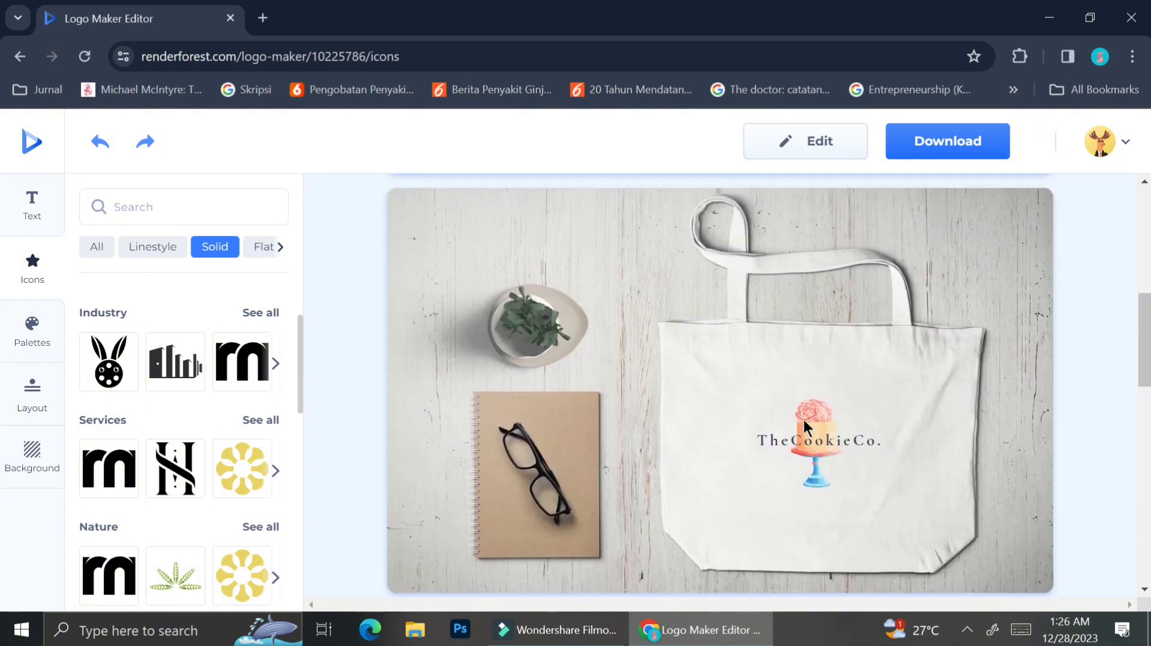
scroll(803, 427, "up", 6)
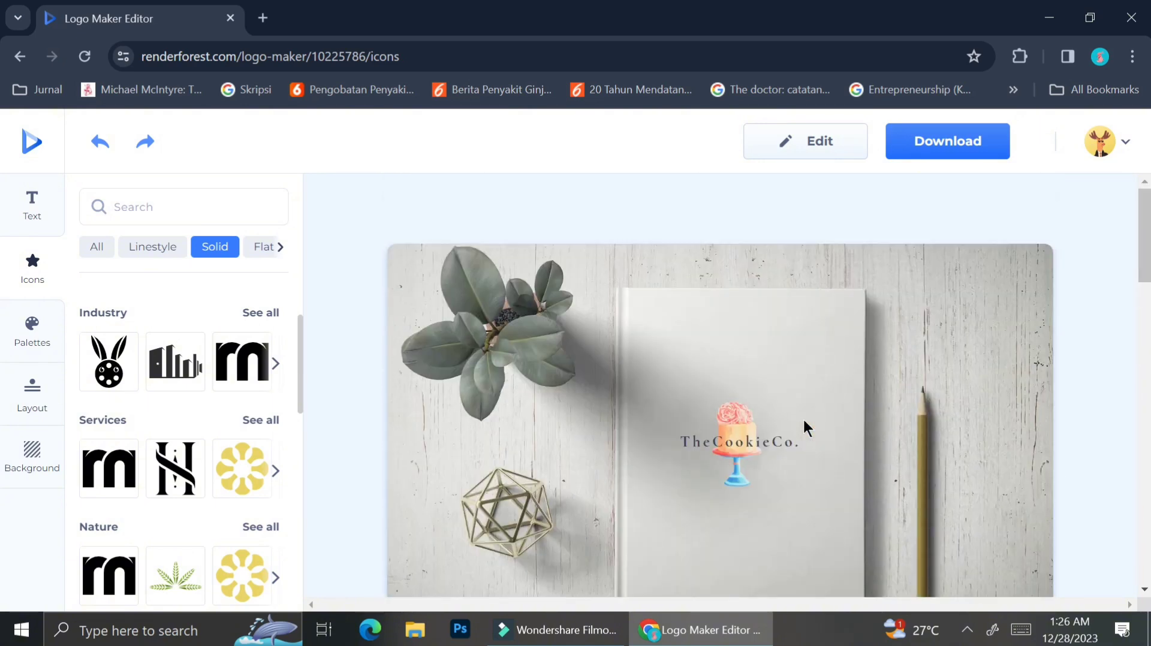
left_click(953, 143)
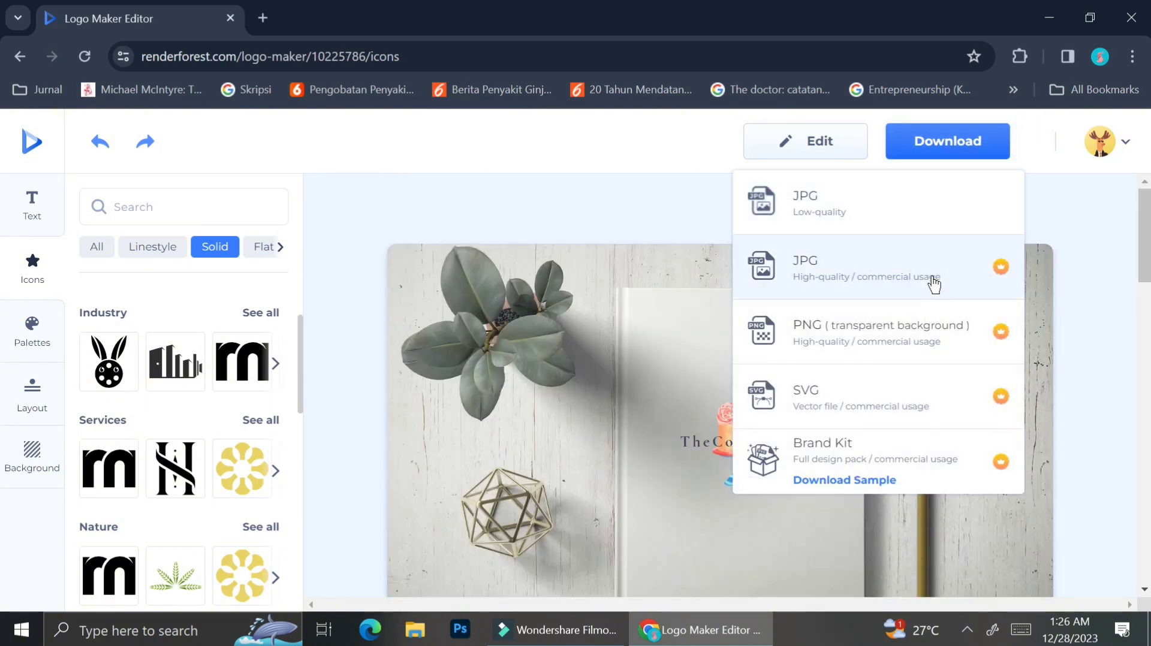